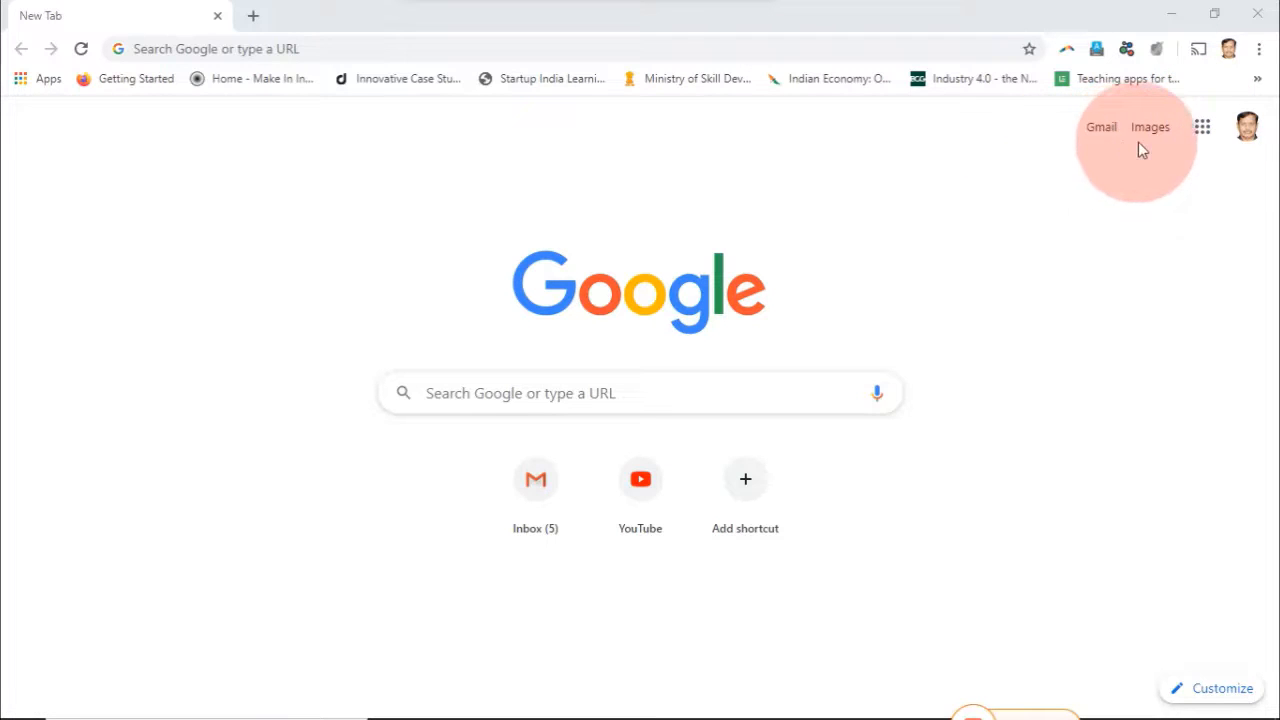
# Open Google Forms from the Google apps, create a blank form, and name the form file "Model Quiz- Google Forms"
pyautogui.click(1203, 128)
pyautogui.click(1205, 132)
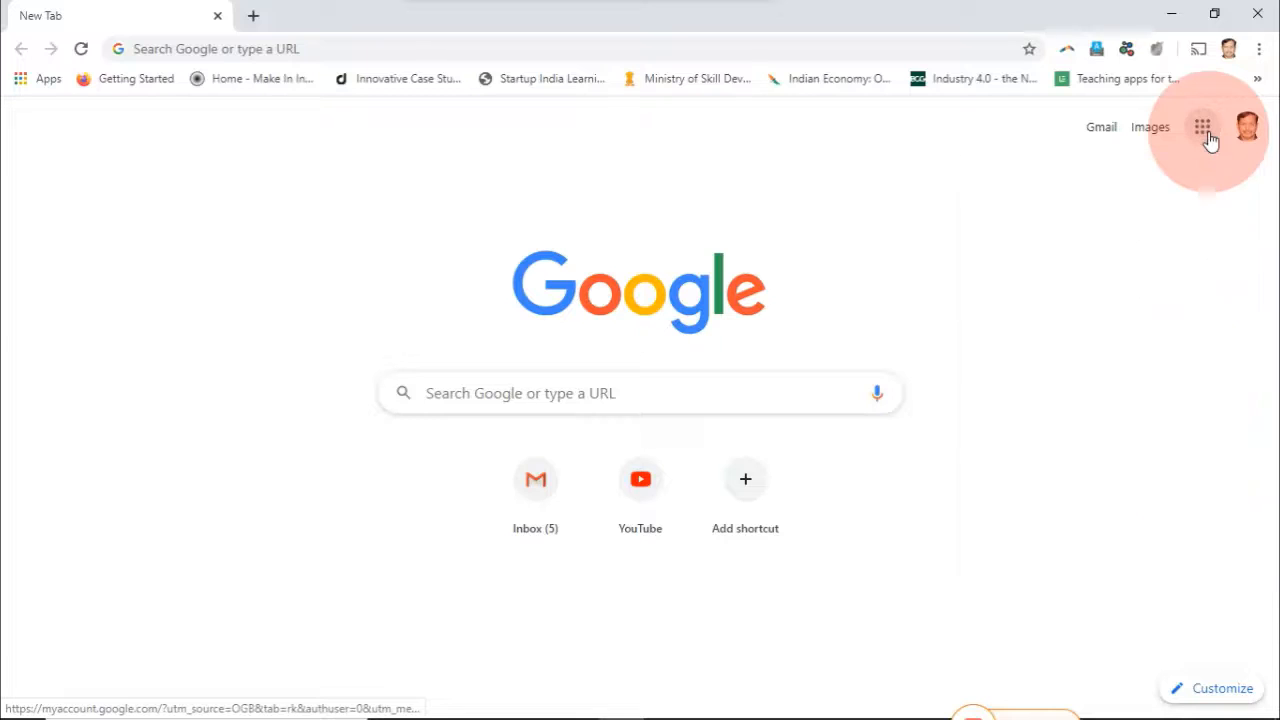
pyautogui.click(1205, 132)
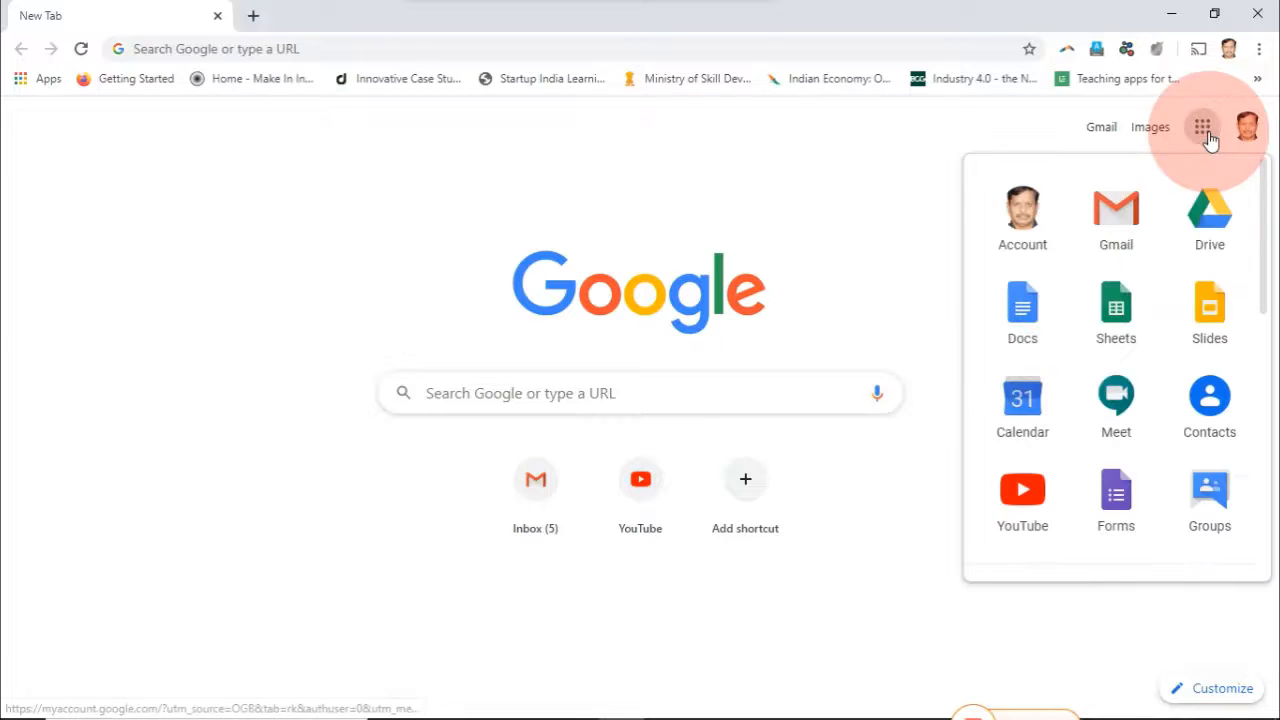
pyautogui.click(1116, 507)
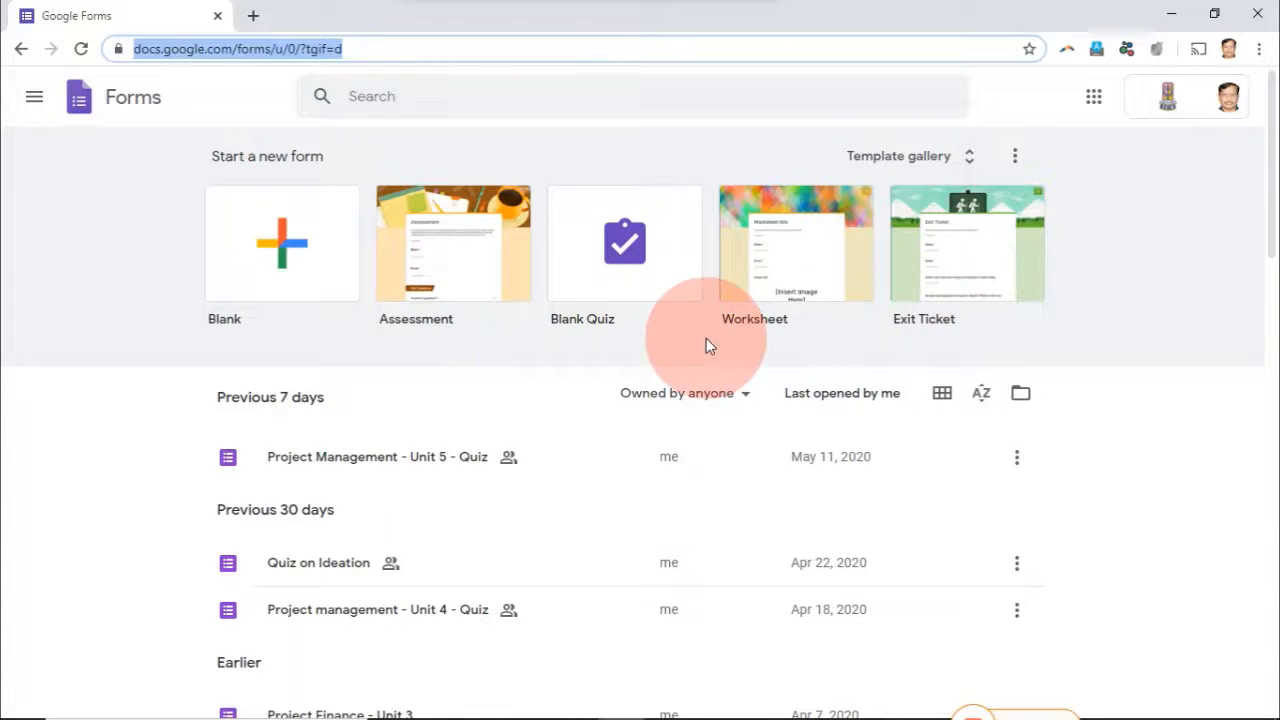
pyautogui.click(288, 258)
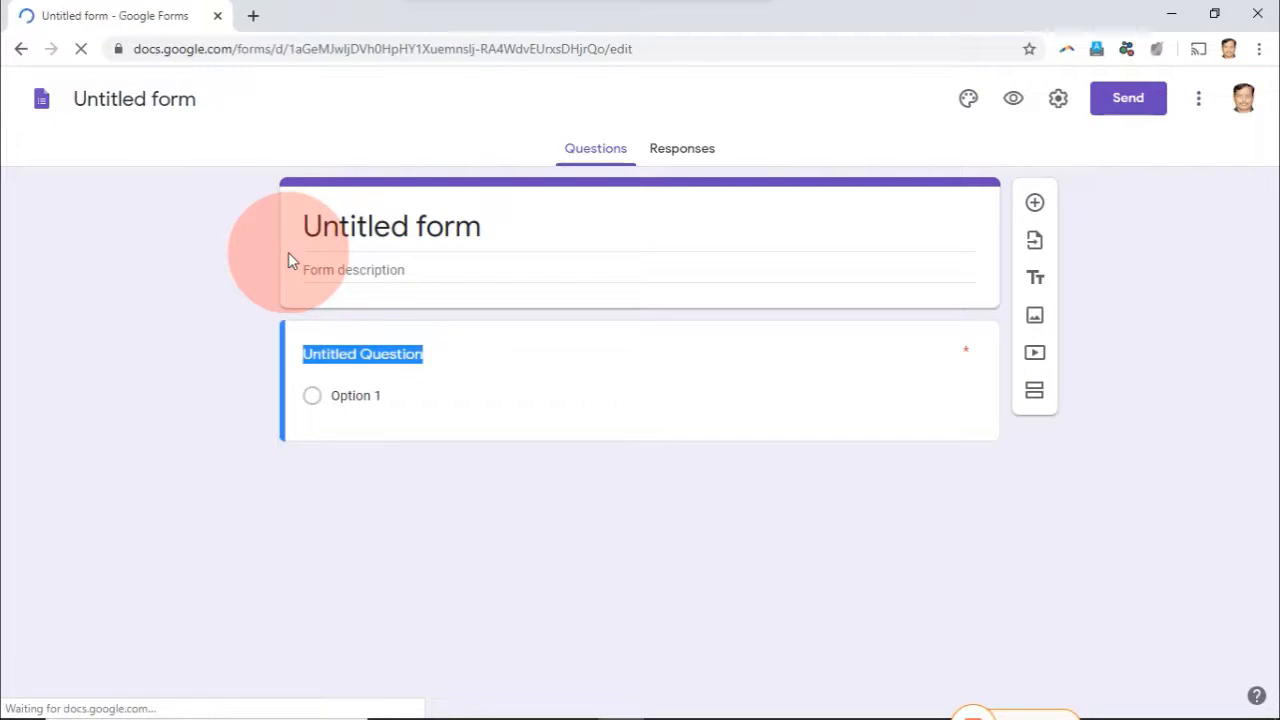
pyautogui.click(196, 99)
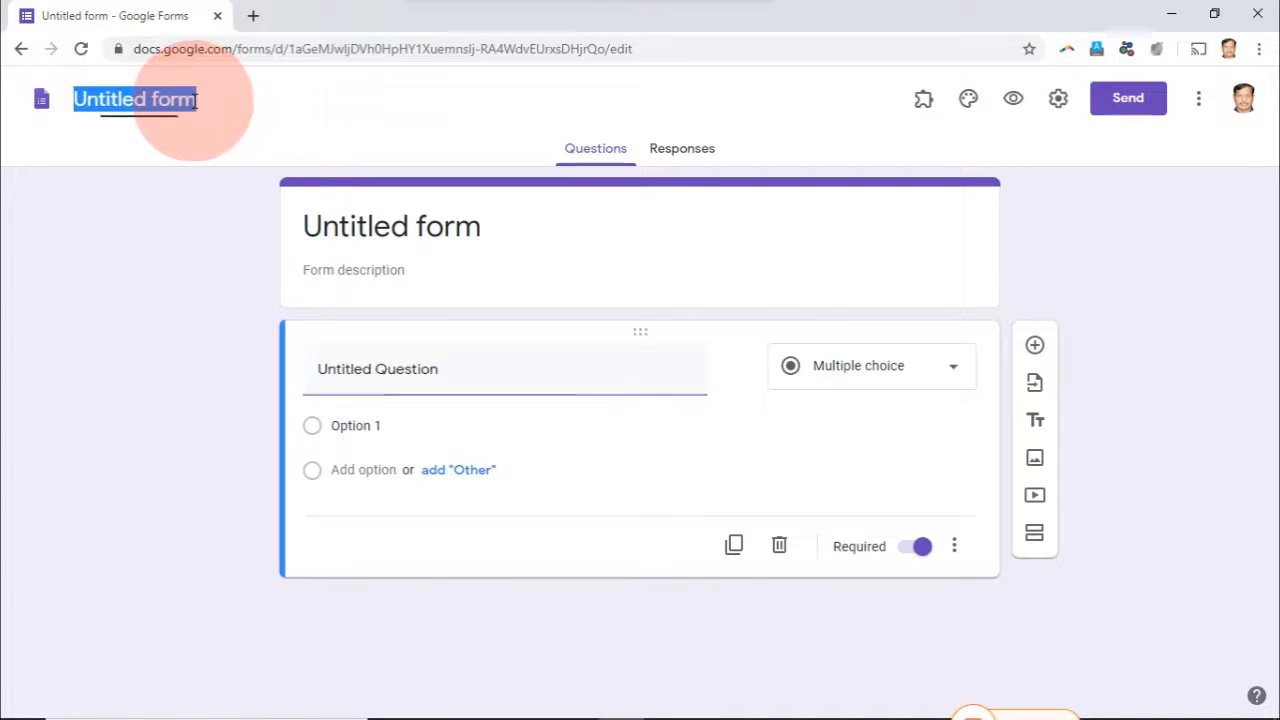
pyautogui.write('Model Quiz- Goog')
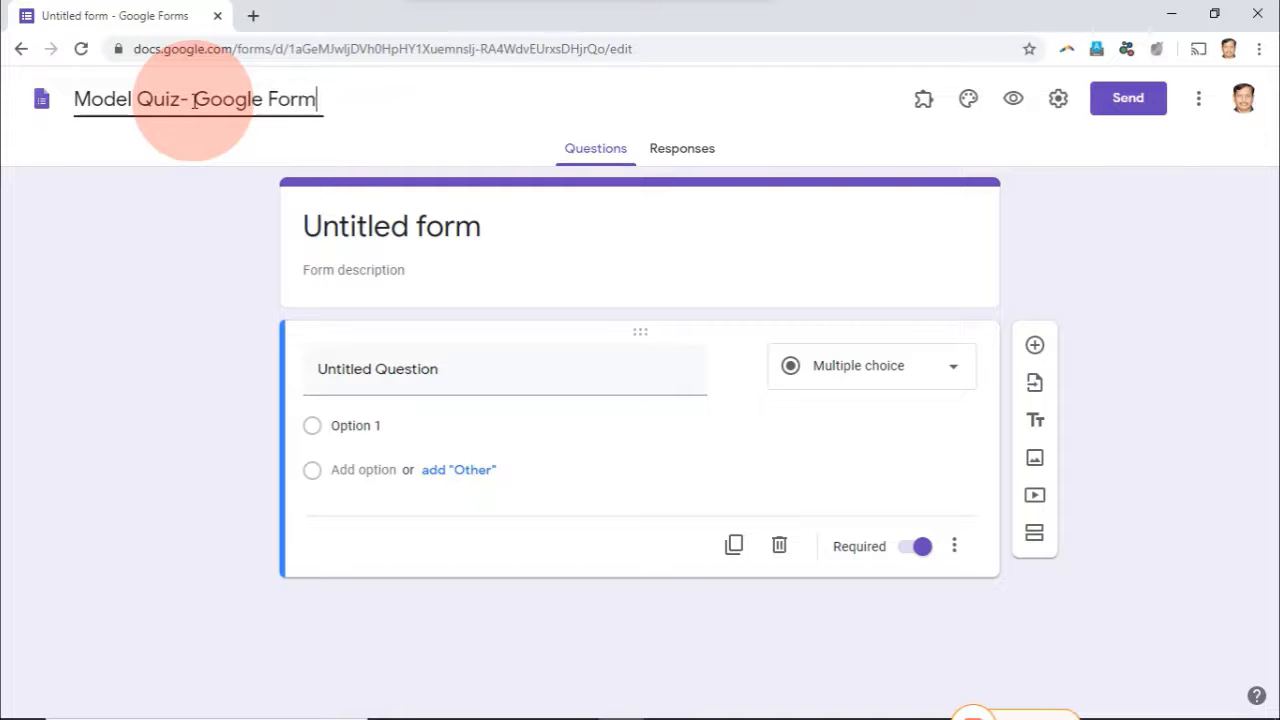
# Title the form heading "Student Data" and enter the description "This section is used to collect student data"
pyautogui.click(370, 230)
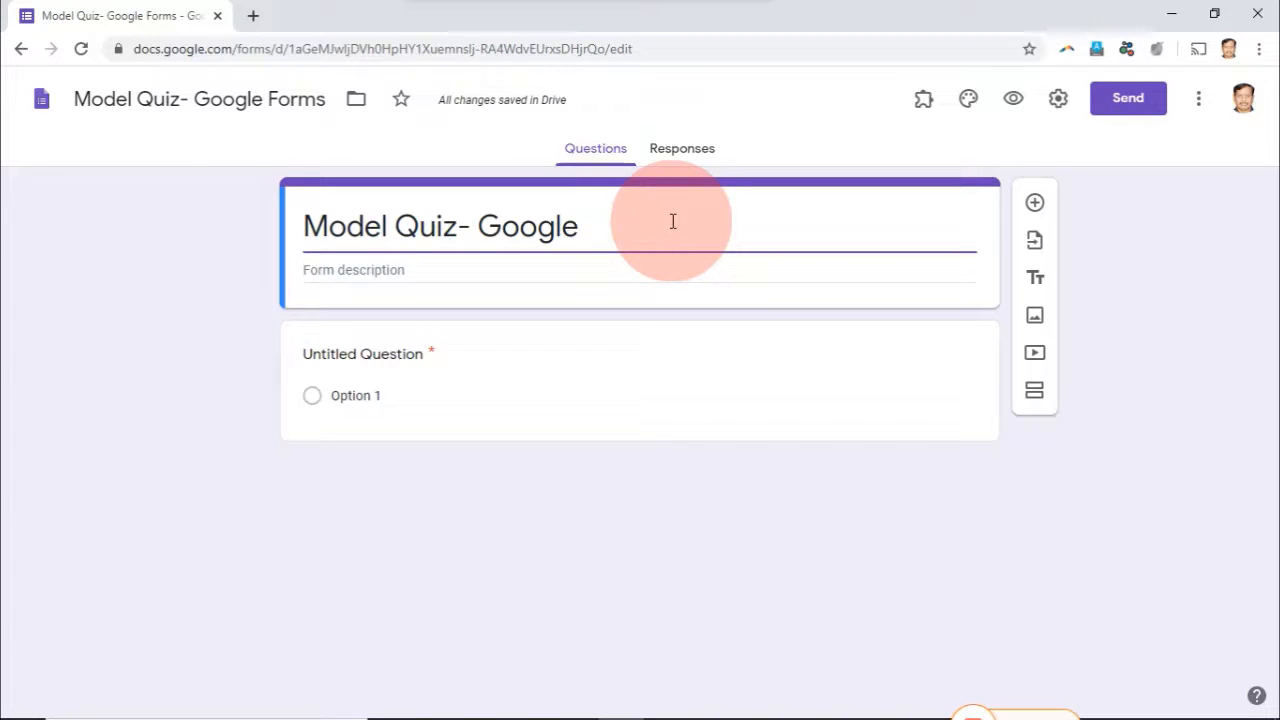
pyautogui.press('BackSpace')
pyautogui.press('BackSpace')
pyautogui.press('BackSpace')
pyautogui.write('Student Data')
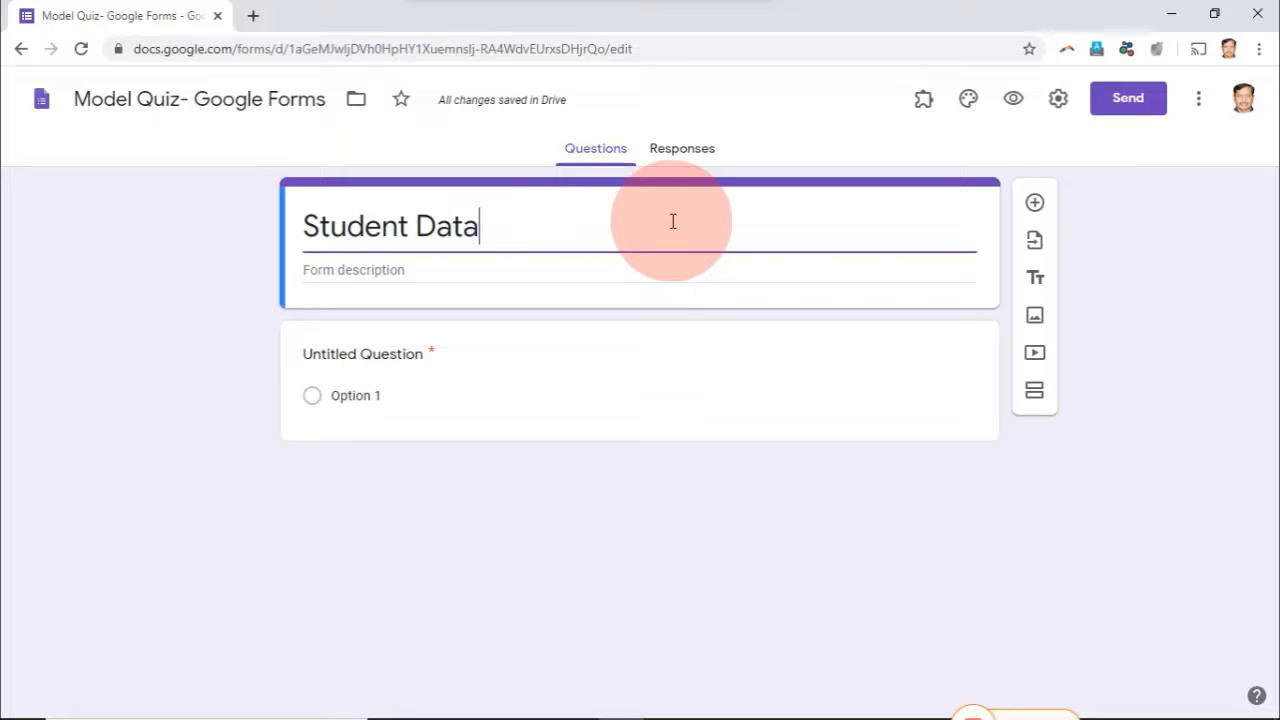
pyautogui.click(619, 273)
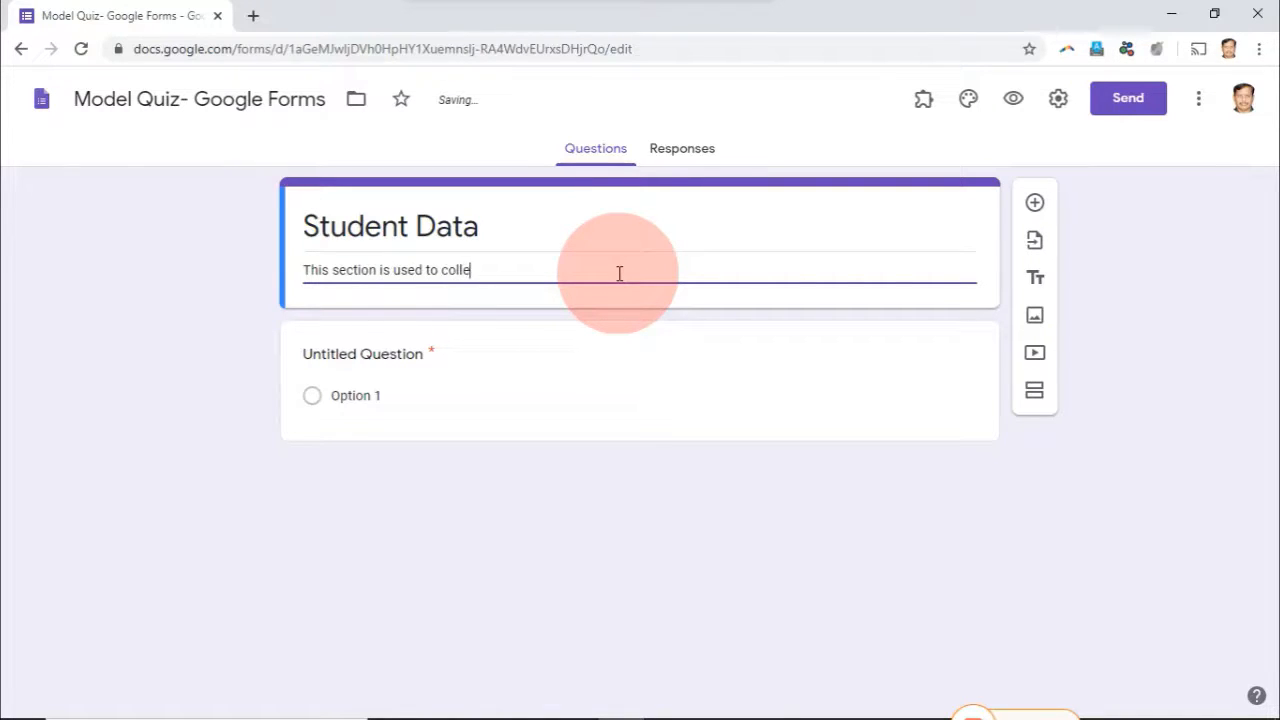
pyautogui.write('This section is used to collect student data')
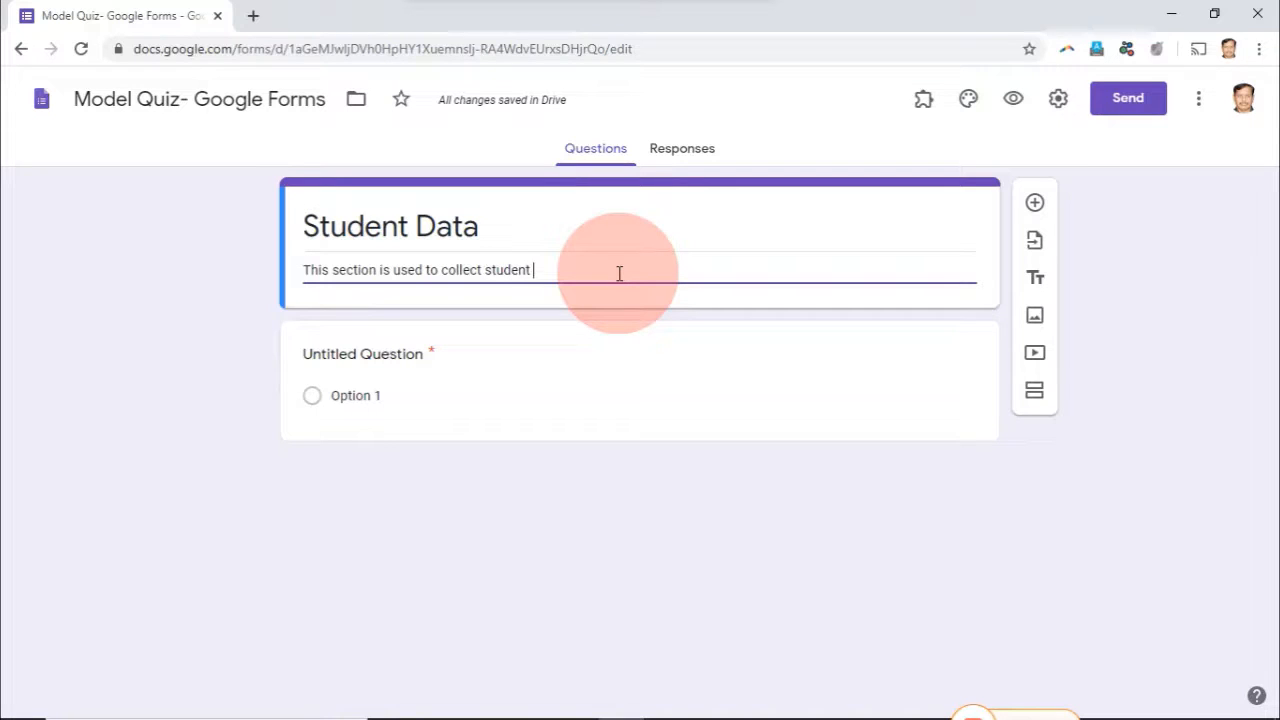
# Turn the untitled question into a required short-answer question titled "Name of the Student"
pyautogui.click(423, 354)
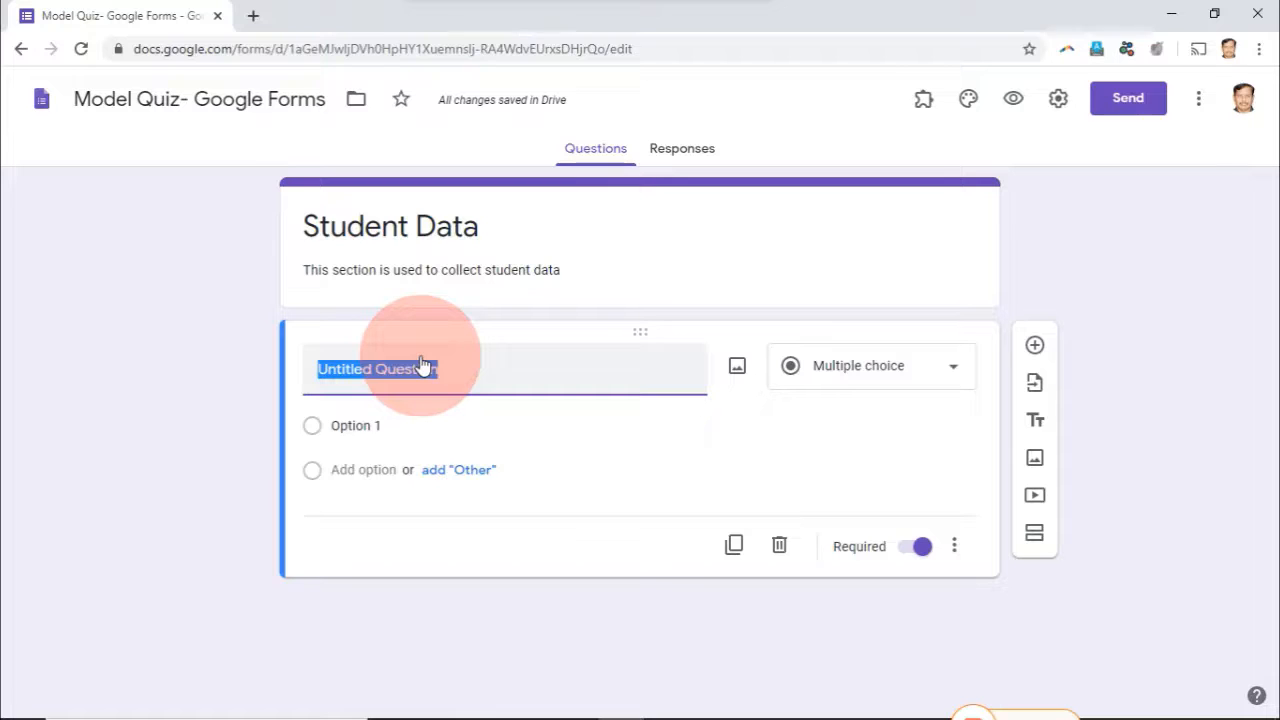
pyautogui.write('Name of the Student')
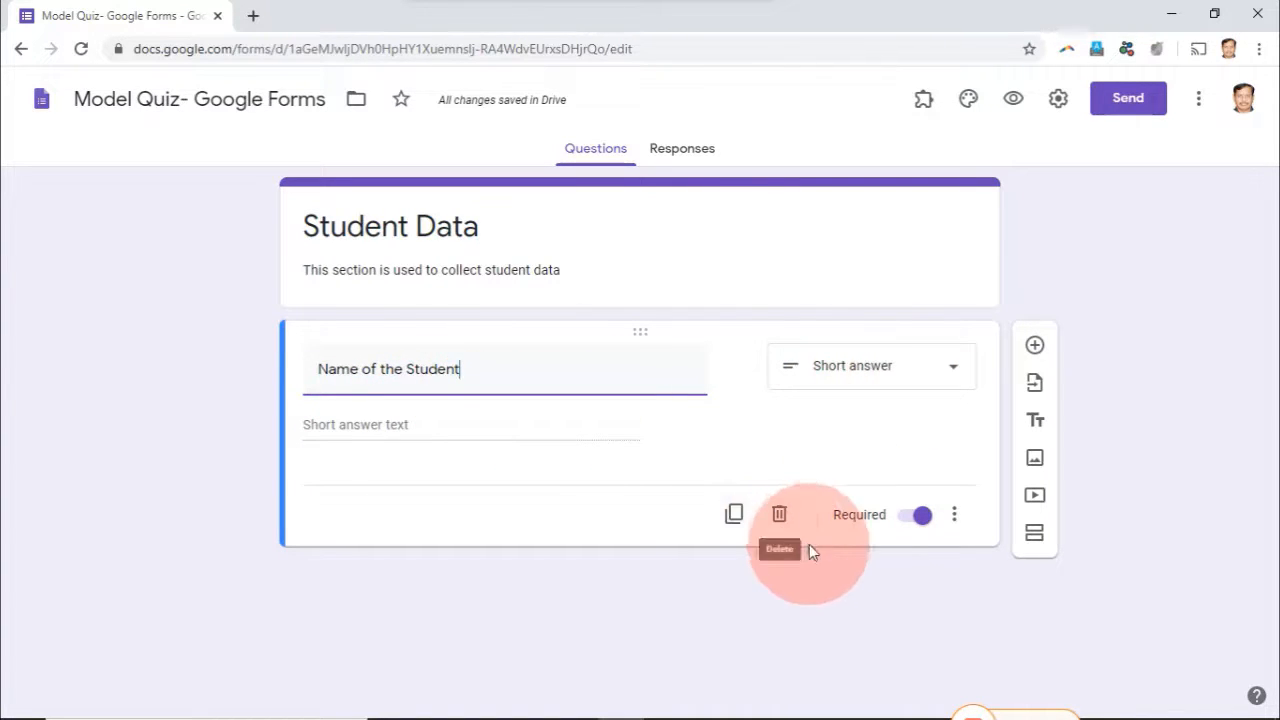
pyautogui.click(921, 518)
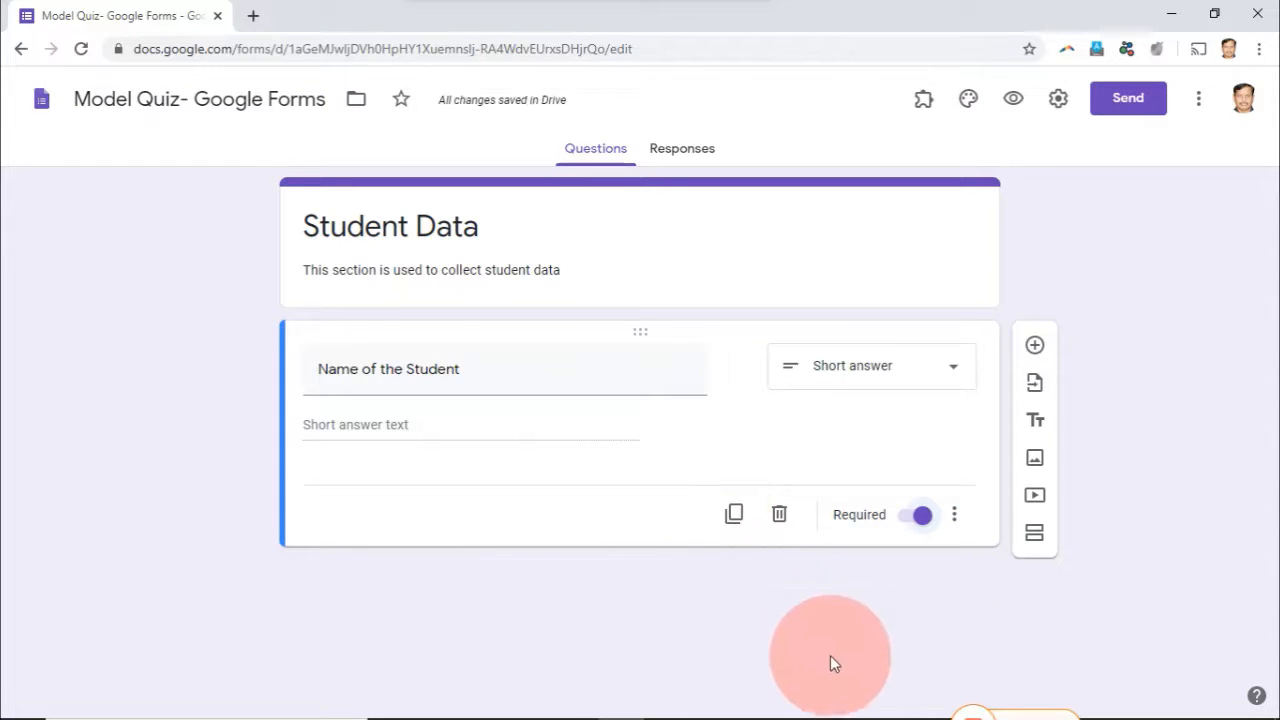
# Duplicate the student name question as a short-answer question titled "Roll Number" and remove its response validation
pyautogui.click(735, 515)
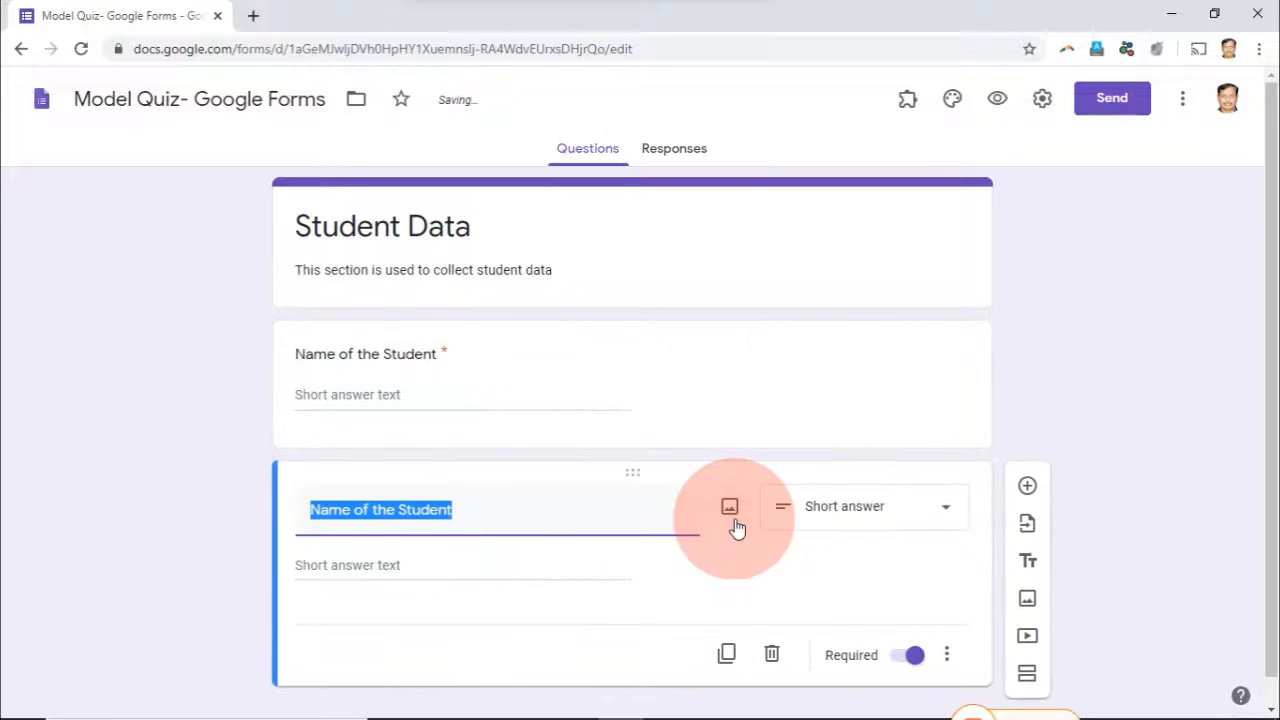
pyautogui.write('Roll Number')
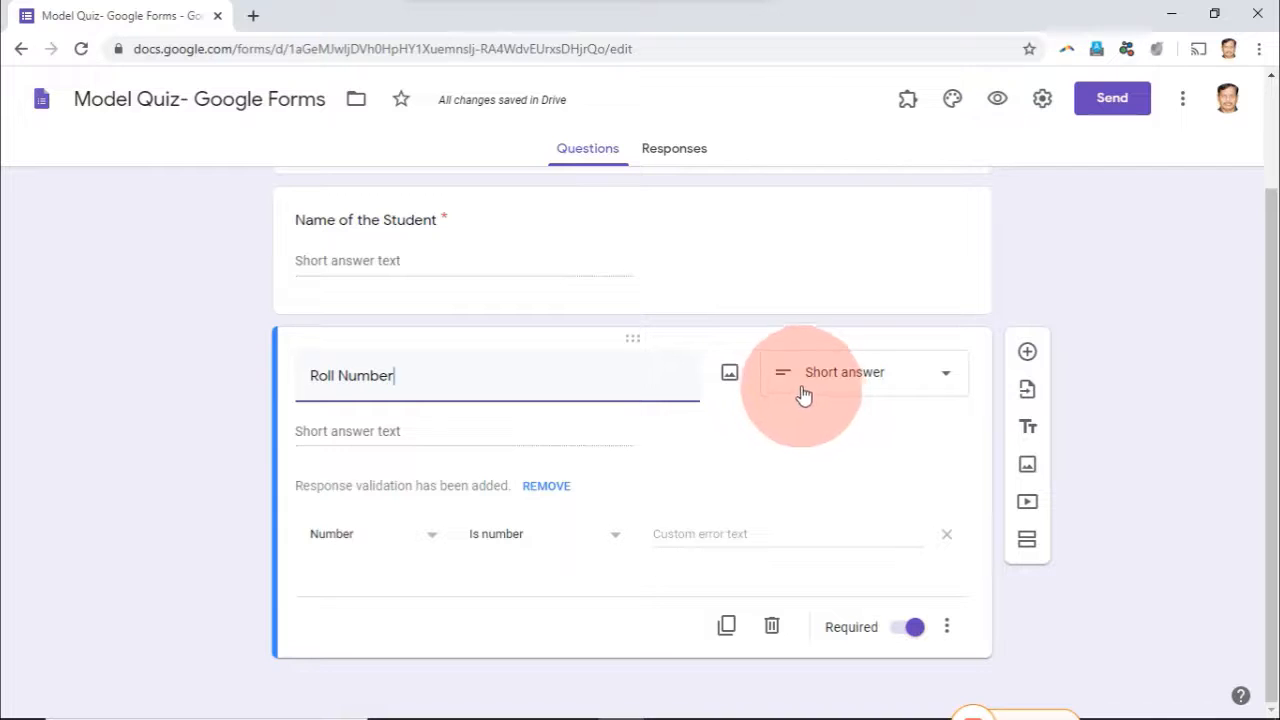
pyautogui.click(903, 384)
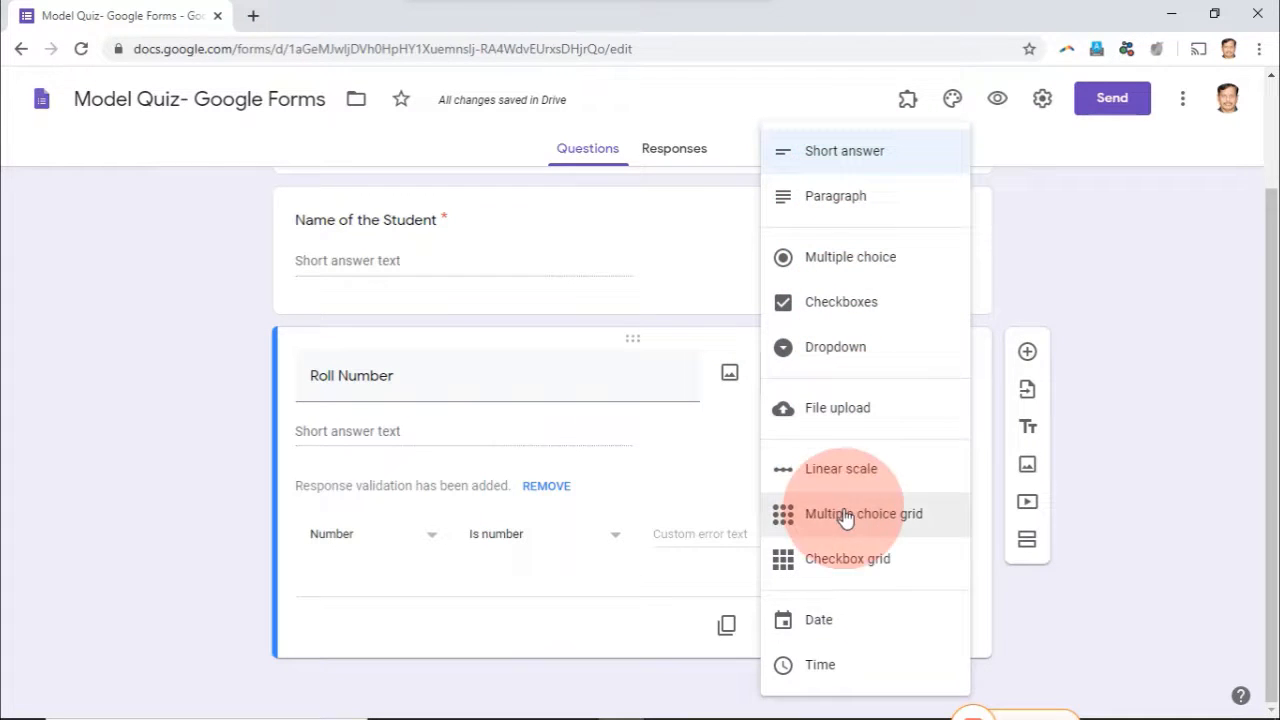
pyautogui.click(850, 164)
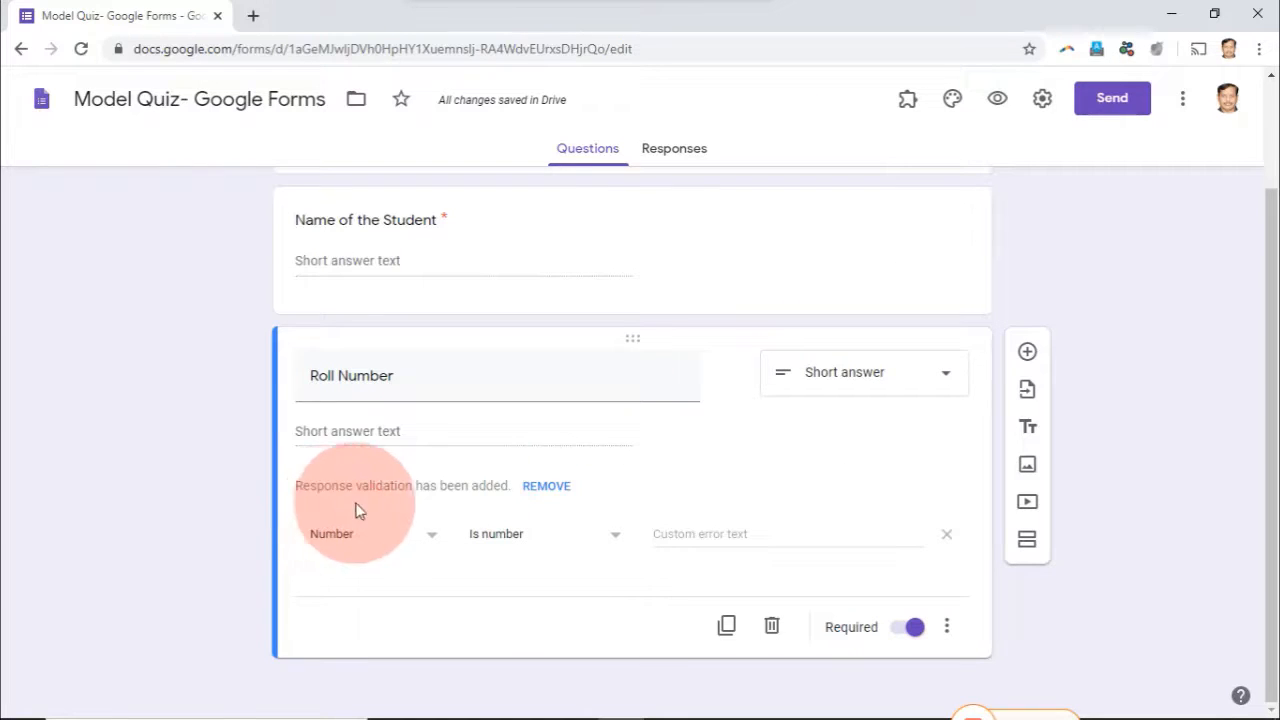
pyautogui.click(547, 487)
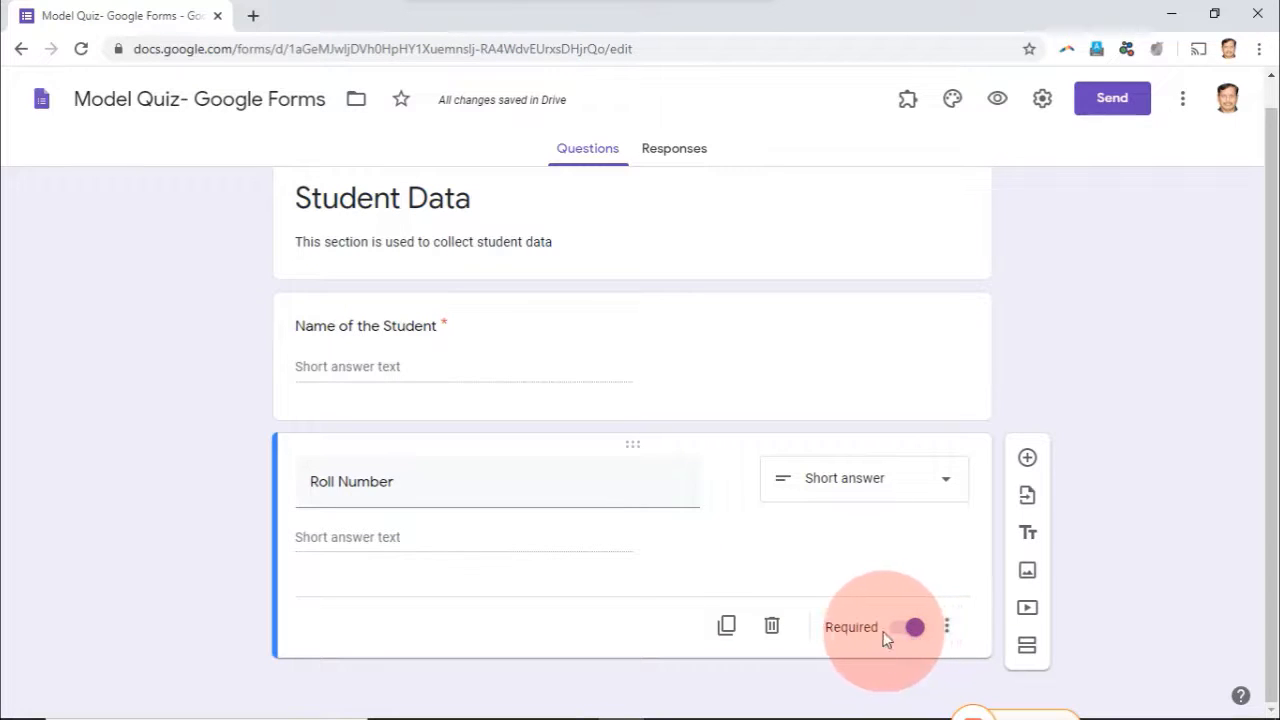
# Duplicate the Roll Number question, title the copy "Section", and change its type to Checkboxes
pyautogui.click(727, 627)
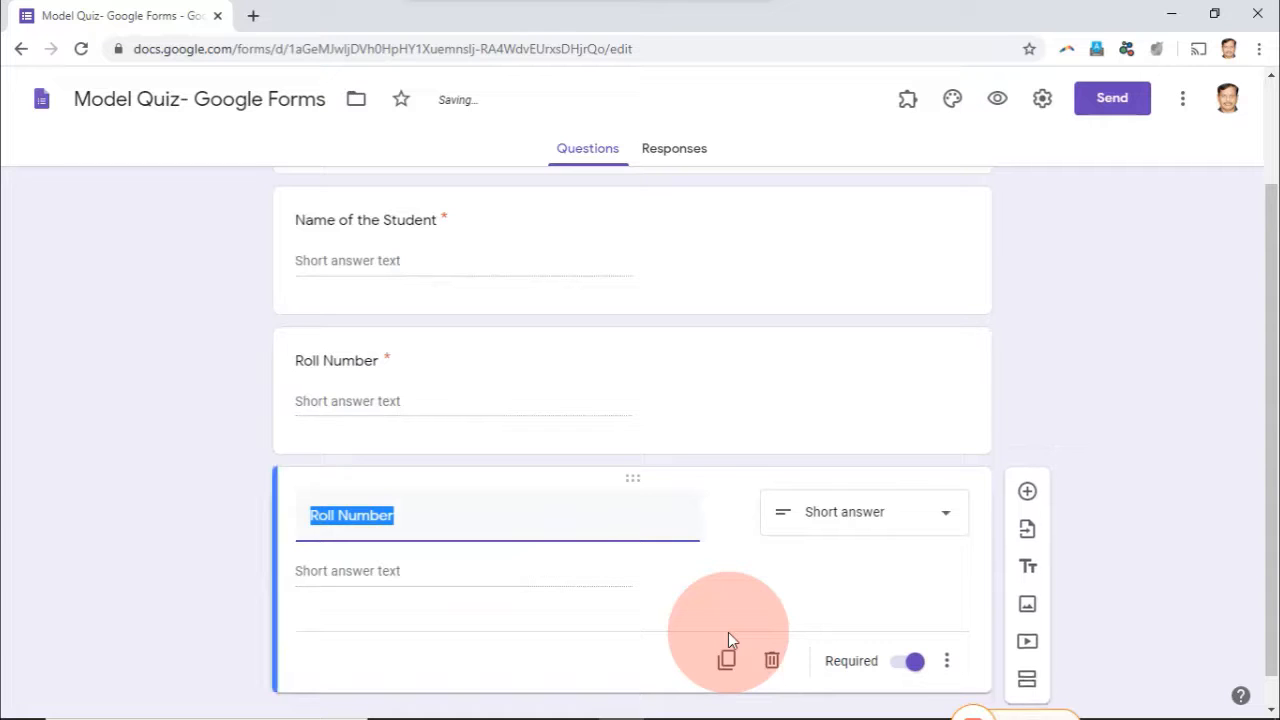
pyautogui.write('Section')
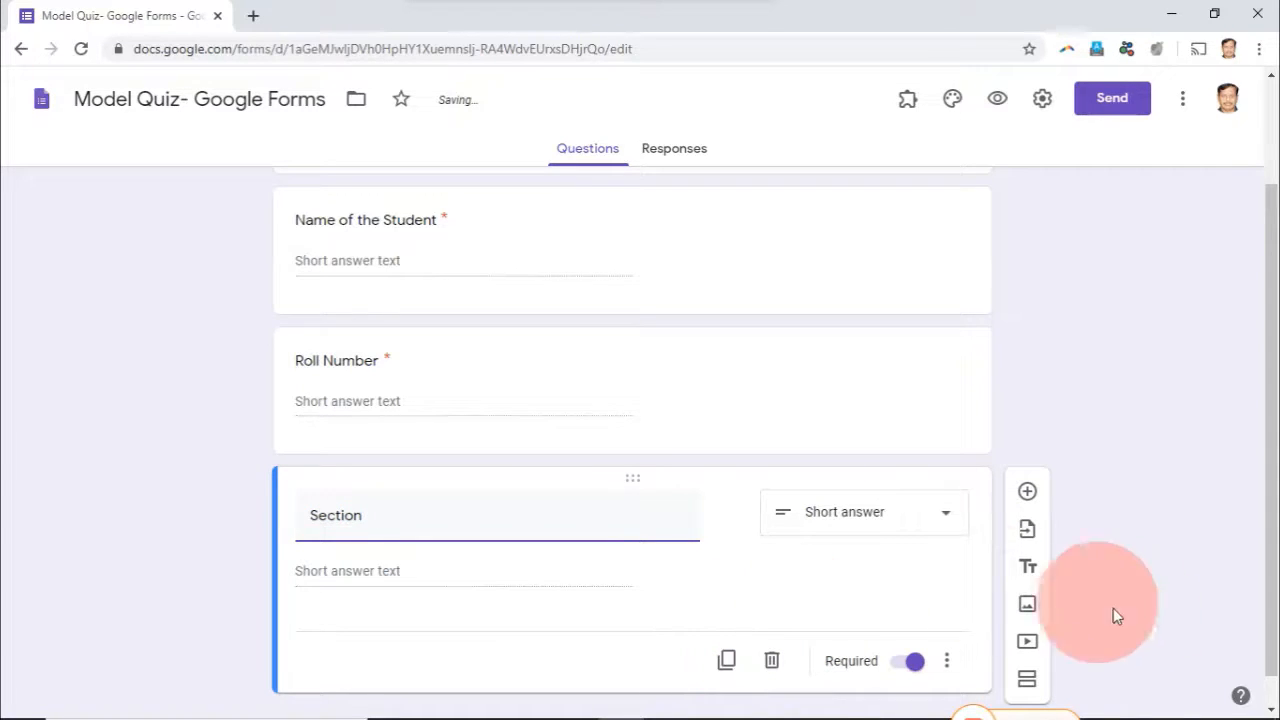
pyautogui.scroll(-1, 1245, 695)
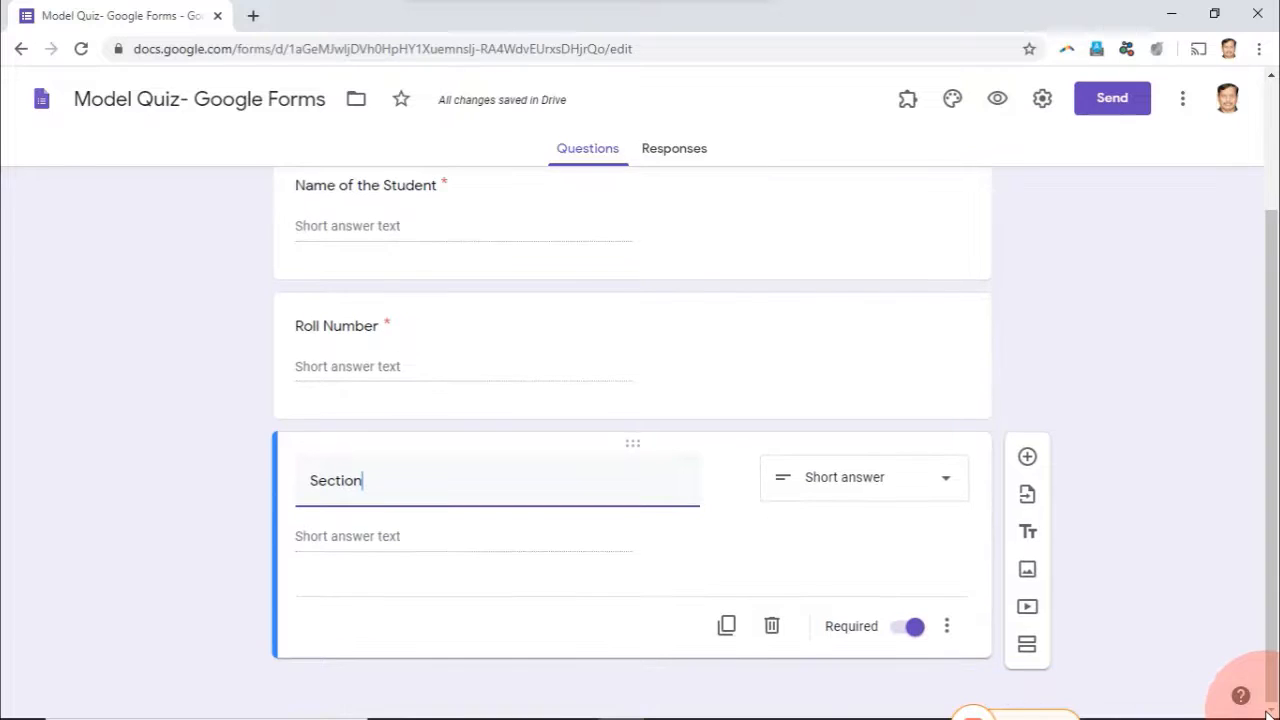
pyautogui.click(905, 501)
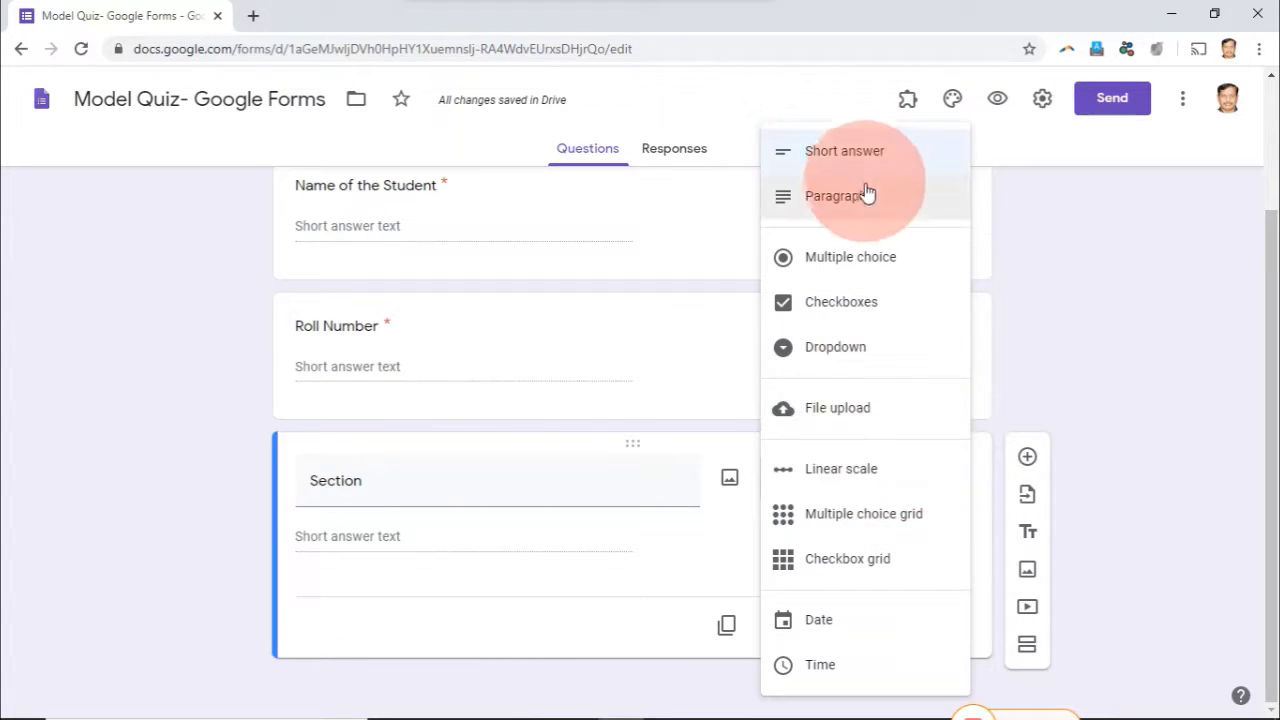
pyautogui.click(845, 313)
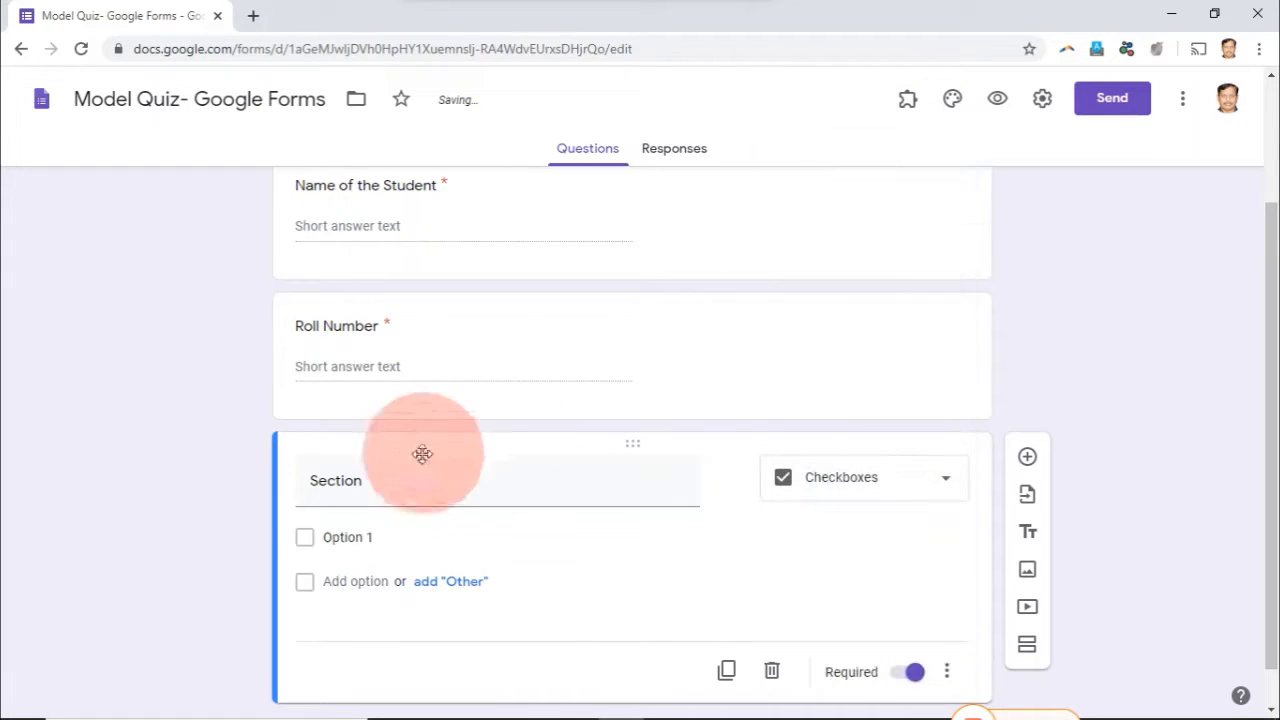
# Give the Section question three checkbox options: "Class - A", "Class - B" and "Class - C"
pyautogui.click(384, 538)
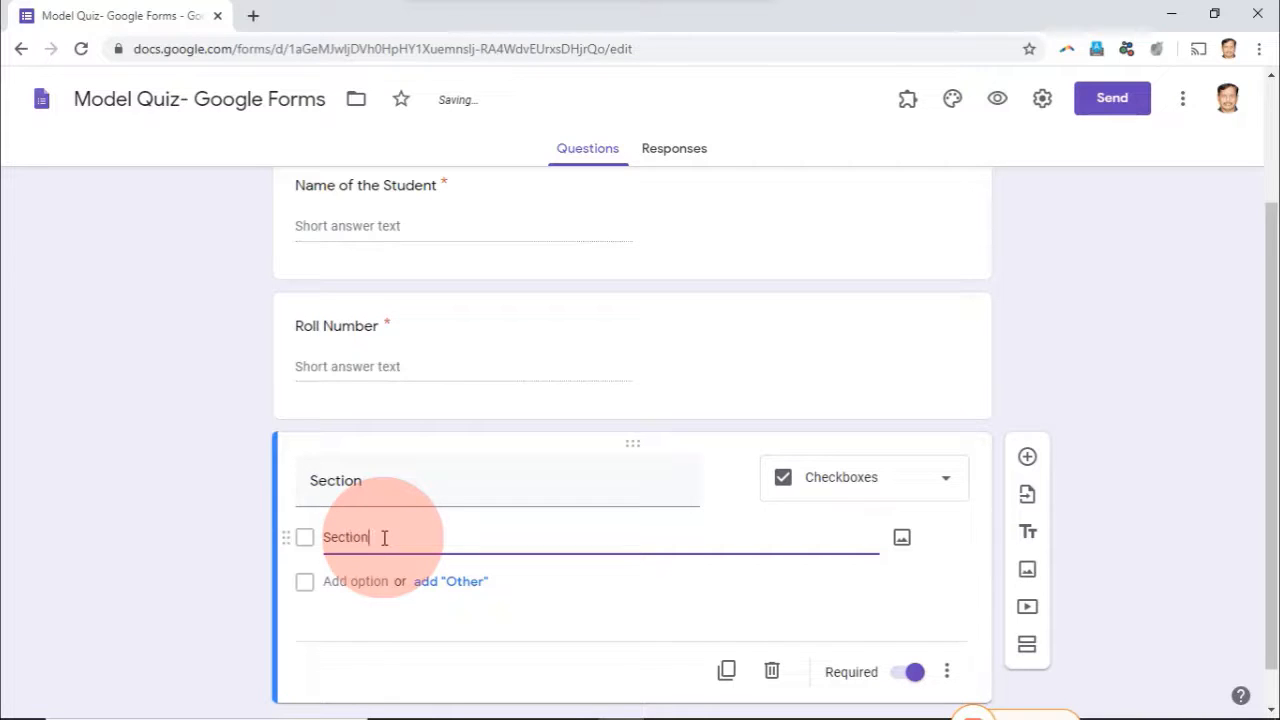
pyautogui.click(360, 582)
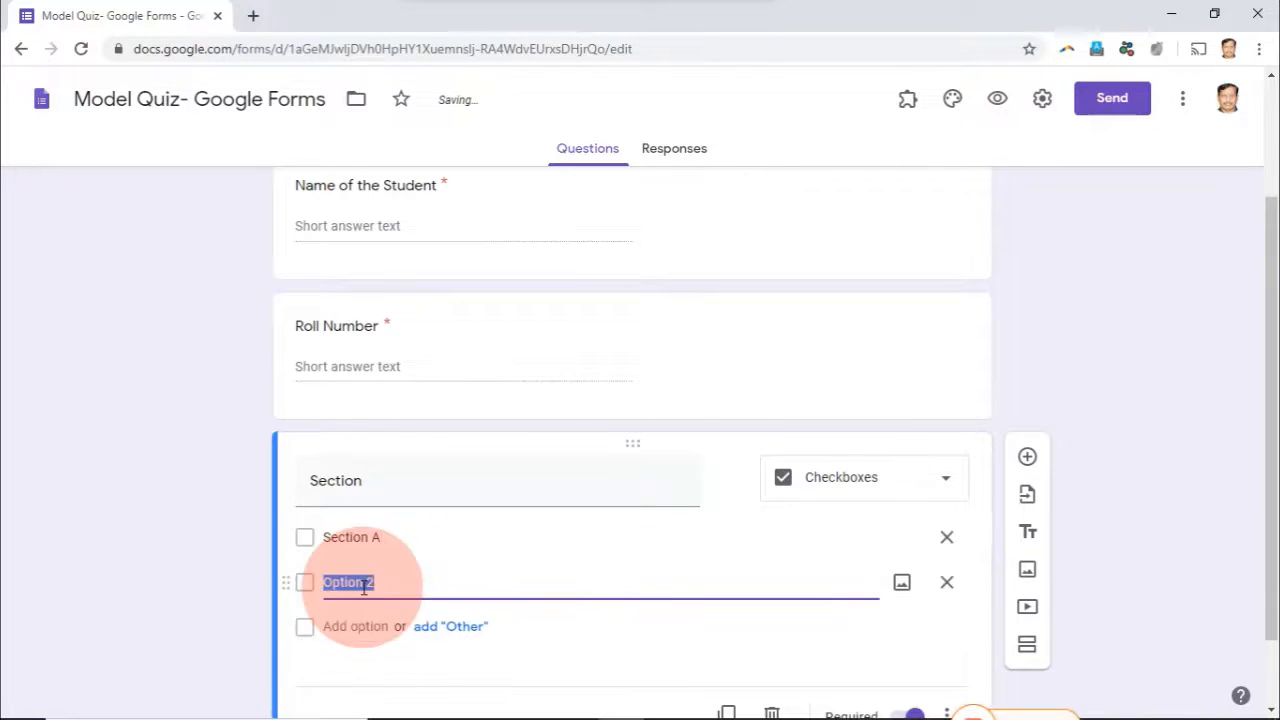
pyautogui.click(366, 537)
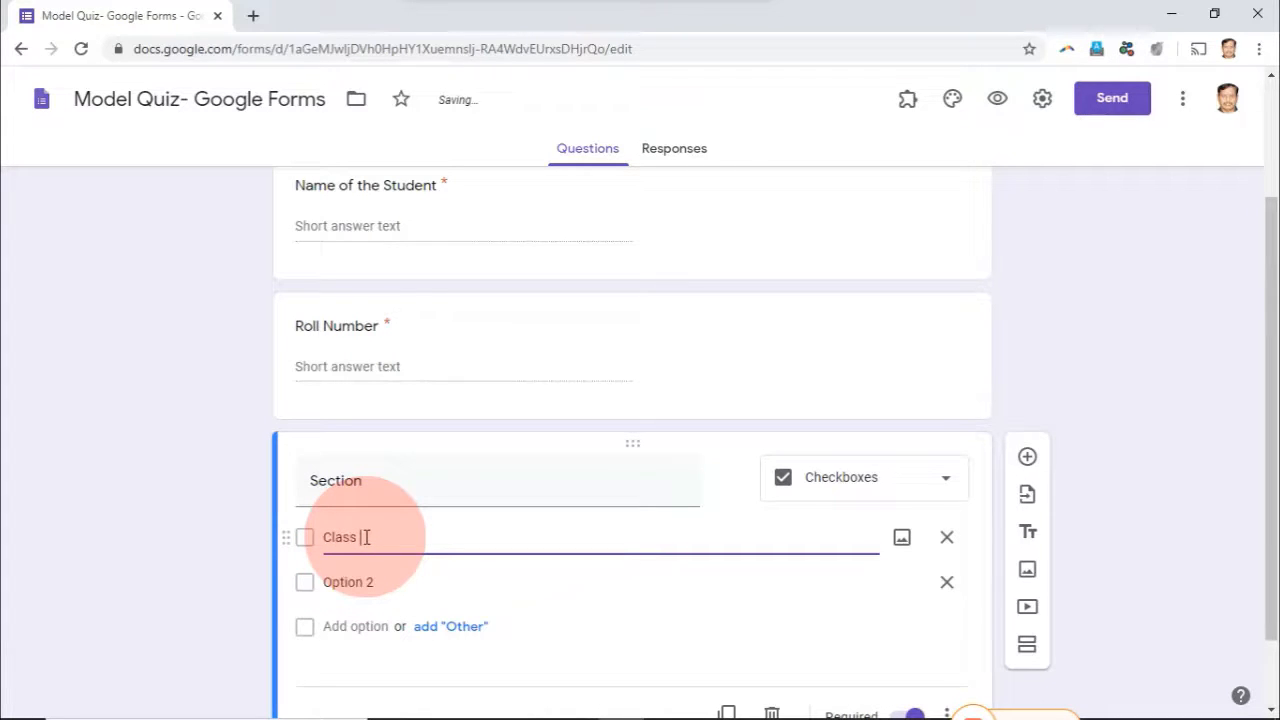
pyautogui.write('Class -A')
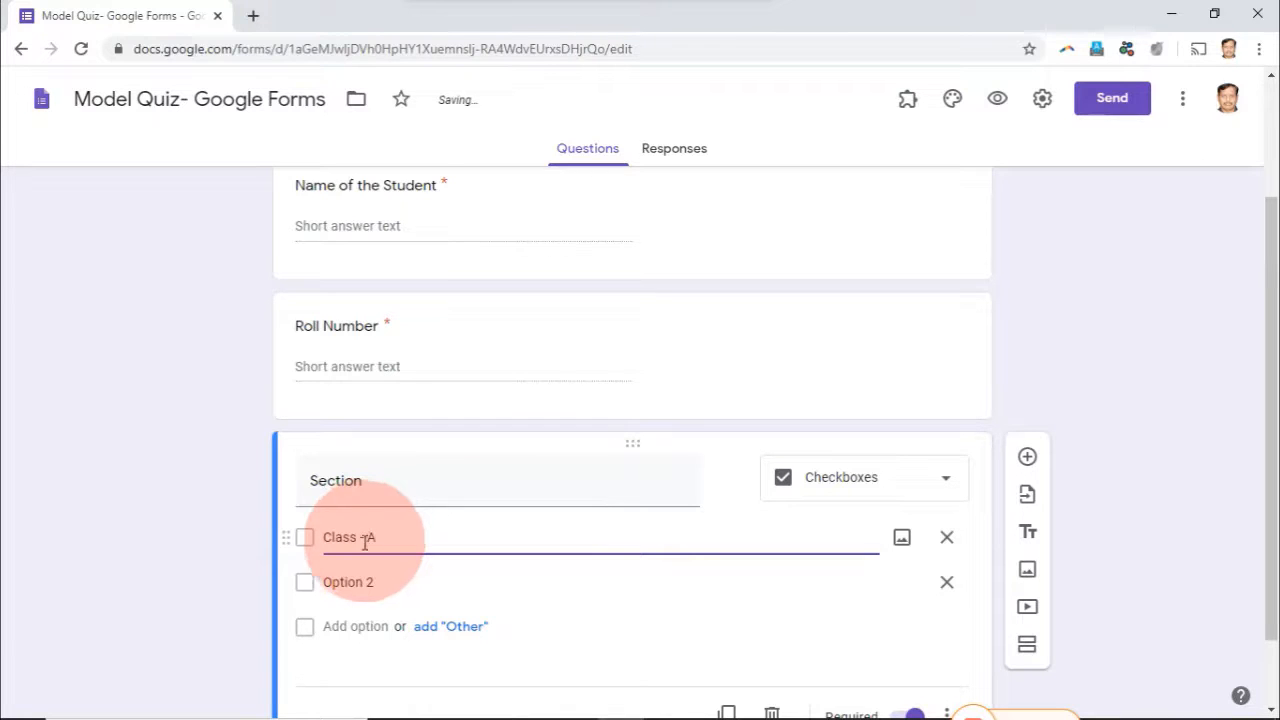
pyautogui.click(368, 537)
pyautogui.click(360, 585)
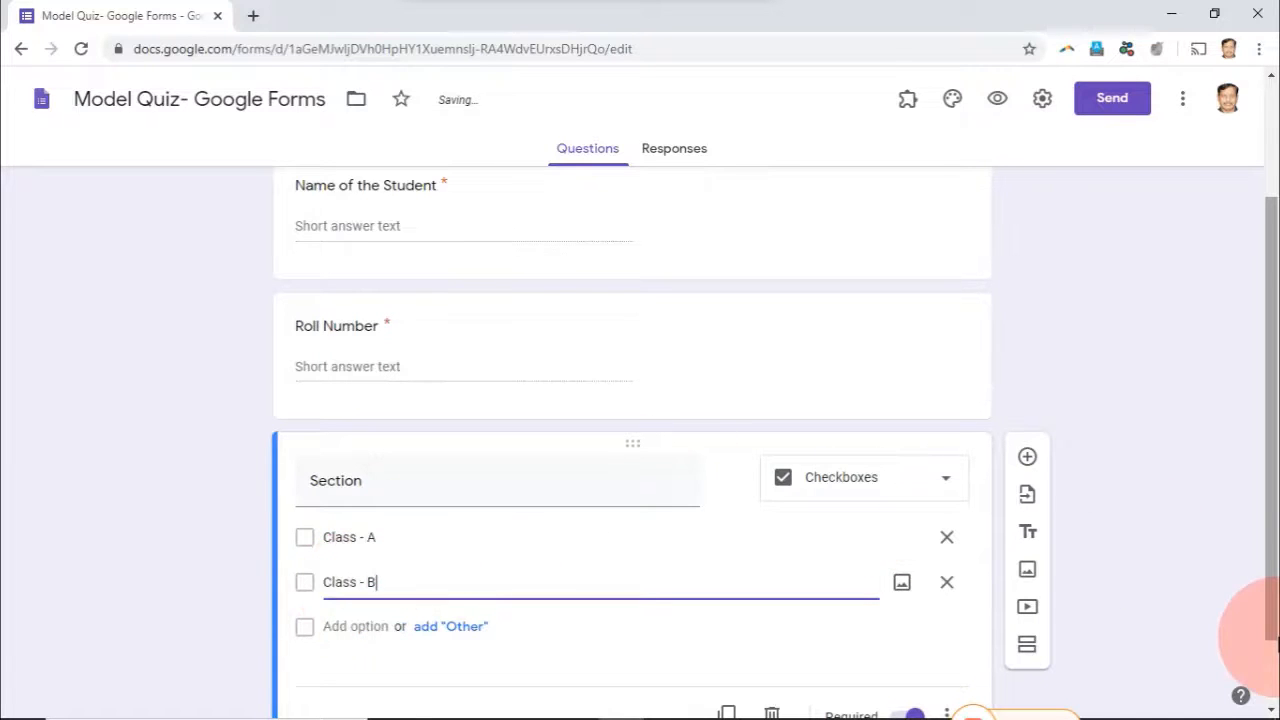
pyautogui.scroll(-1, 1250, 690)
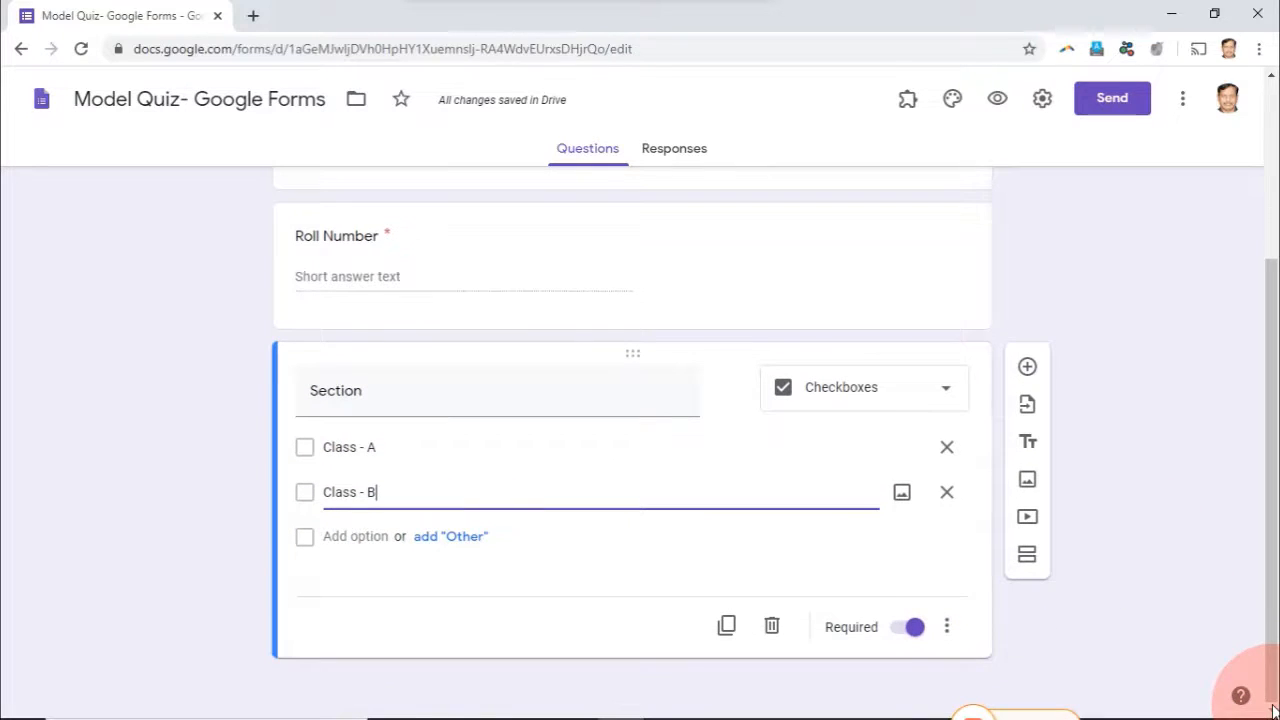
pyautogui.click(375, 536)
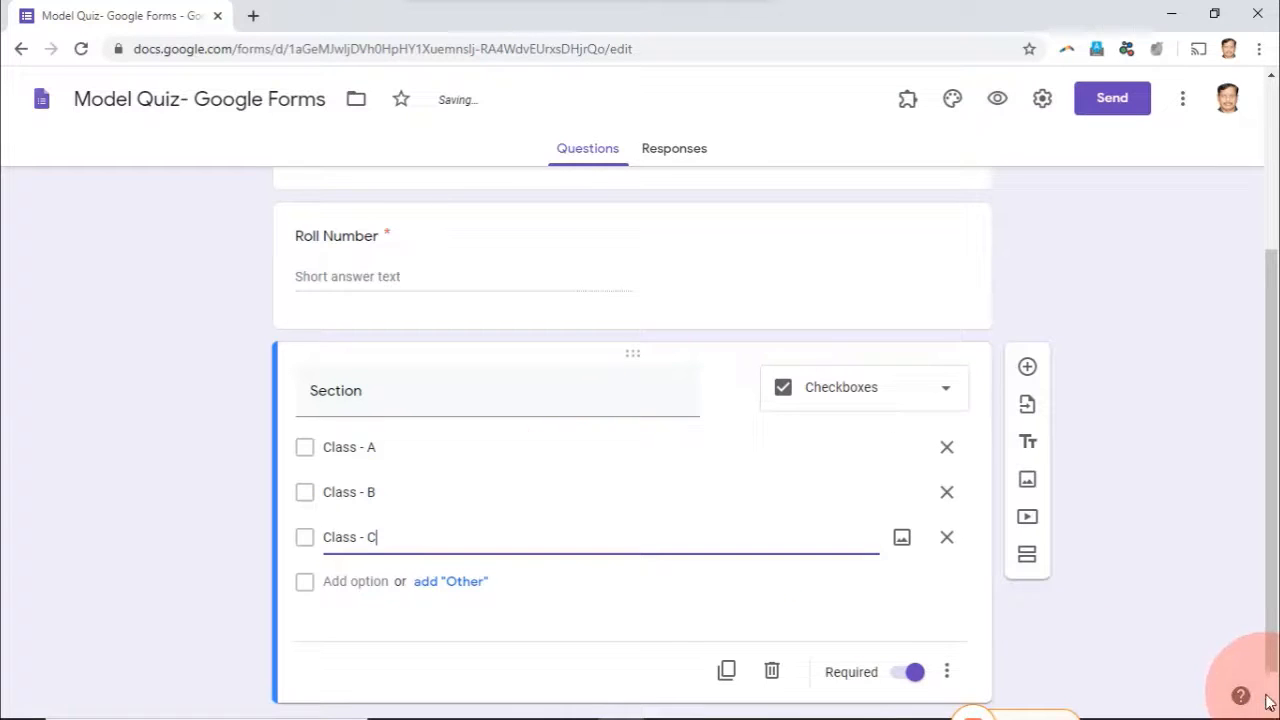
pyautogui.scroll(-1, 1270, 708)
pyautogui.click(1120, 608)
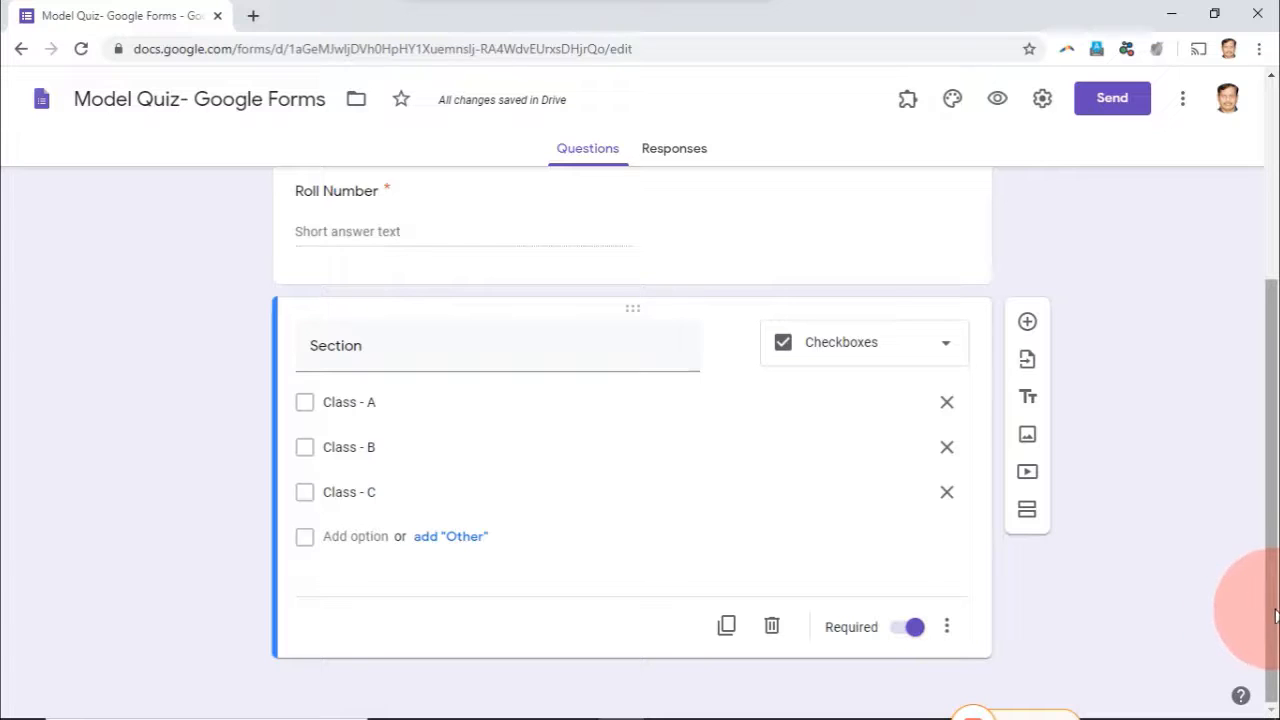
pyautogui.hotkey('ctrl', 'a')
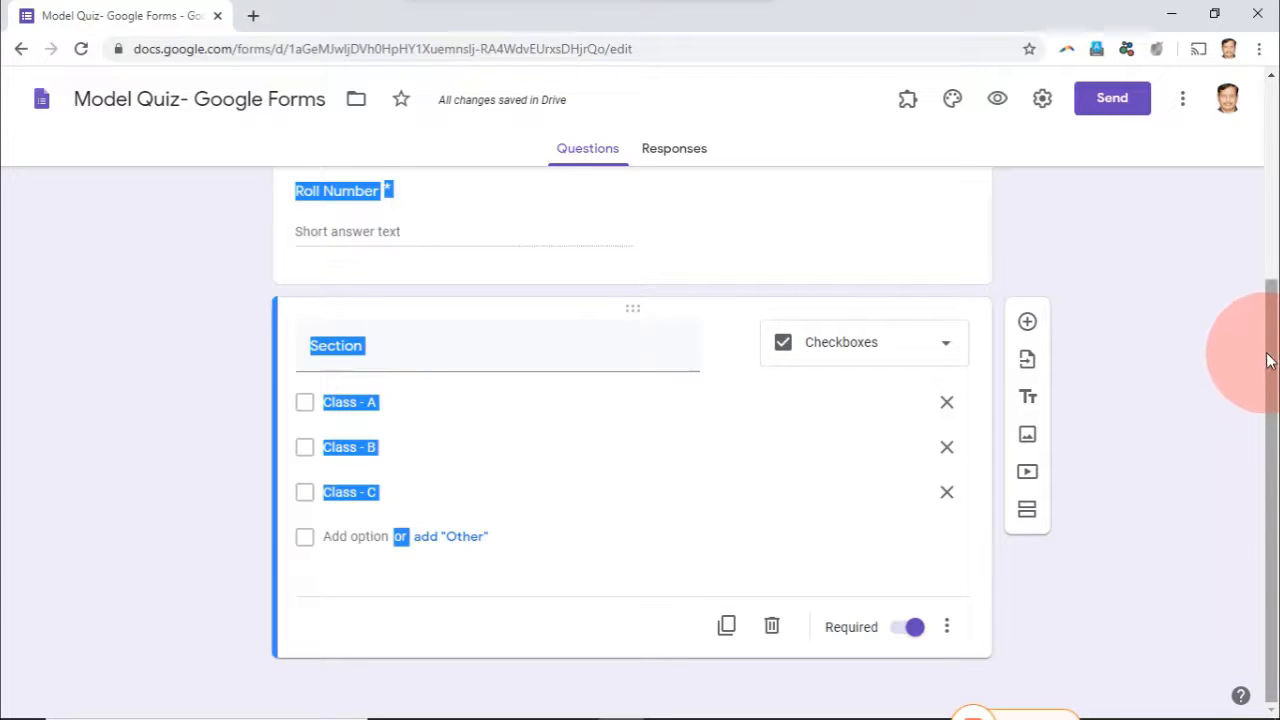
pyautogui.moveTo(1270, 337); pyautogui.dragTo(1258, 175)
pyautogui.click(1192, 282)
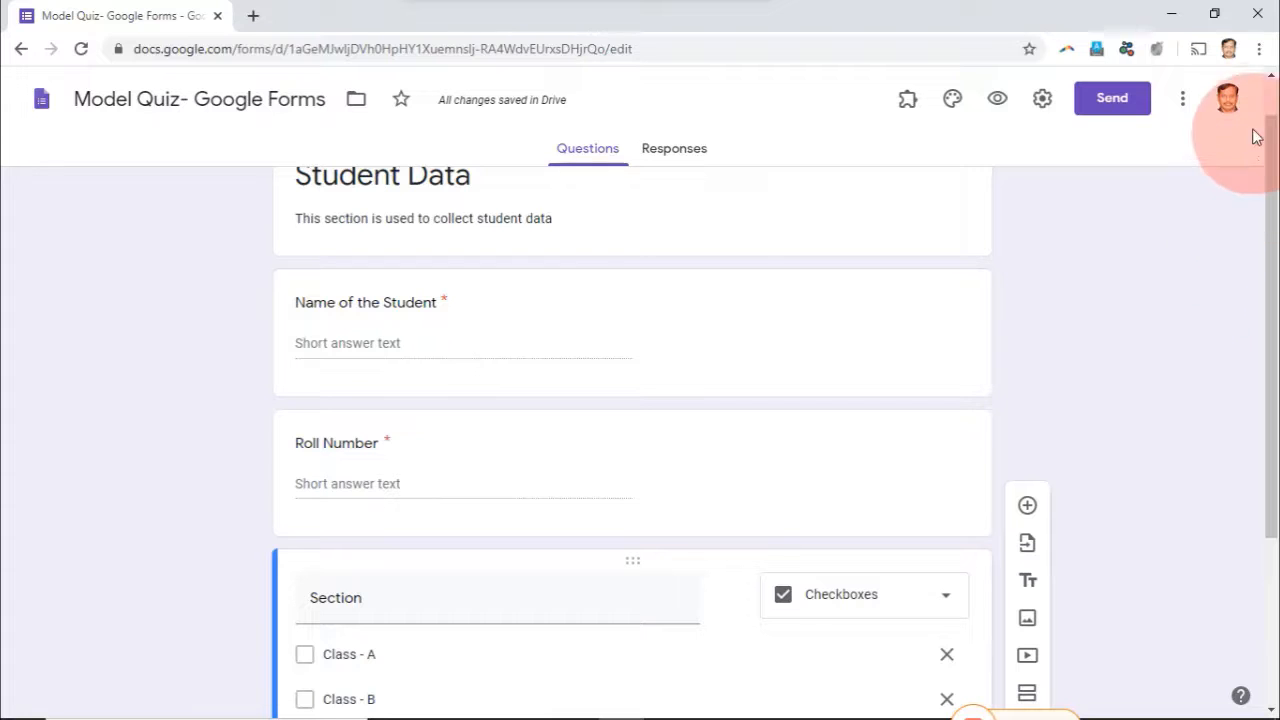
pyautogui.click(1272, 78)
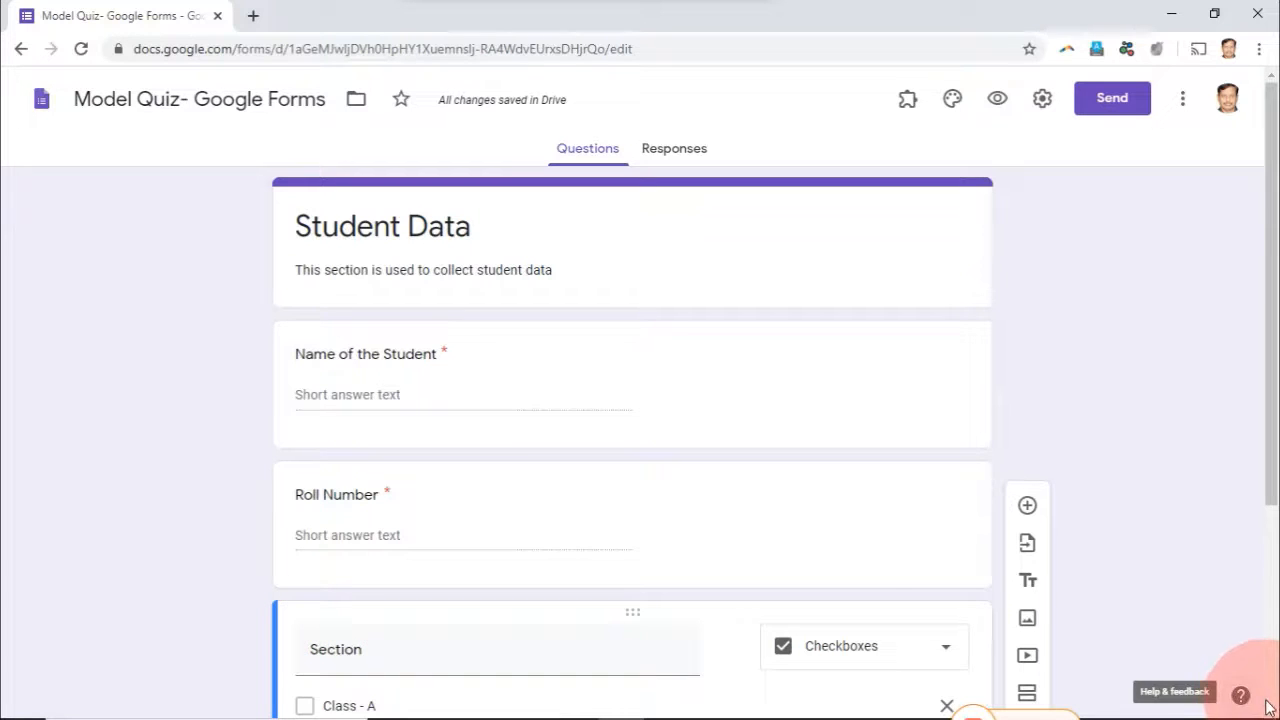
pyautogui.scroll(-3, 1270, 708)
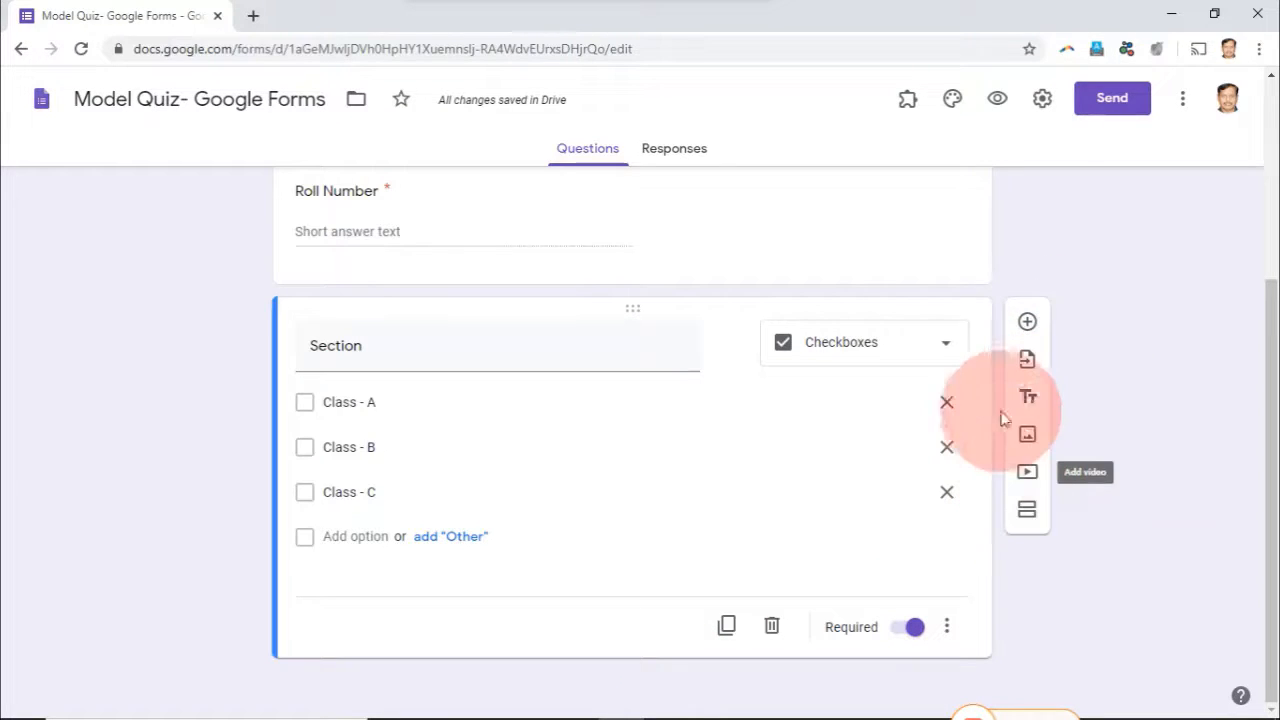
# Add a new section after the Section question and title it "Quiz Questions"
pyautogui.click(1026, 510)
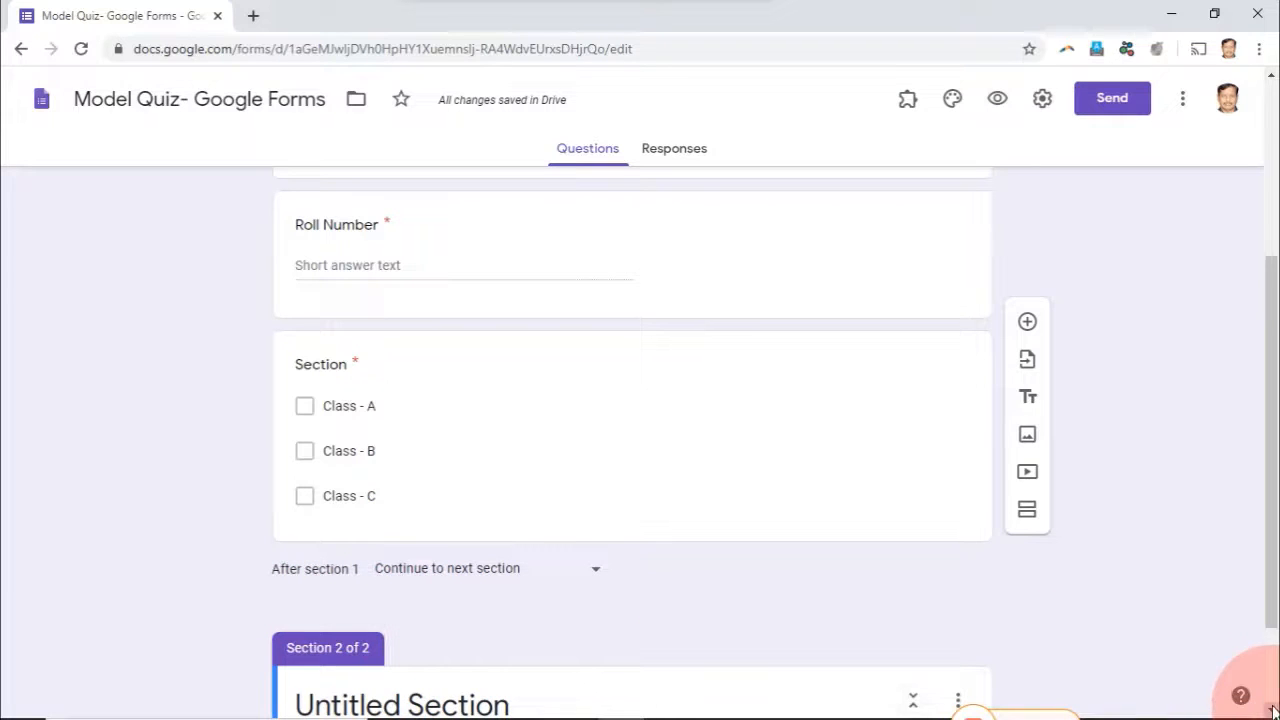
pyautogui.scroll(-2, 1270, 710)
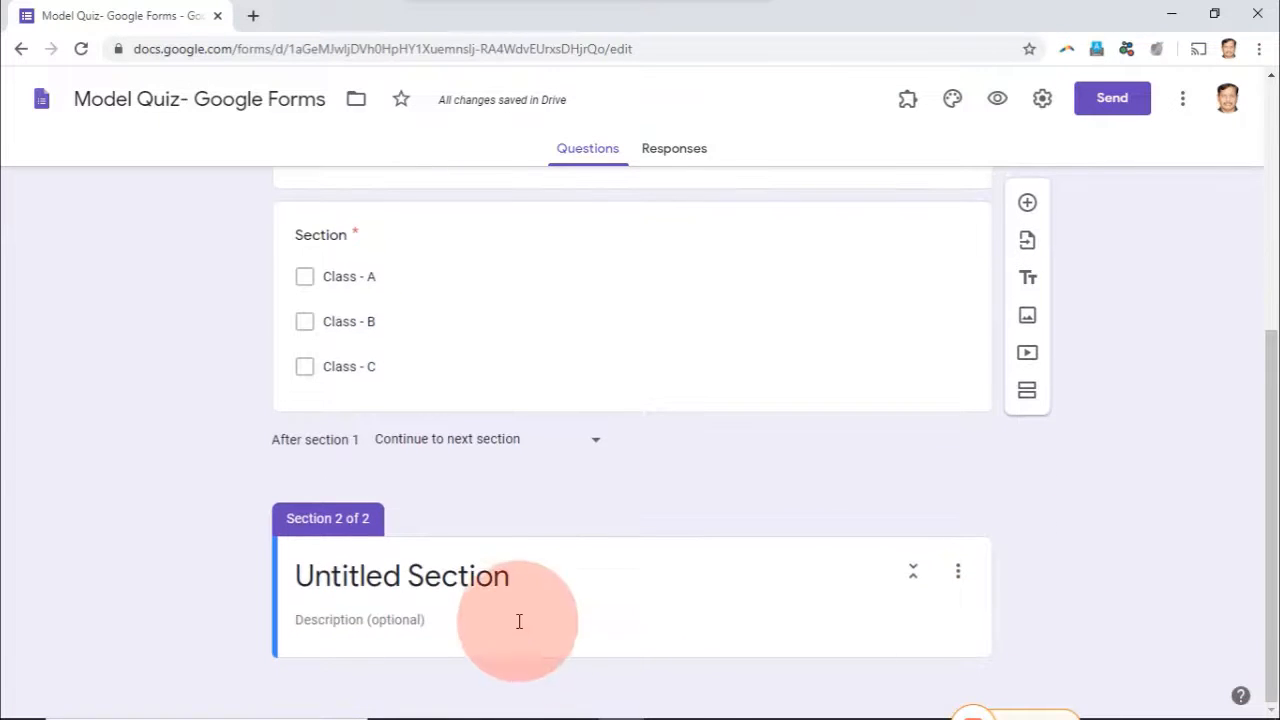
pyautogui.click(510, 582)
pyautogui.write('Q')
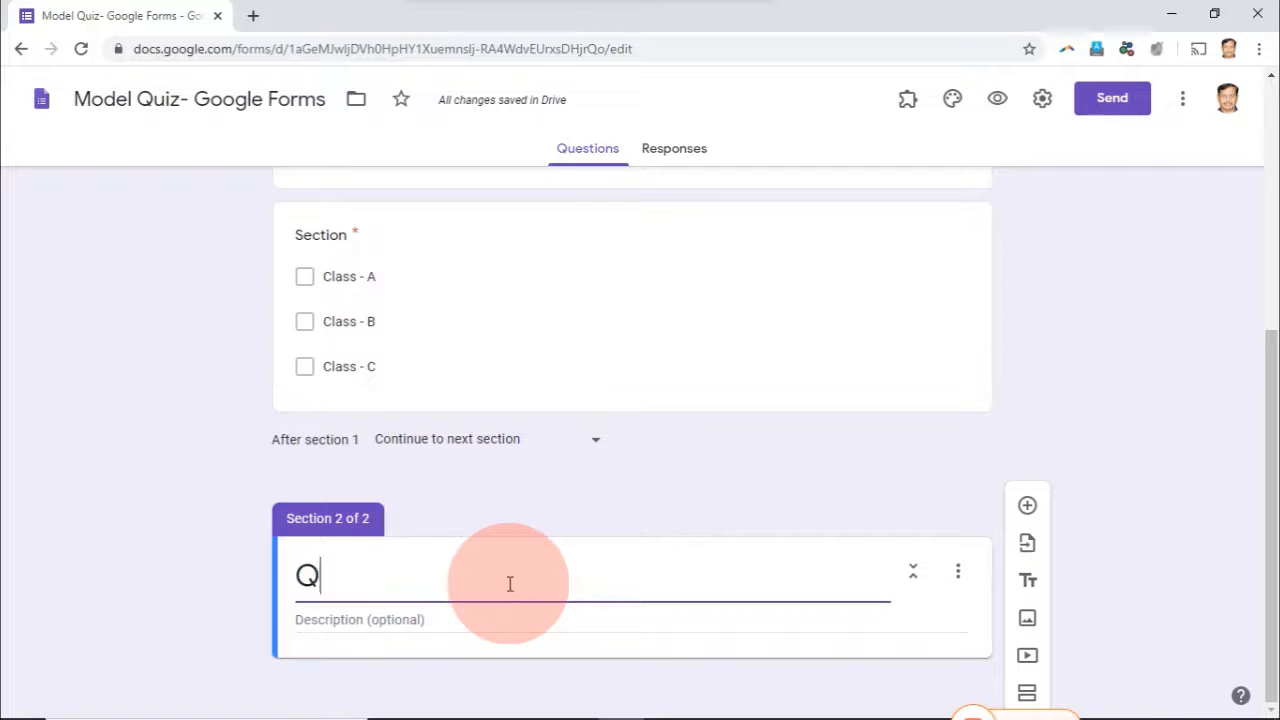
pyautogui.write('uiz ')
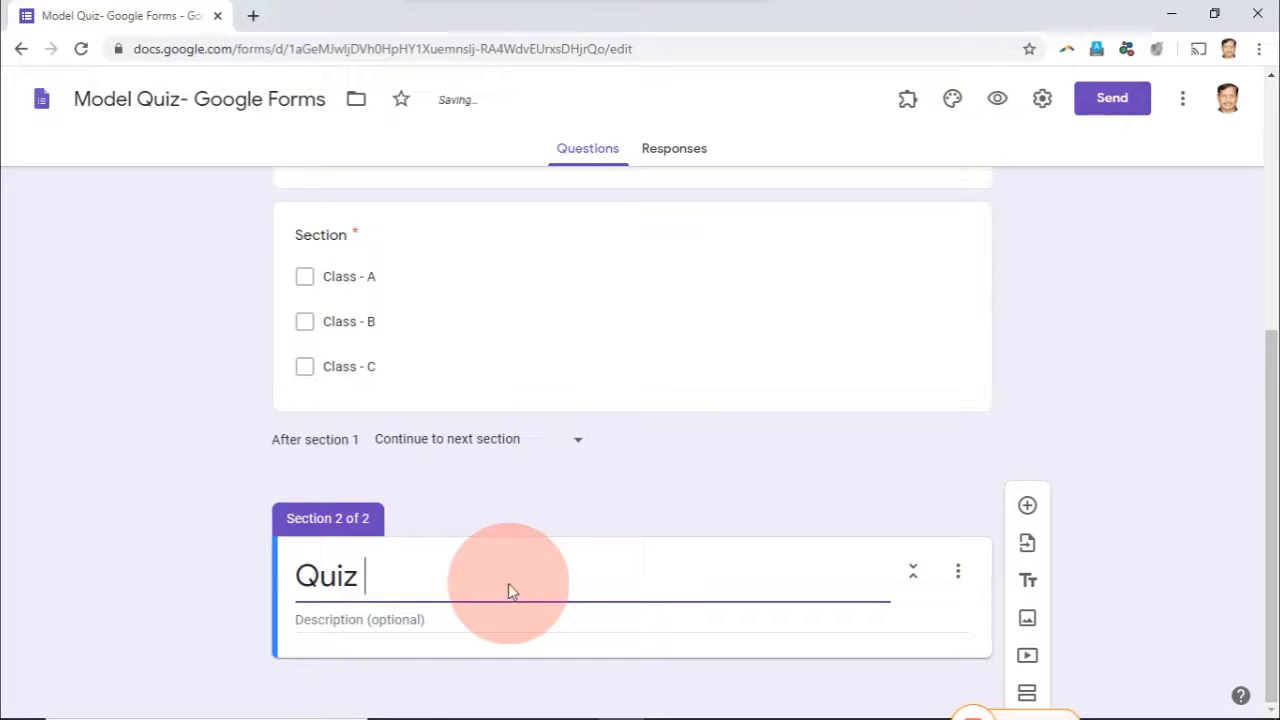
pyautogui.write('Questions')
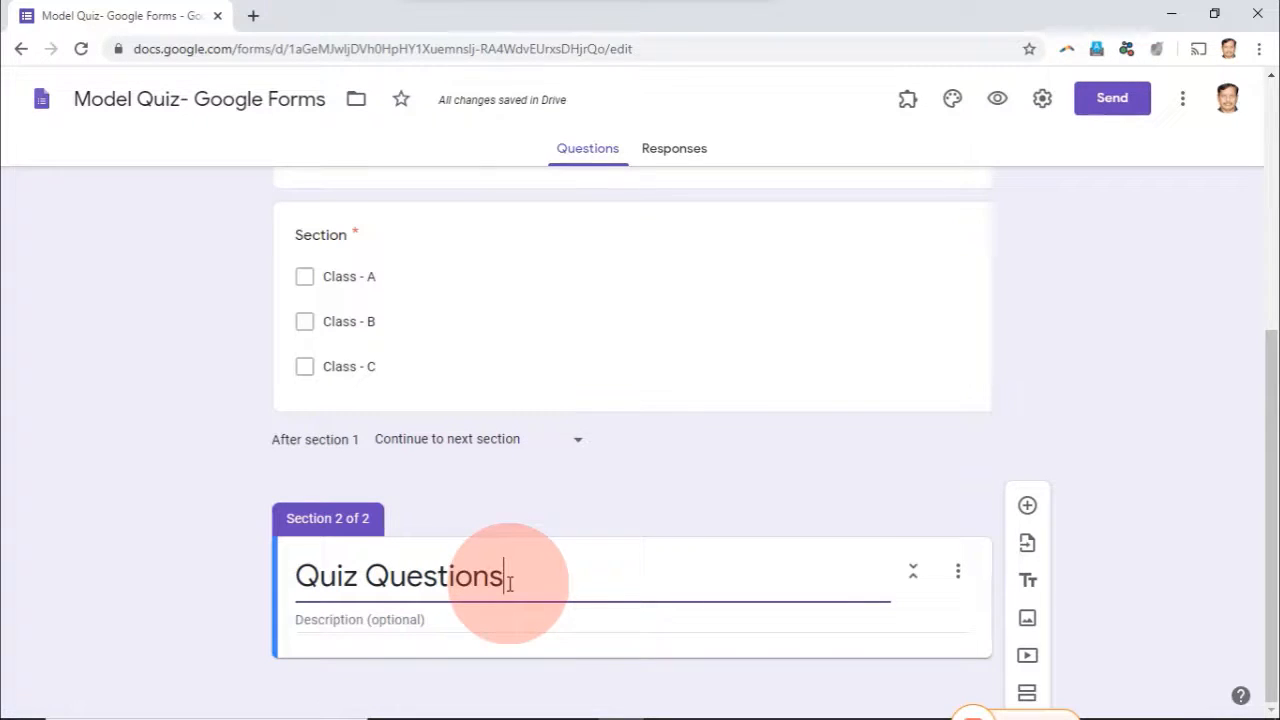
# Give the Quiz Questions section the description "This section is used for student evaluation questions"
pyautogui.click(595, 628)
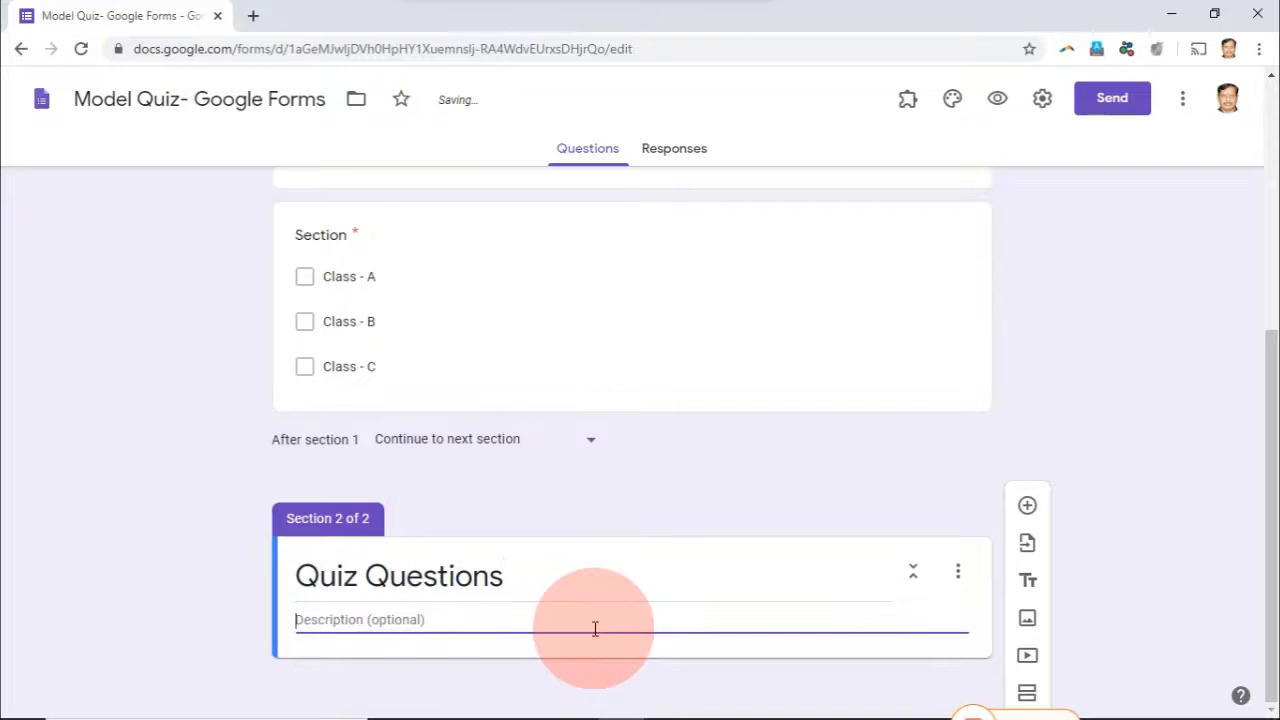
pyautogui.write('This se')
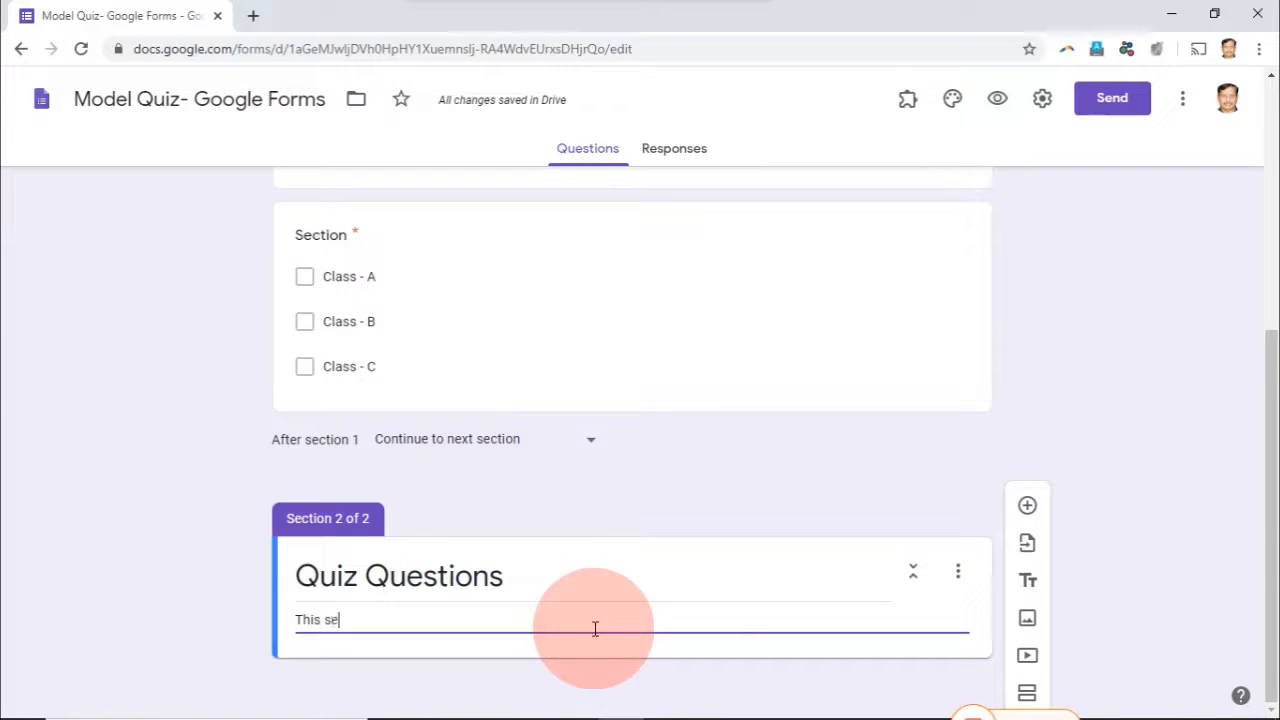
pyautogui.write('ction is')
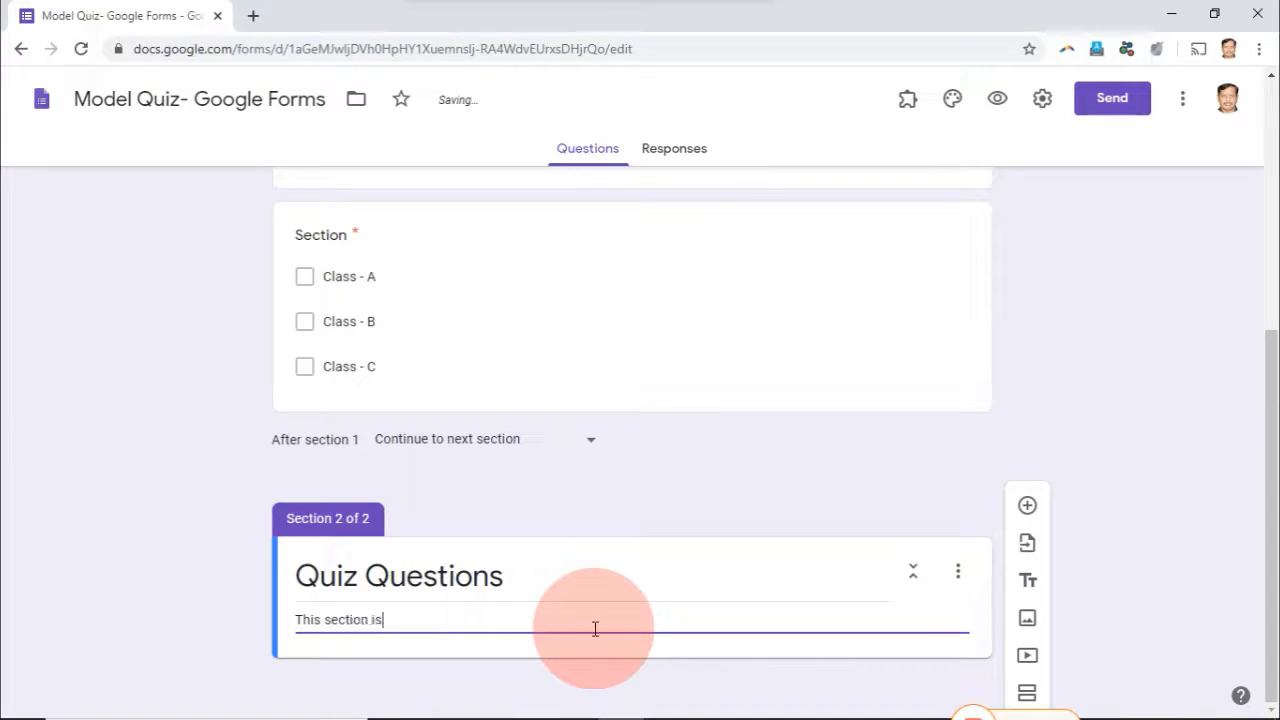
pyautogui.write(' used for student')
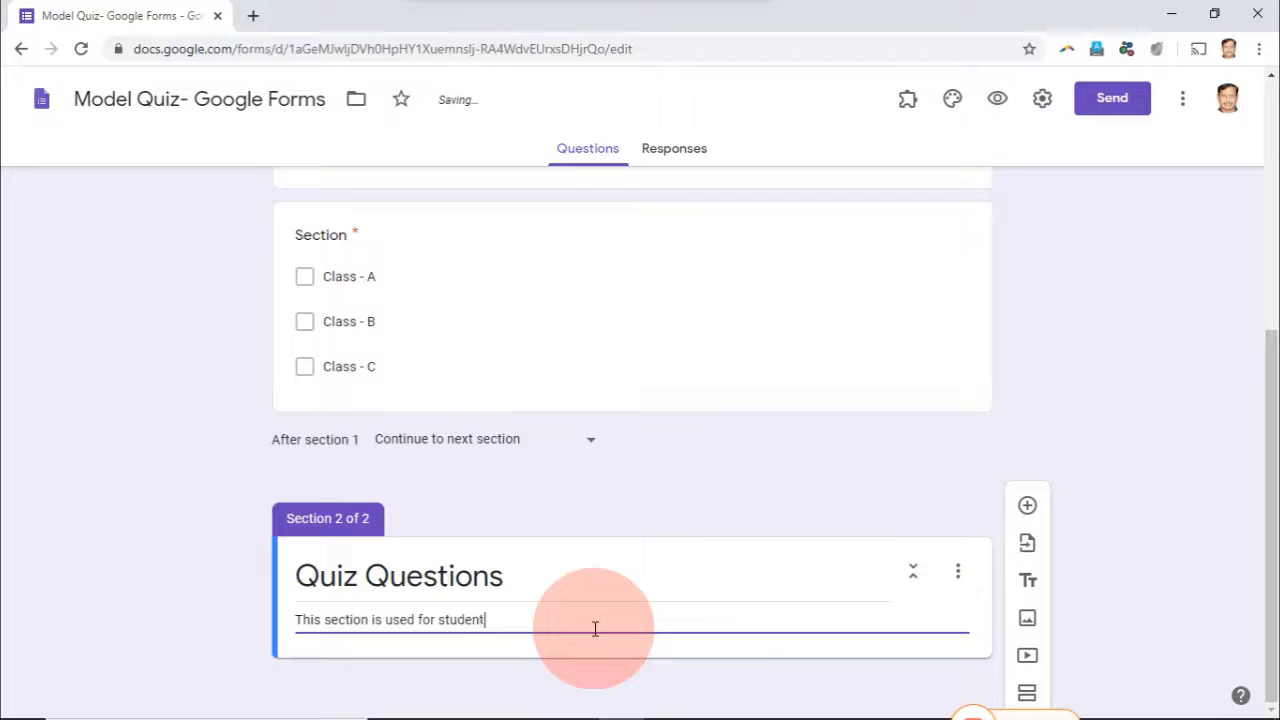
pyautogui.write(' evaluation')
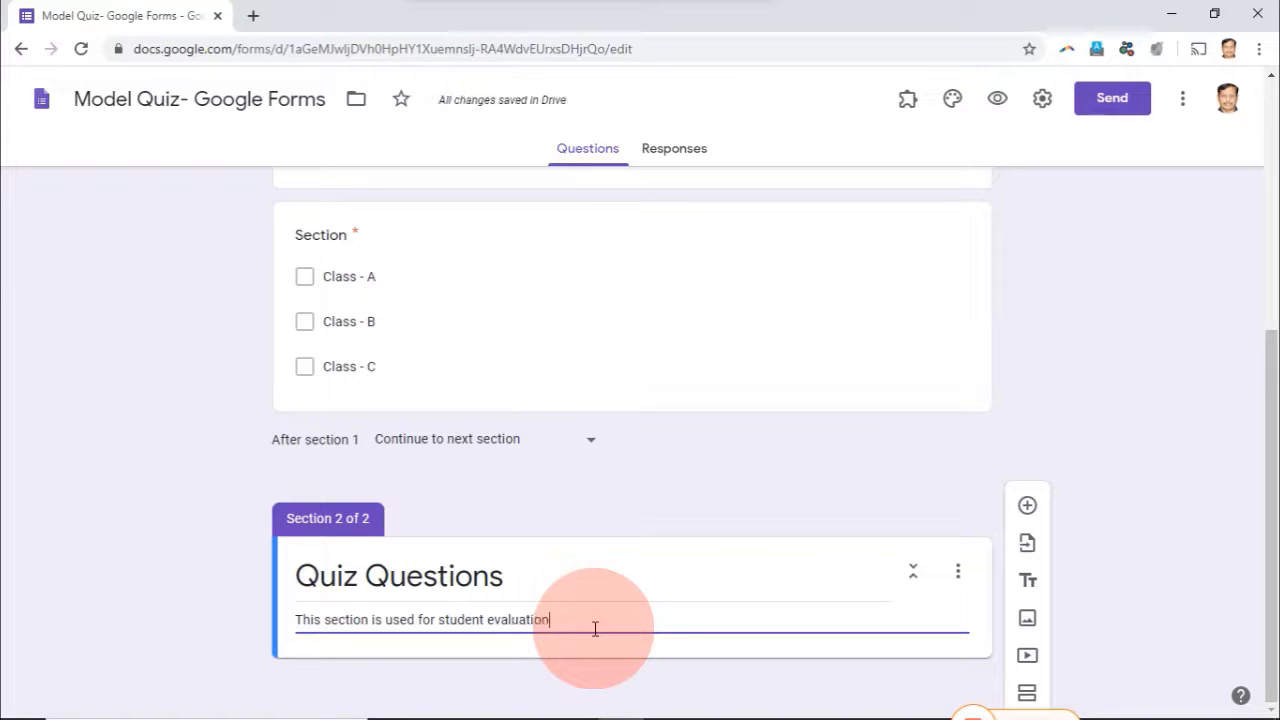
pyautogui.write(' questions')
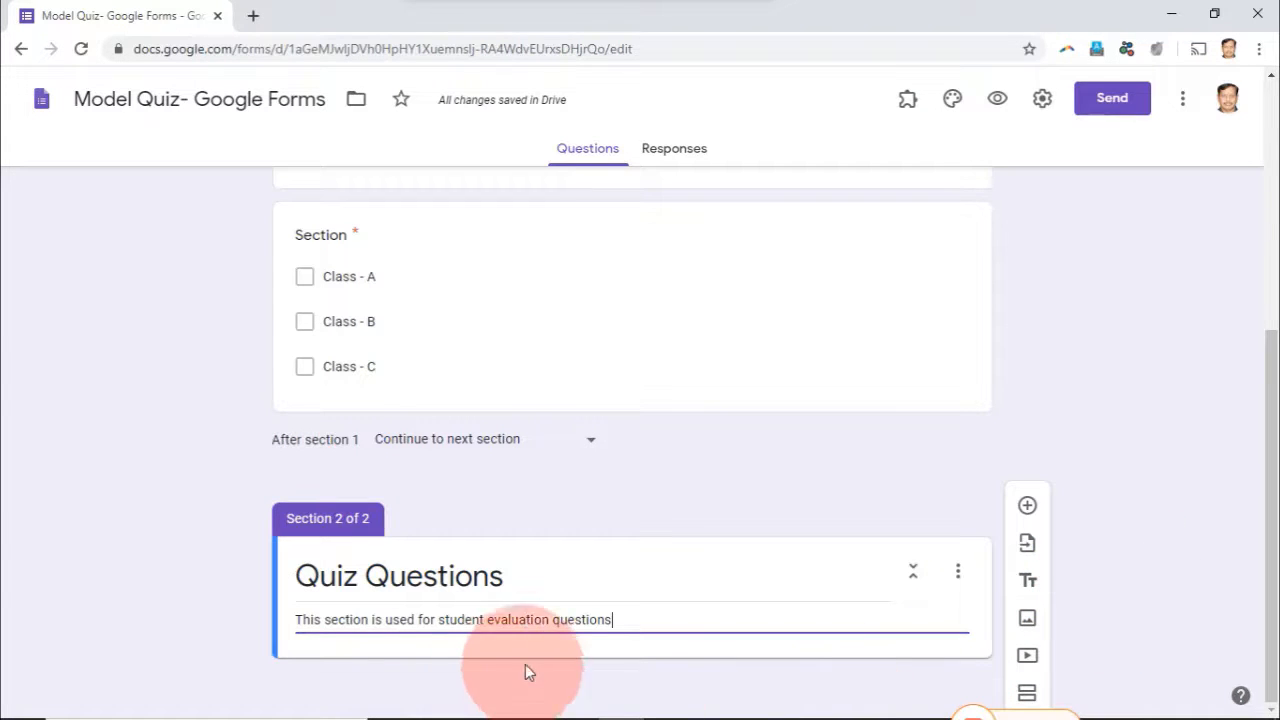
pyautogui.click(360, 666)
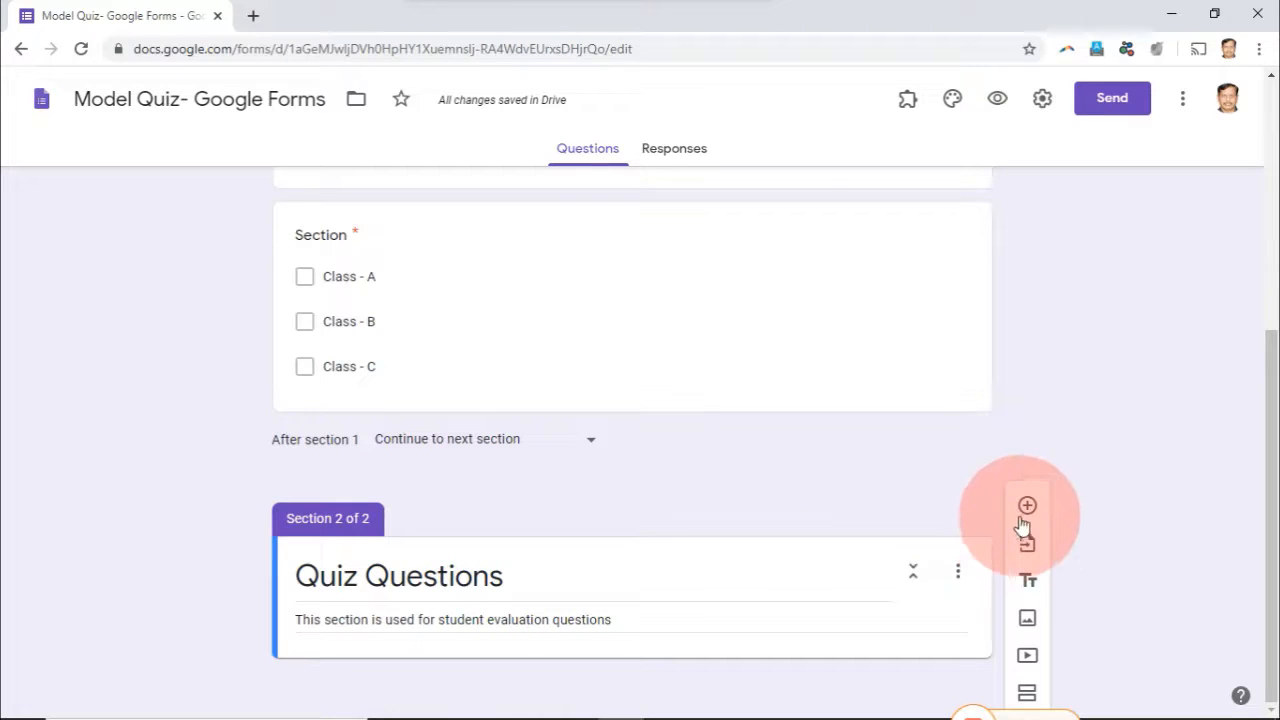
# Add a multiple-choice question titled "Who is a Hero for Indian Youth" to the Quiz Questions section
pyautogui.click(957, 575)
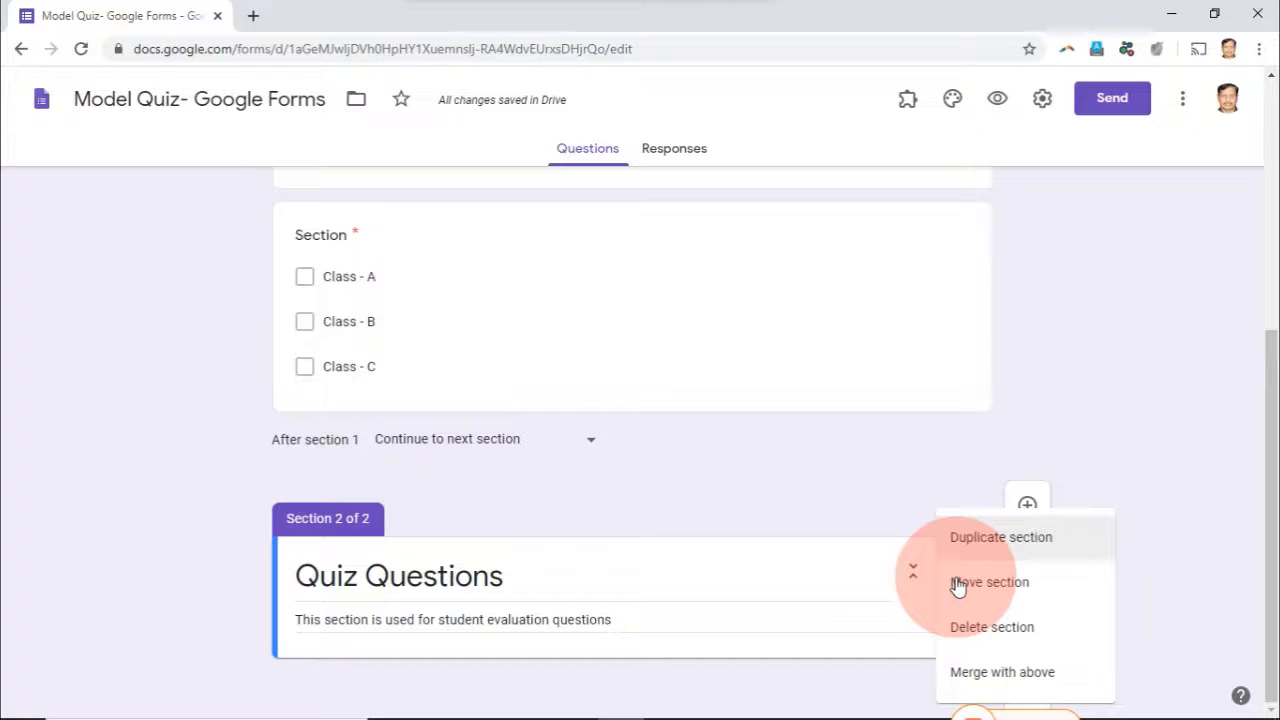
pyautogui.click(884, 705)
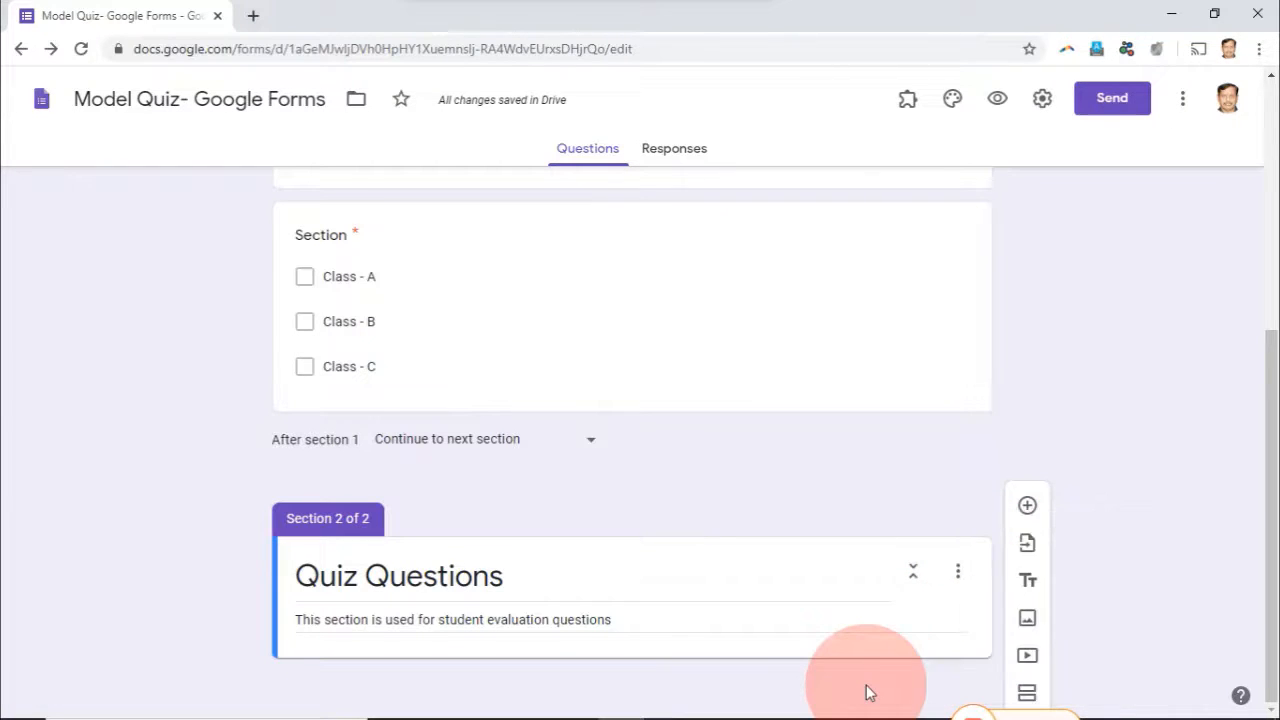
pyautogui.click(1027, 507)
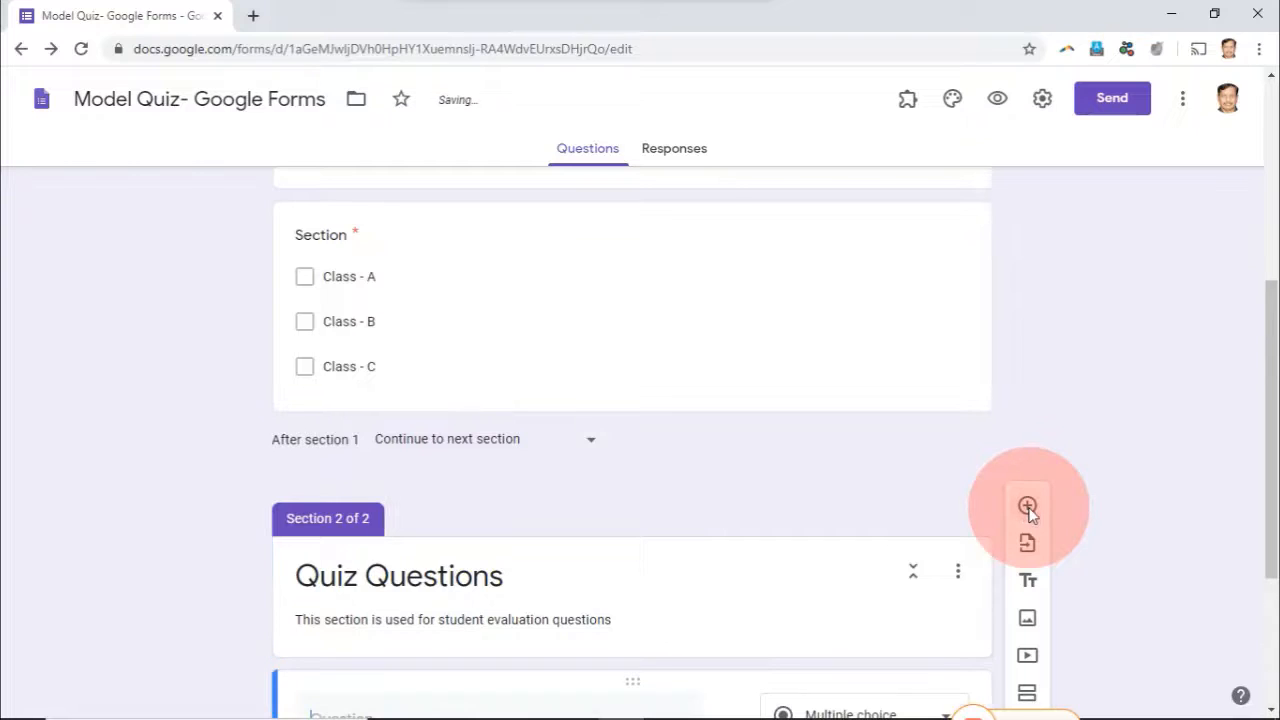
pyautogui.moveTo(1272, 548); pyautogui.dragTo(1272, 668)
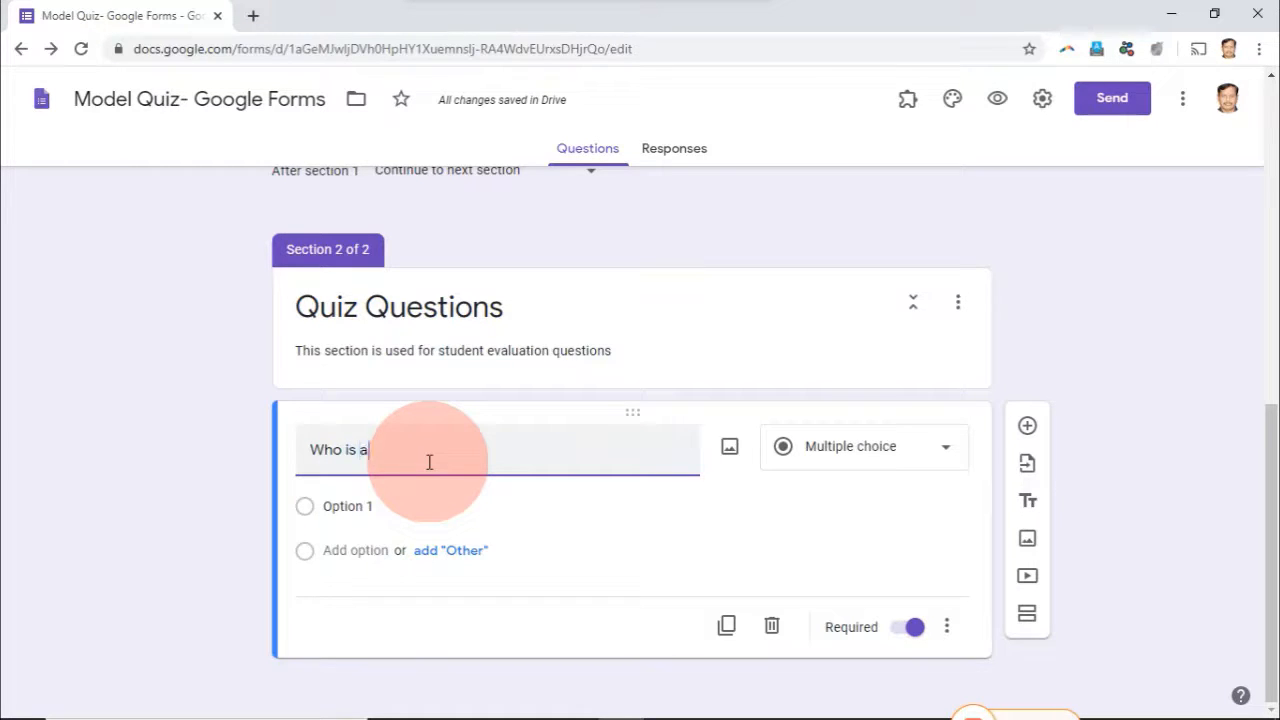
pyautogui.write('Hero for Indian Youth')
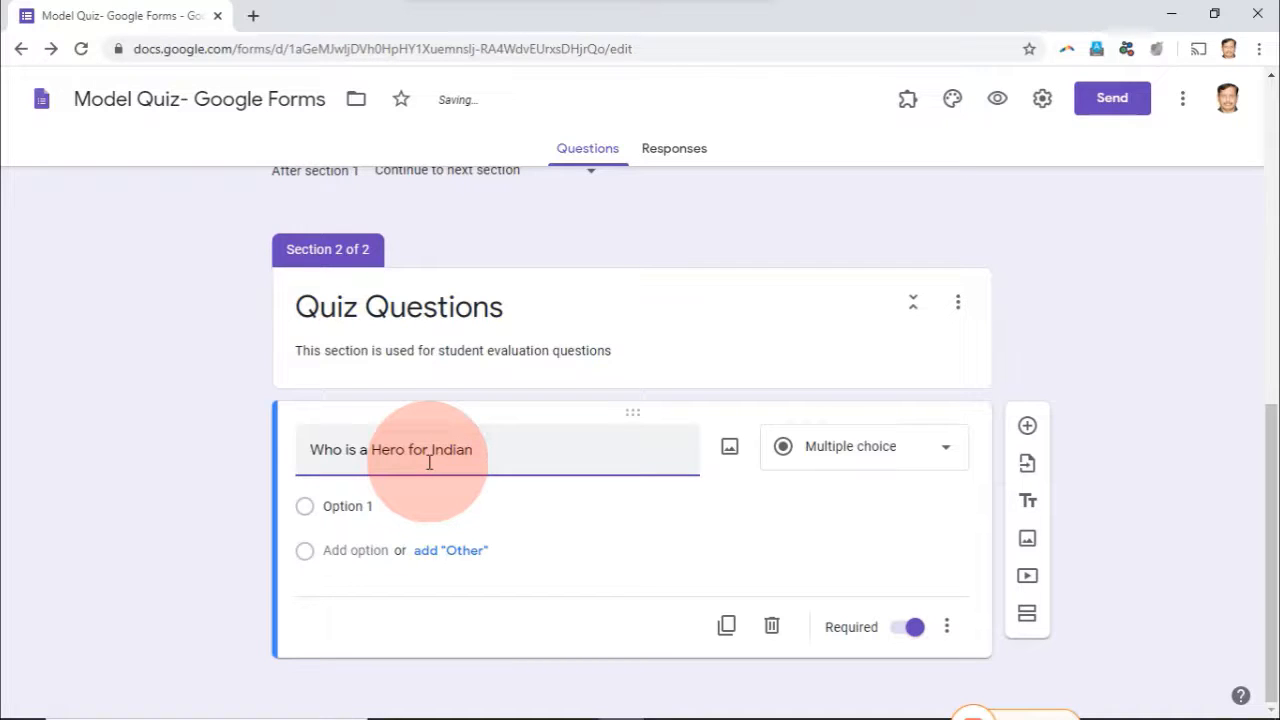
# Enter "Rajeev Gandhi" and "Narendra Modi" as the first two options of the hero question
pyautogui.click(356, 508)
pyautogui.write('Rajeev')
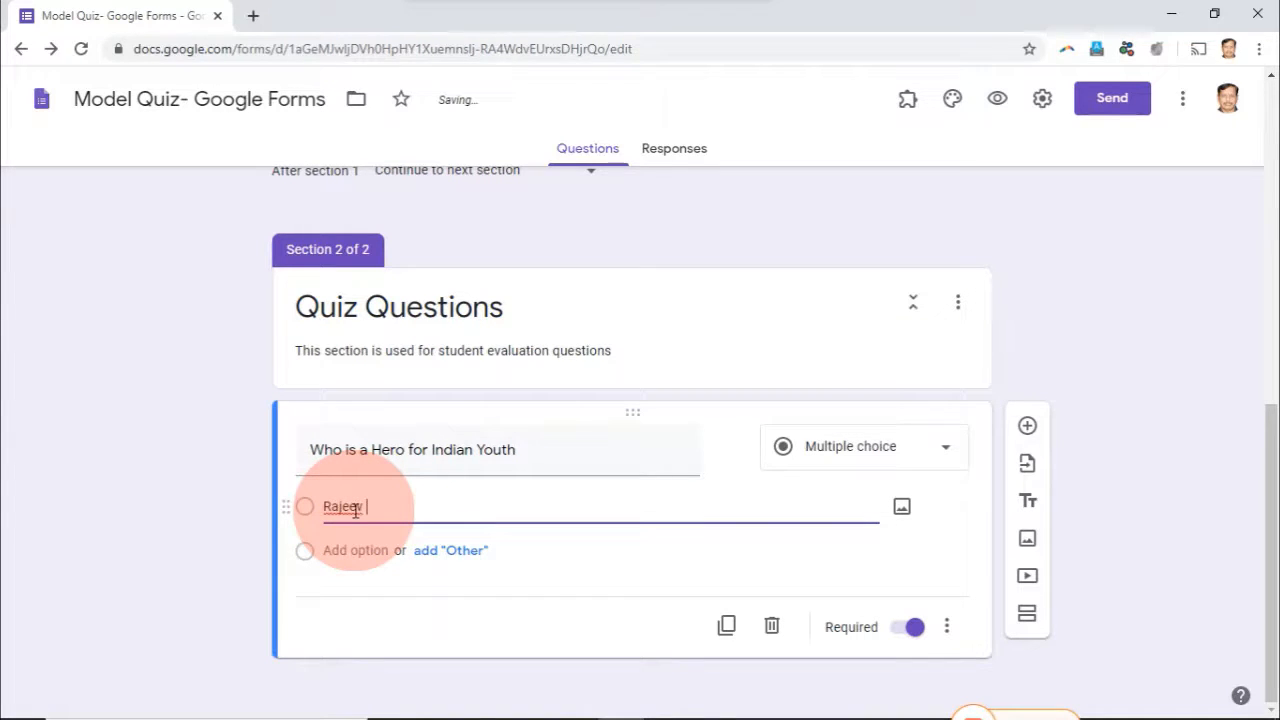
pyautogui.write(' Gandhi')
pyautogui.click(335, 553)
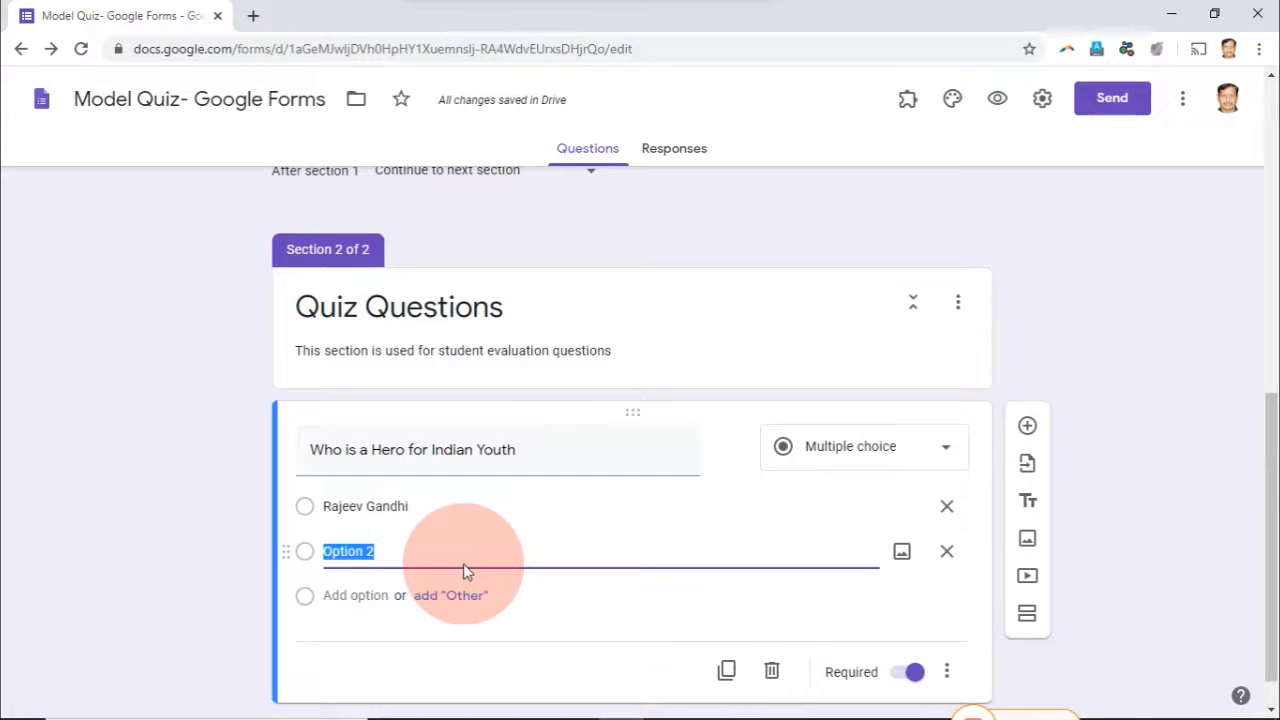
pyautogui.write('Na')
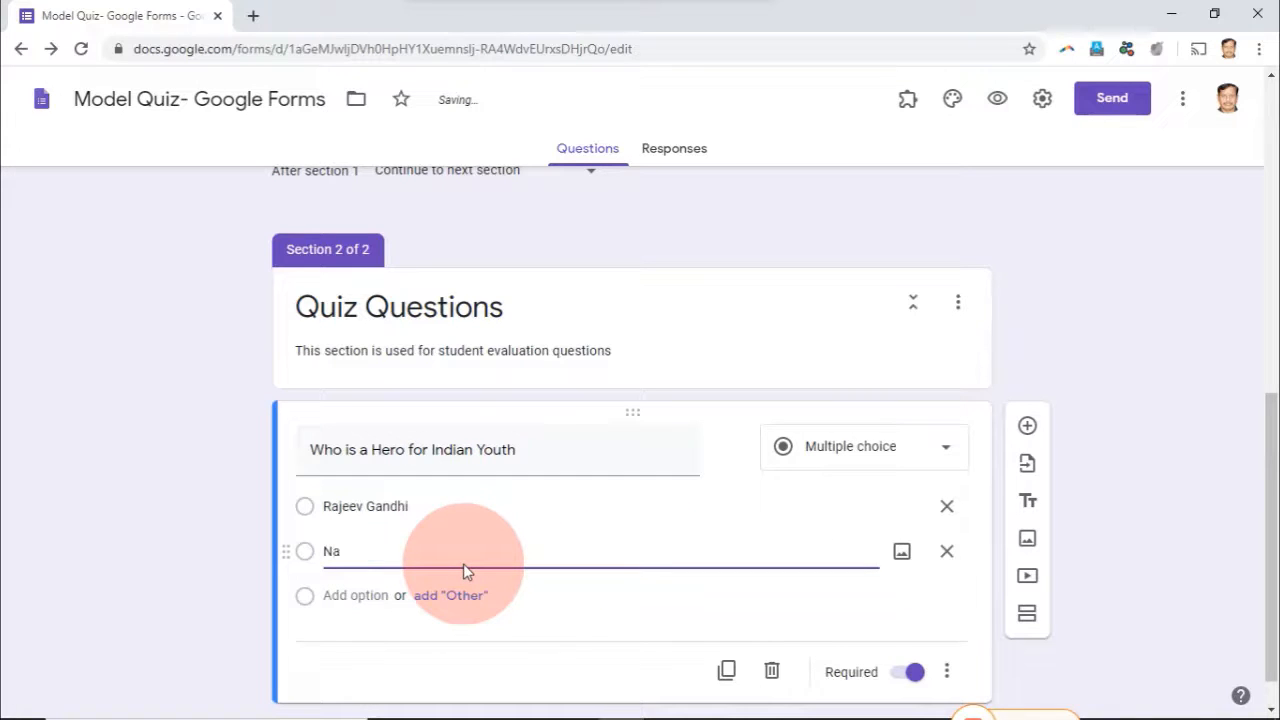
pyautogui.write('rendra Modi')
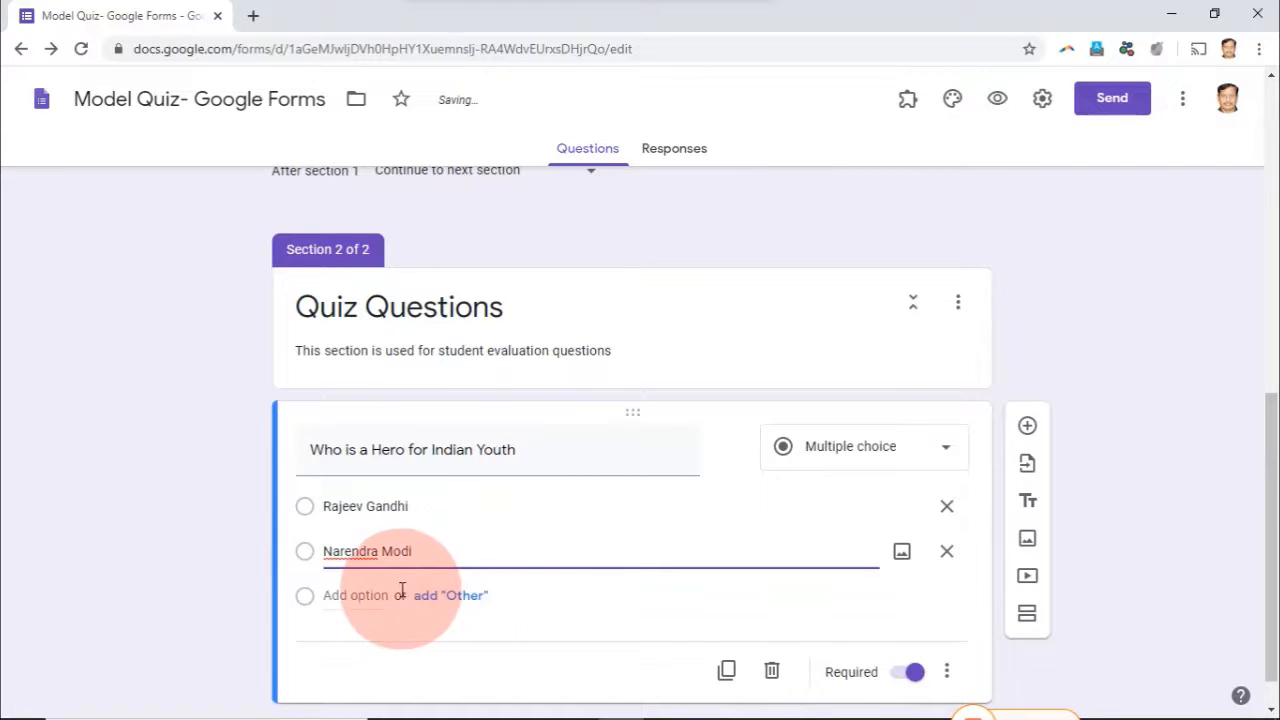
# Add "Swamy Vivekananda" and "Jawarhar Lal Nehru" as the third and fourth options of the hero question
pyautogui.click(401, 591)
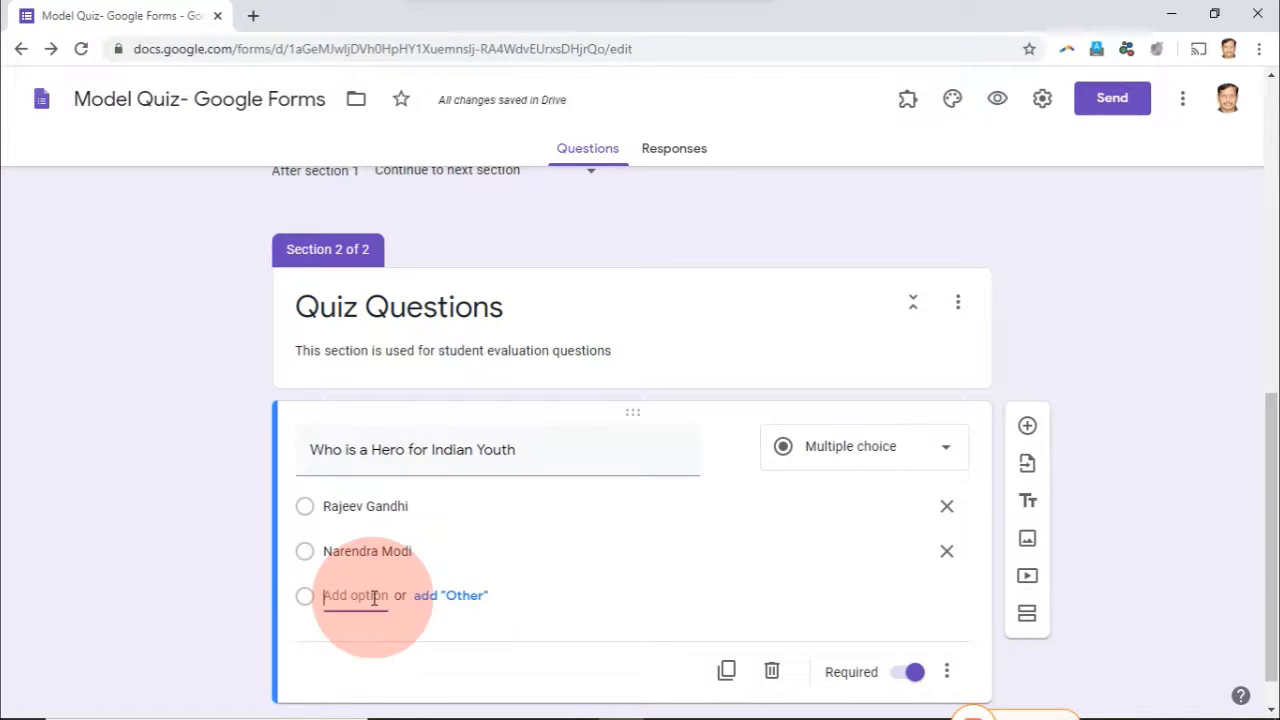
pyautogui.write('Swamy Viv')
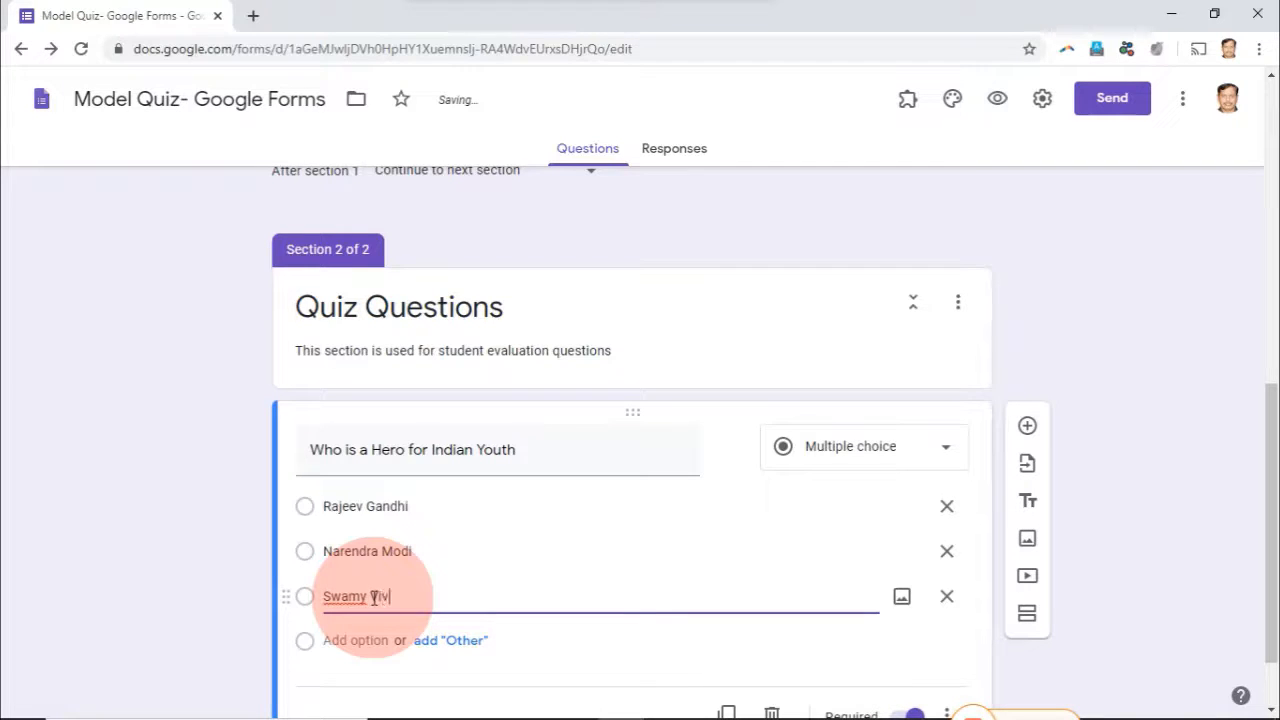
pyautogui.write('ekananda')
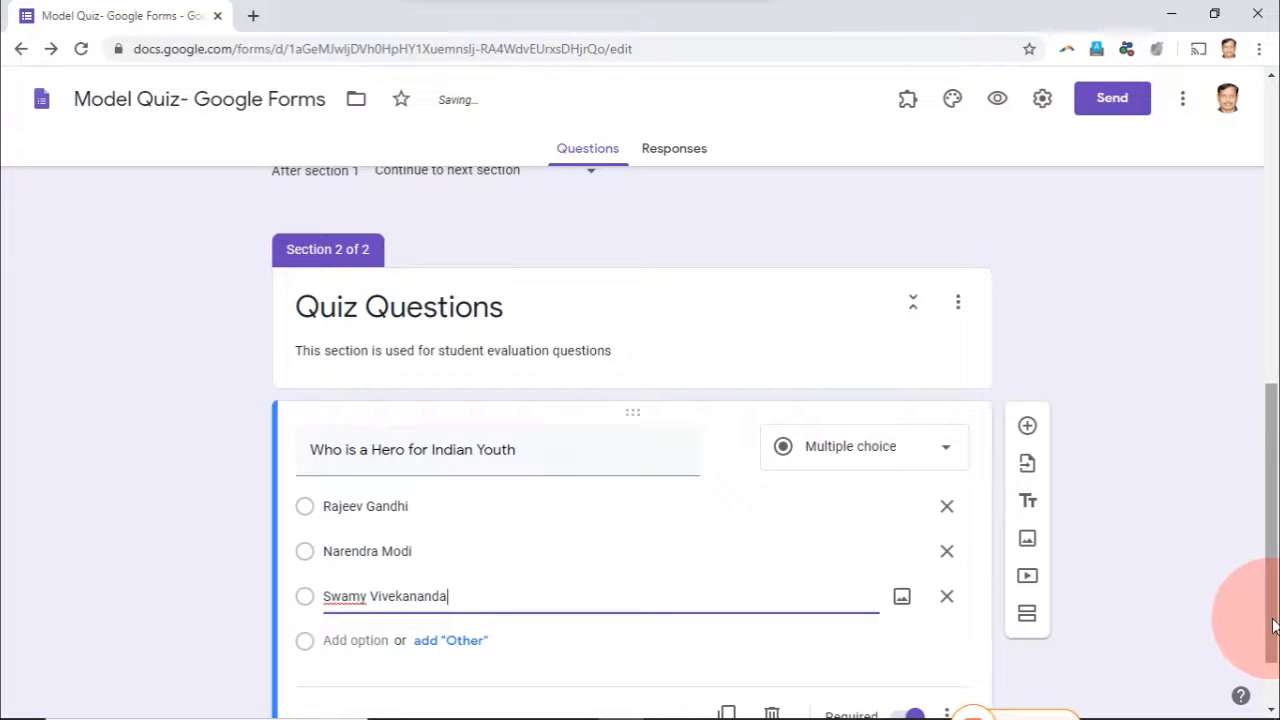
pyautogui.scroll(-1, 1265, 620)
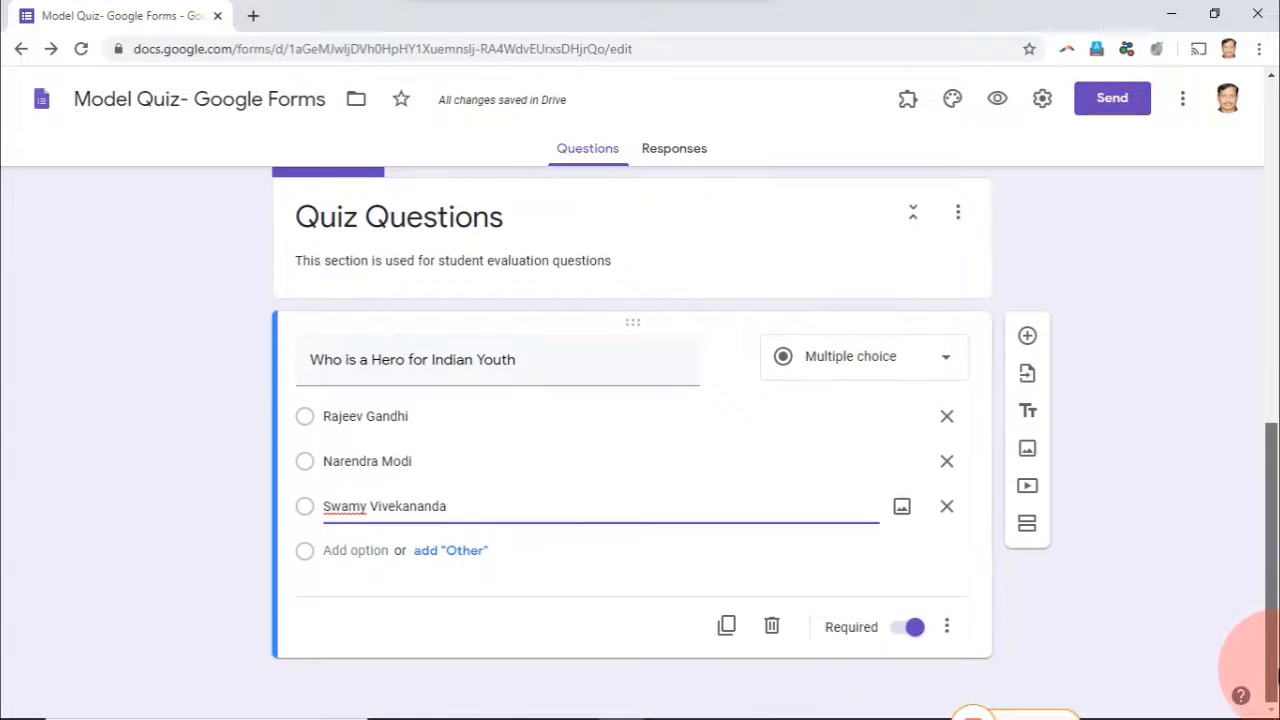
pyautogui.click(369, 552)
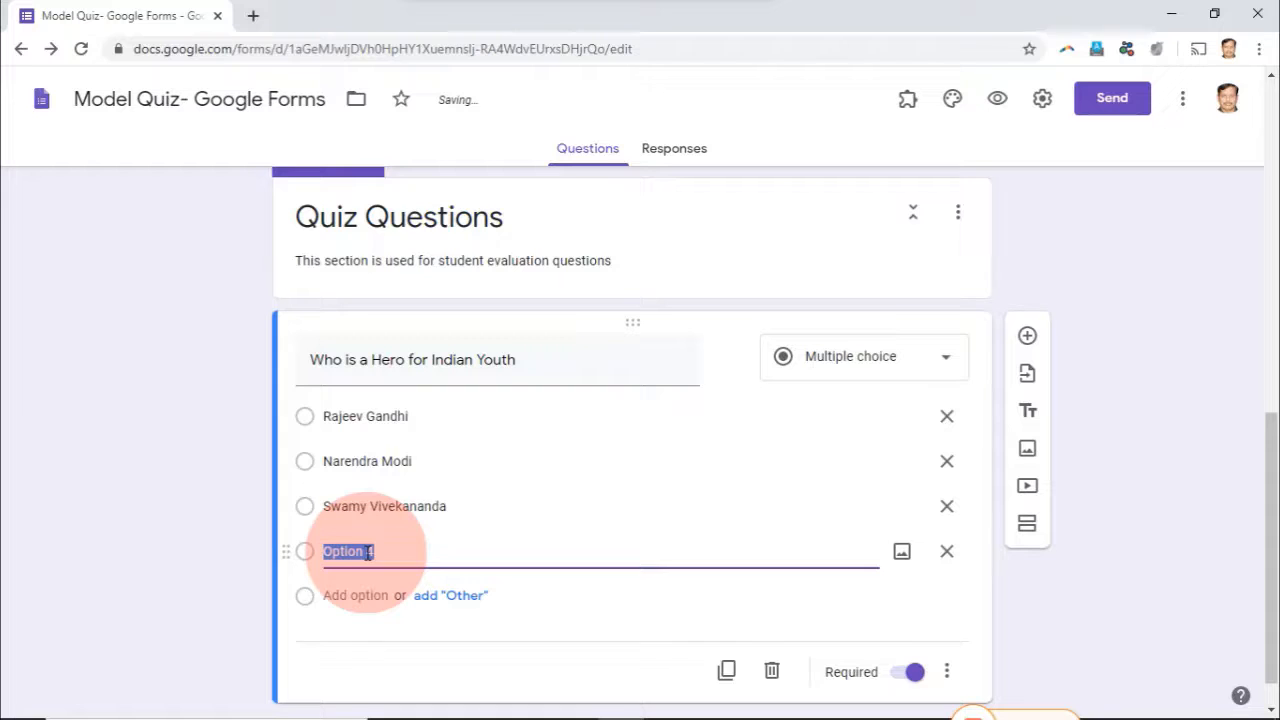
pyautogui.write('Jawarhar')
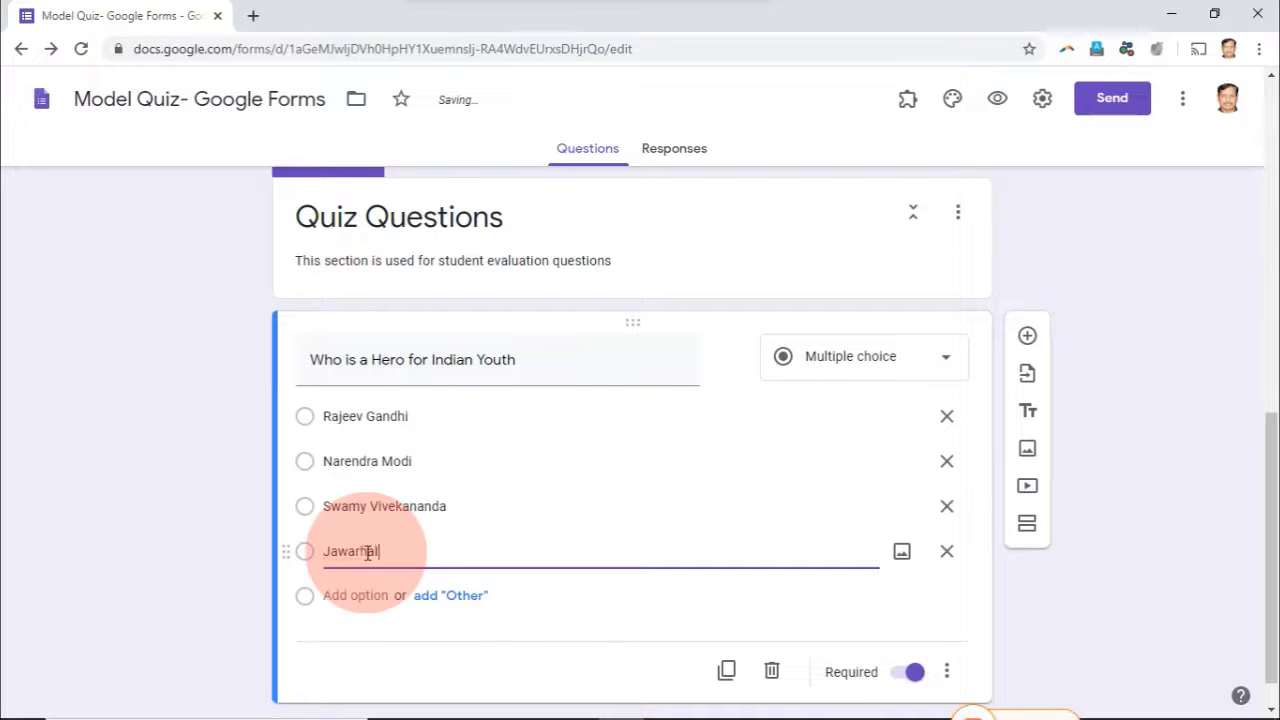
pyautogui.write(' Lal Nehr')
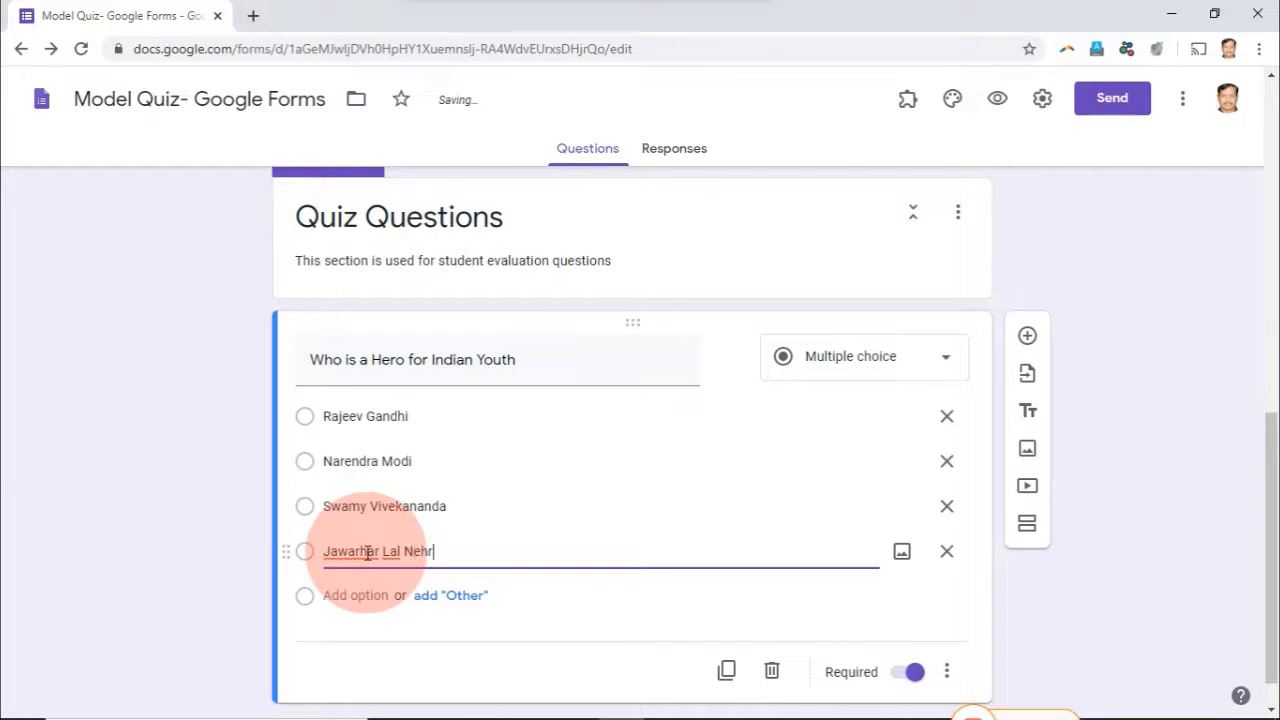
pyautogui.write('u')
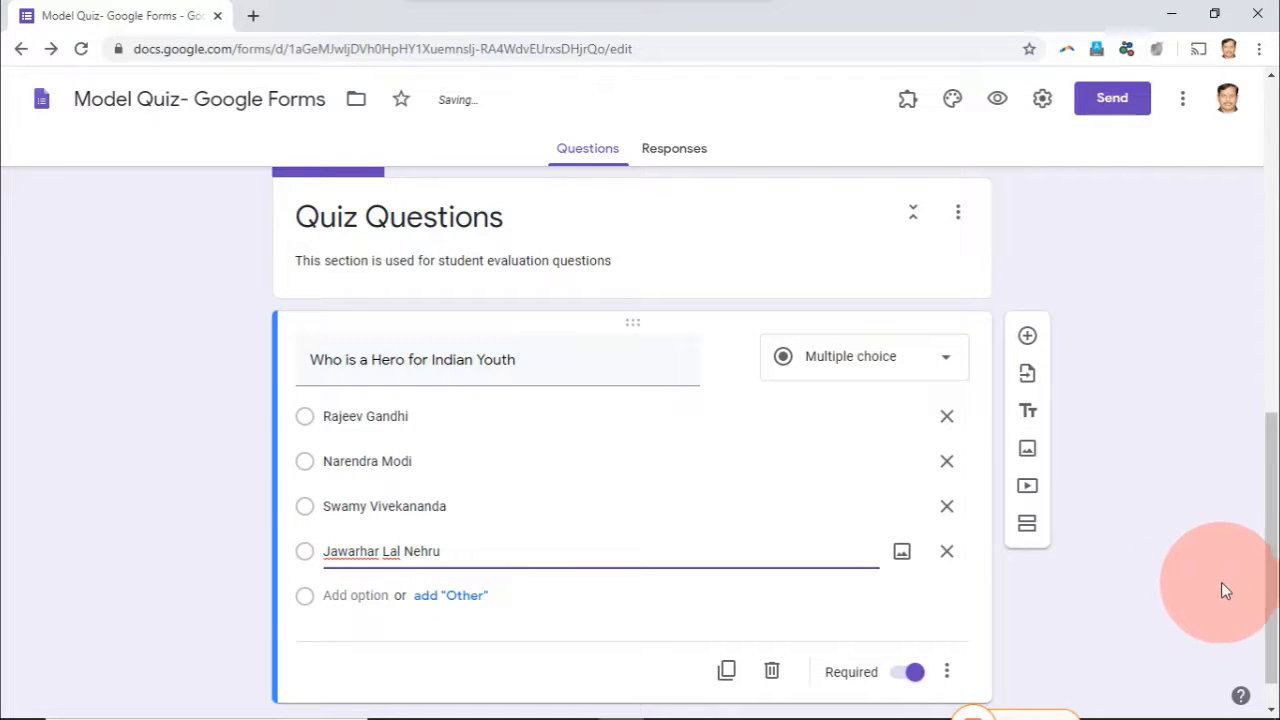
# Add a question mark to the end of the question title "Who is a Hero for Indian Youth"
pyautogui.moveTo(1272, 576); pyautogui.dragTo(1272, 632)
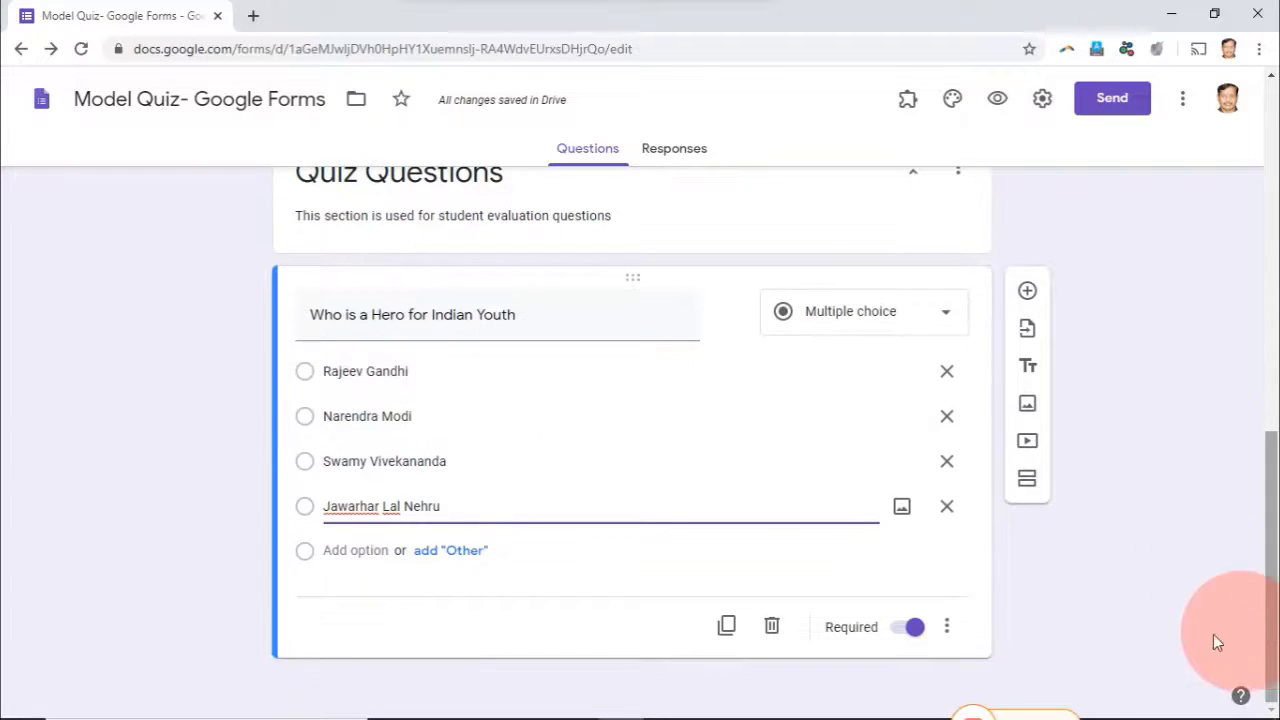
pyautogui.tripleClick(518, 317)
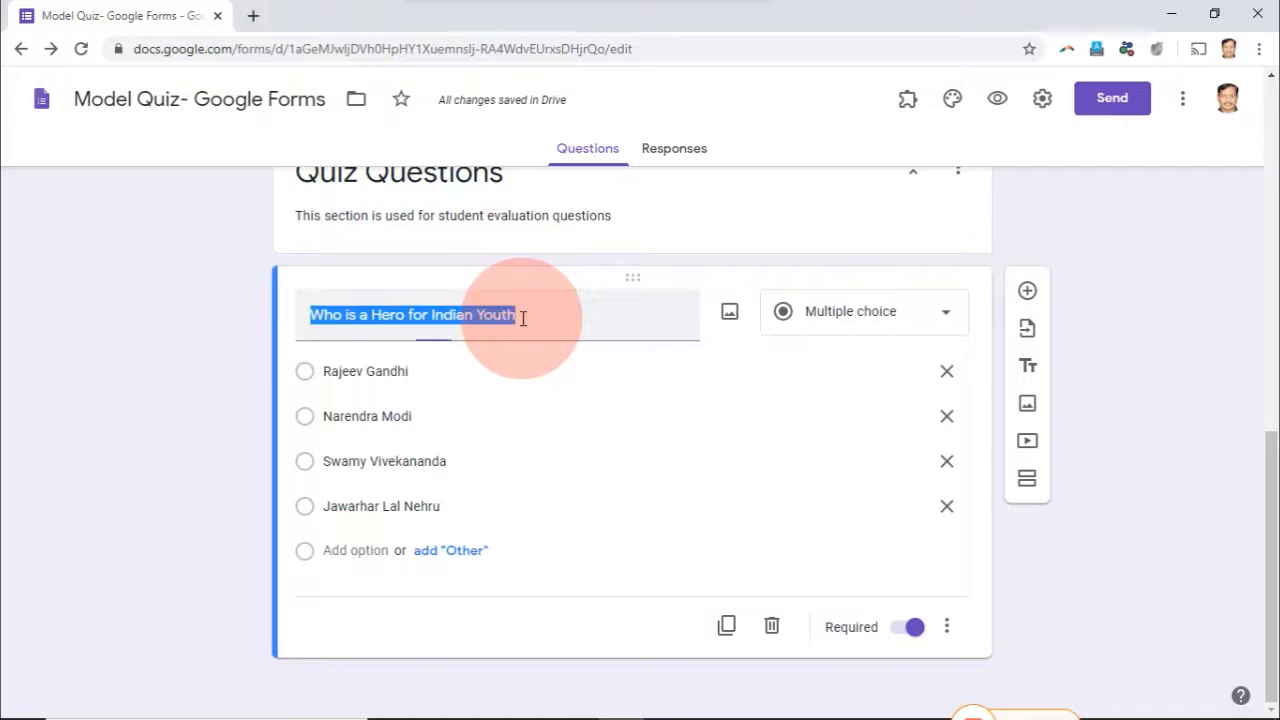
pyautogui.click(521, 318)
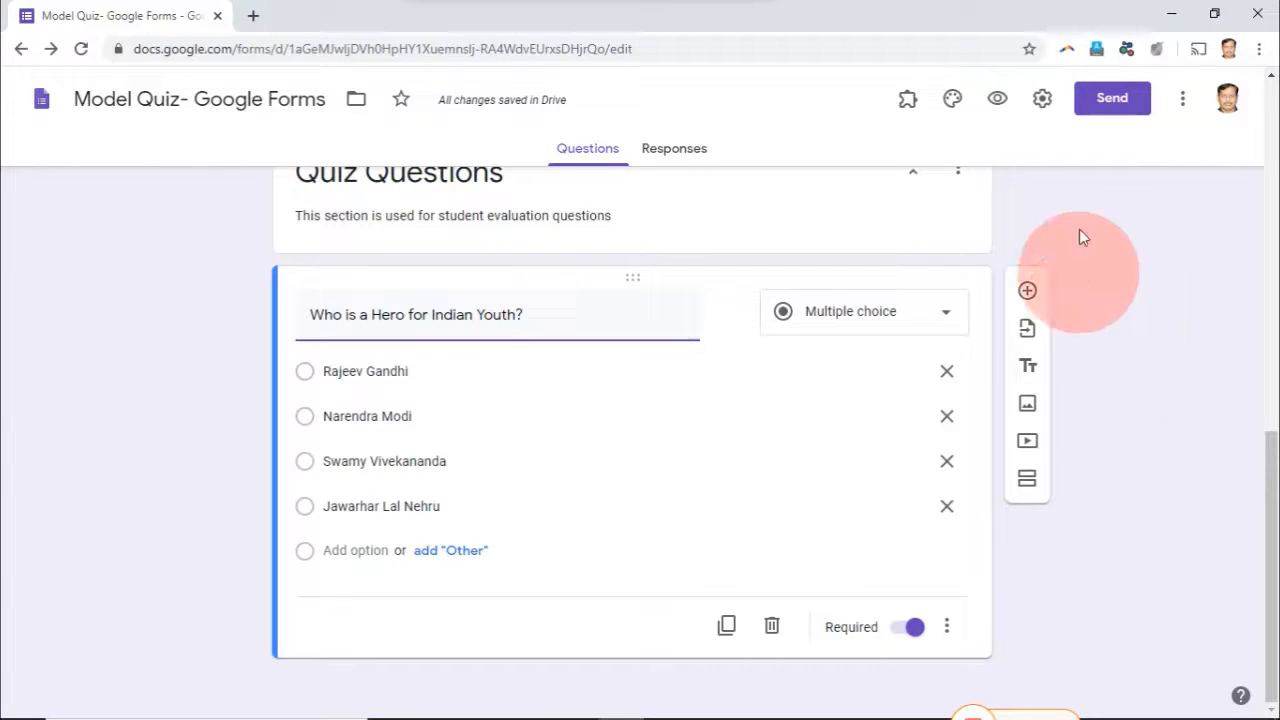
# In the form's general settings, enable collecting email addresses and limit respondents to 1 response
pyautogui.click(1040, 104)
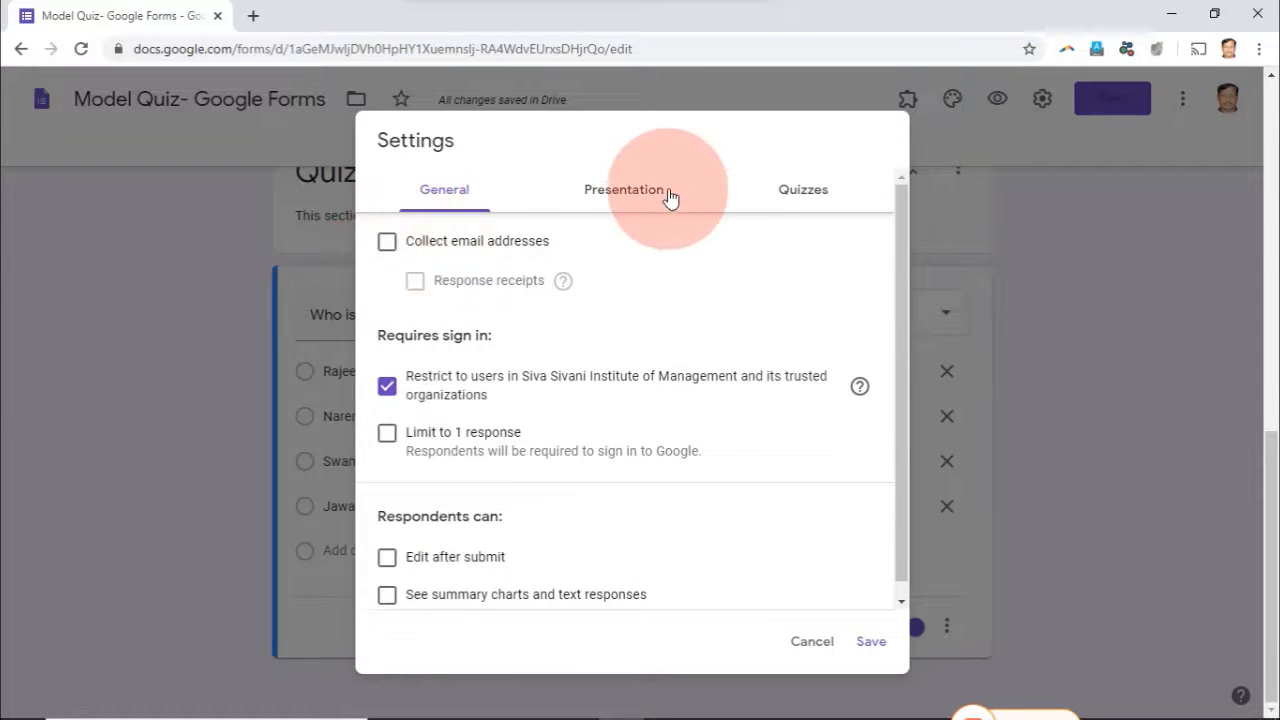
pyautogui.click(387, 244)
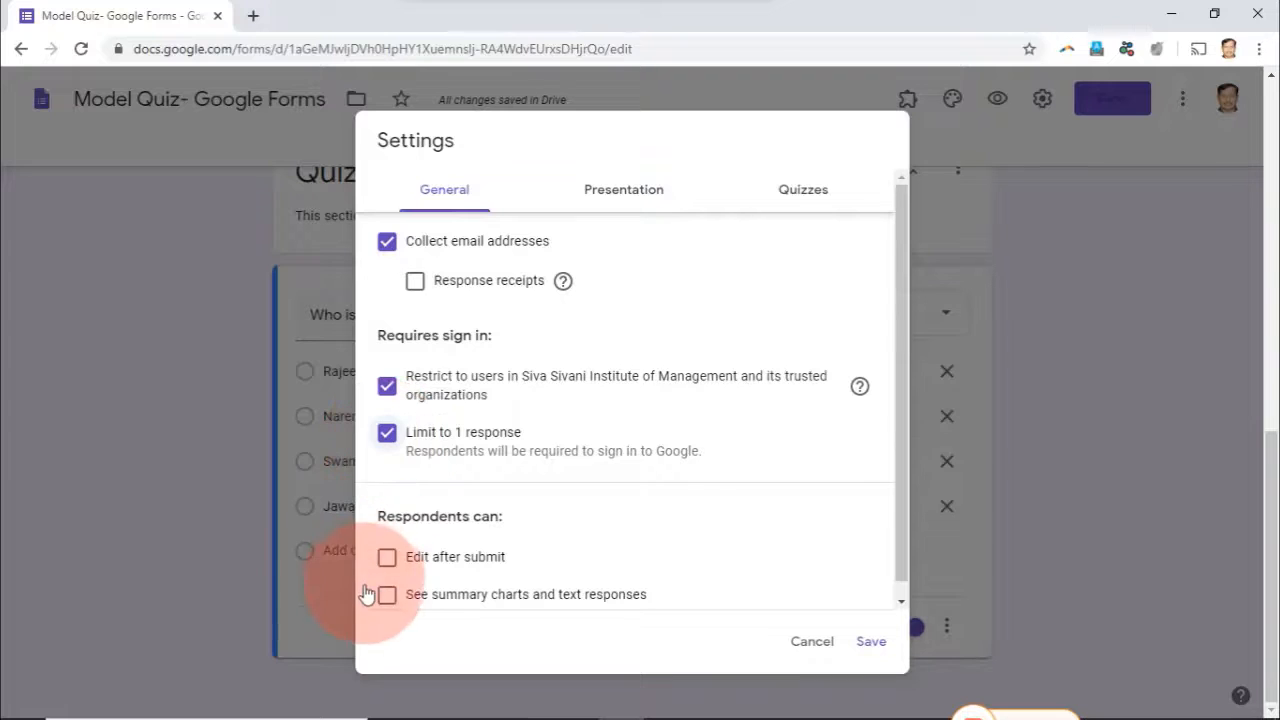
pyautogui.click(901, 602)
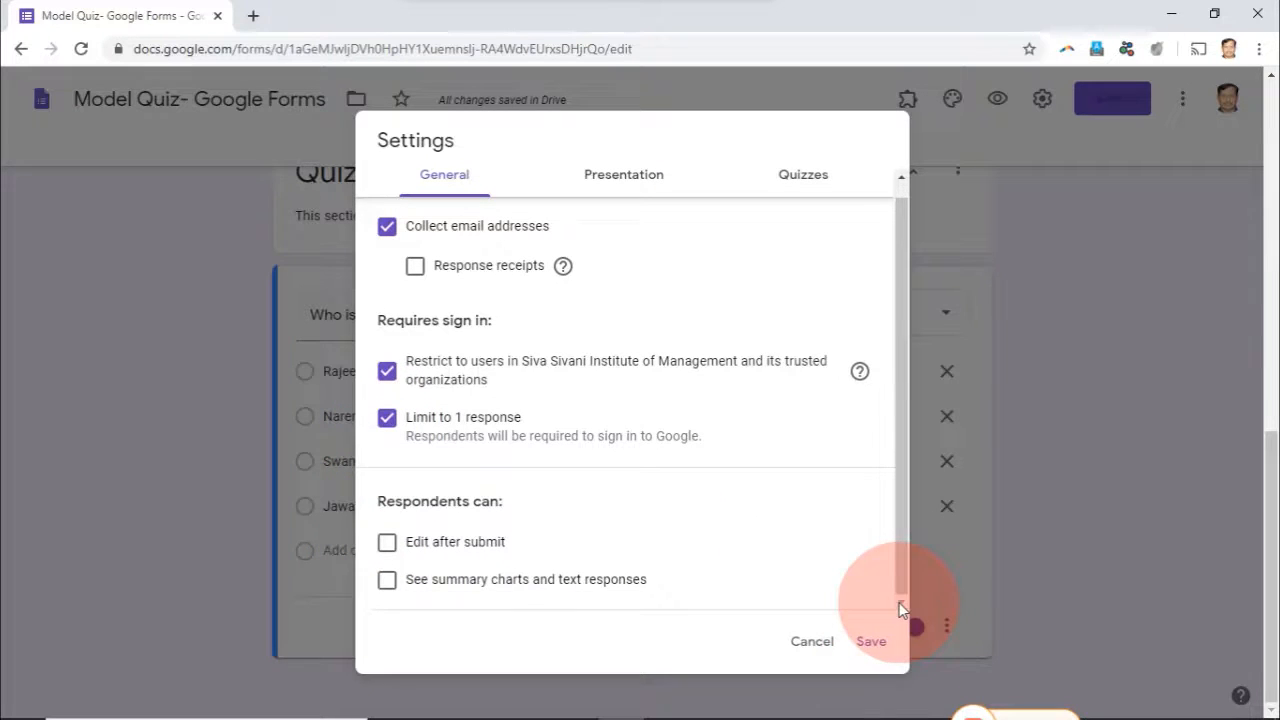
# Enable shuffled question order and set the confirmation message to "Congratulations - Your quiz is submitted" in the presentation settings
pyautogui.click(624, 177)
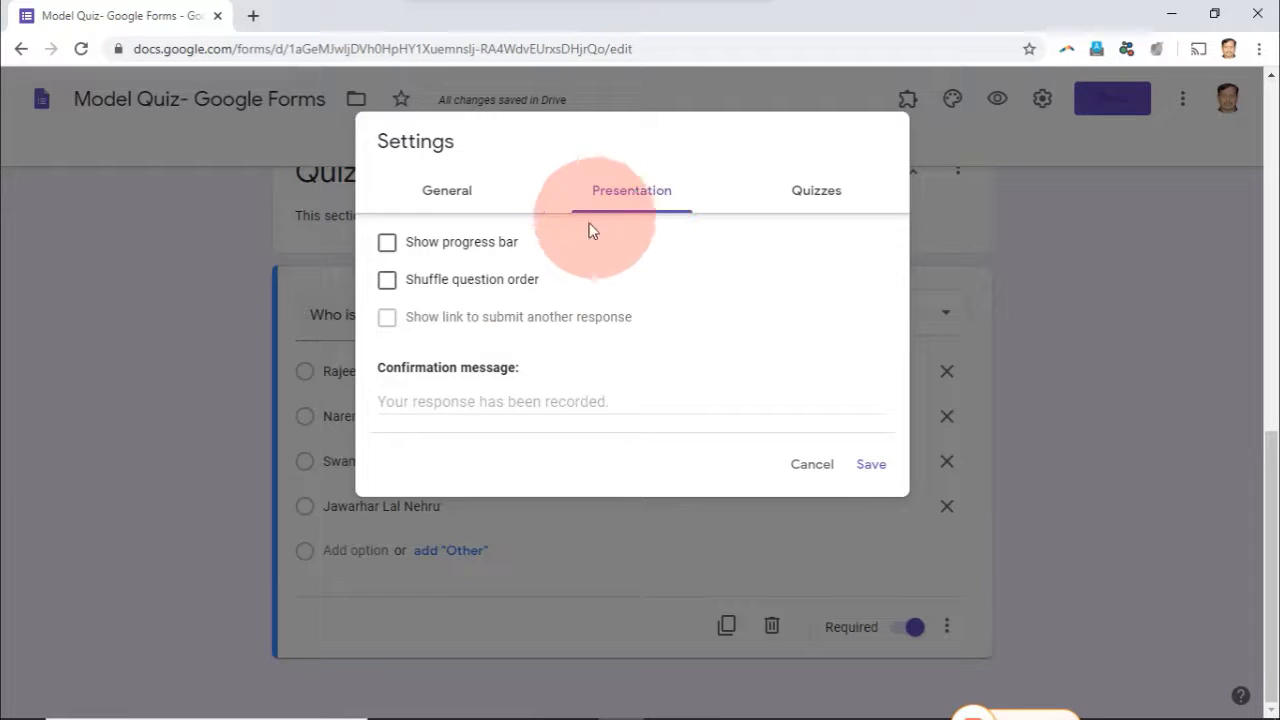
pyautogui.click(388, 282)
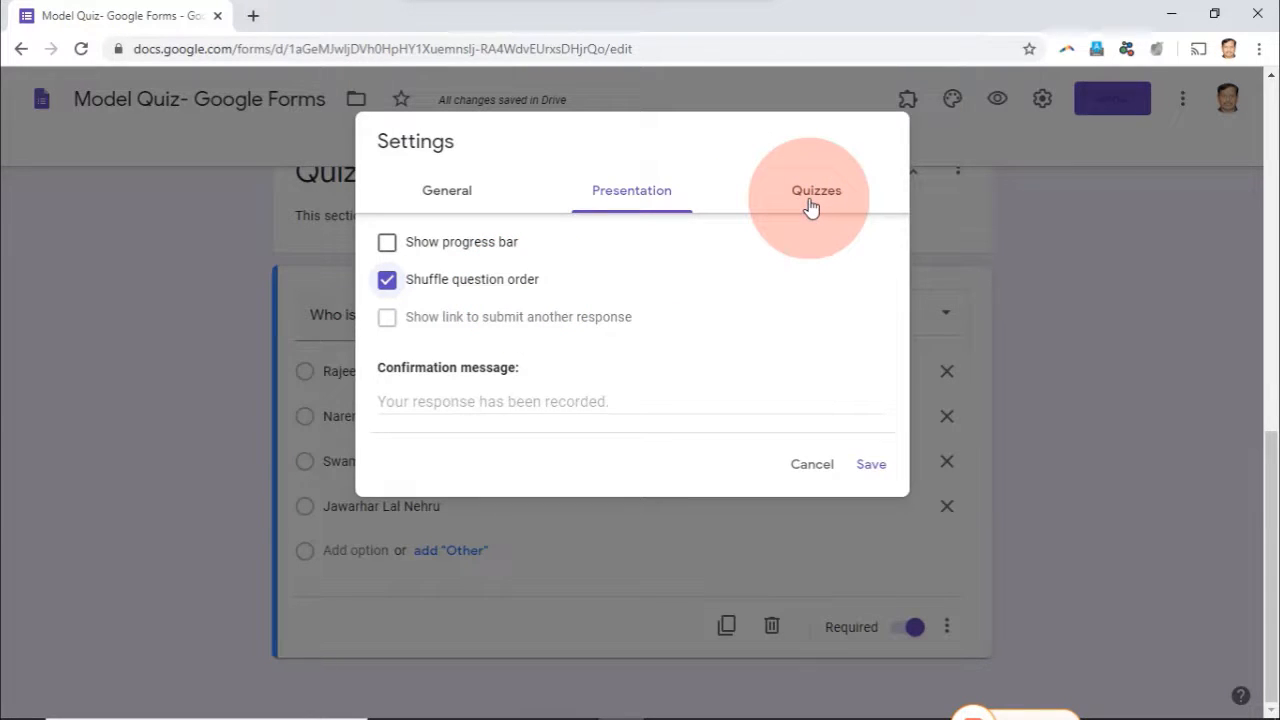
pyautogui.click(624, 400)
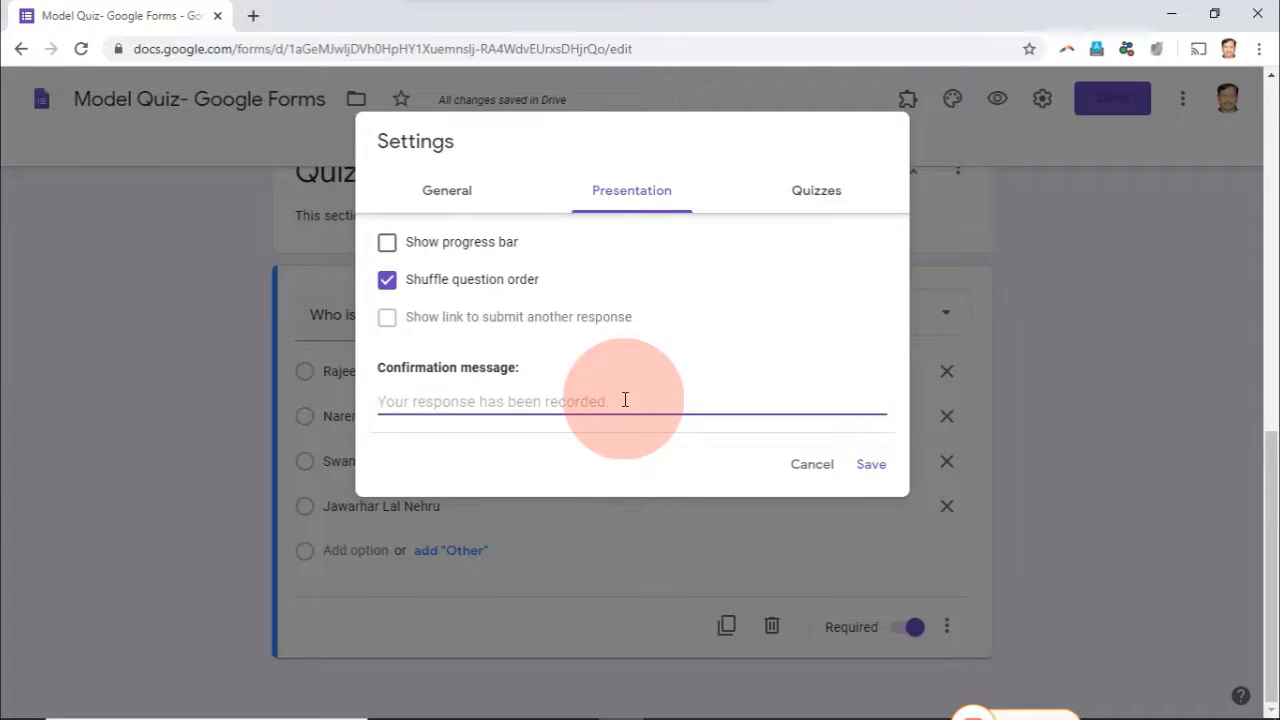
pyautogui.write('Congratulations - Your quiz is submitted')
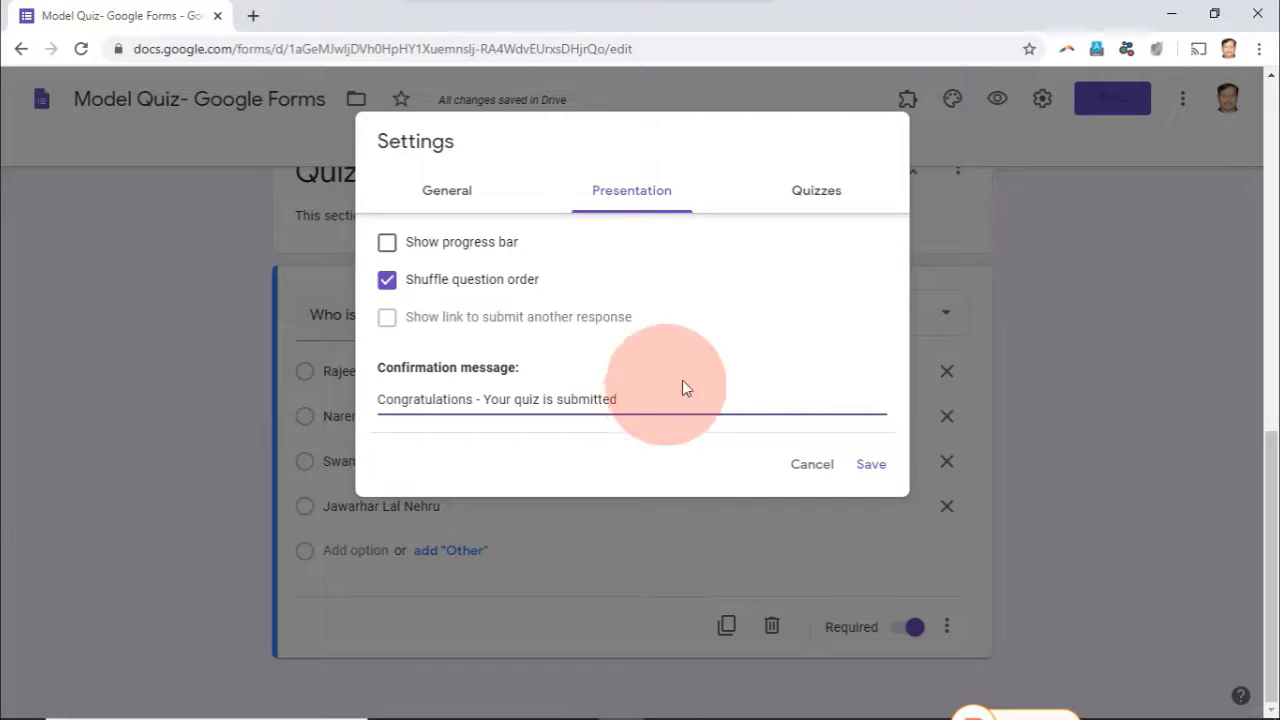
# Make the form a quiz with missed questions hidden from respondents, and save the settings
pyautogui.click(818, 200)
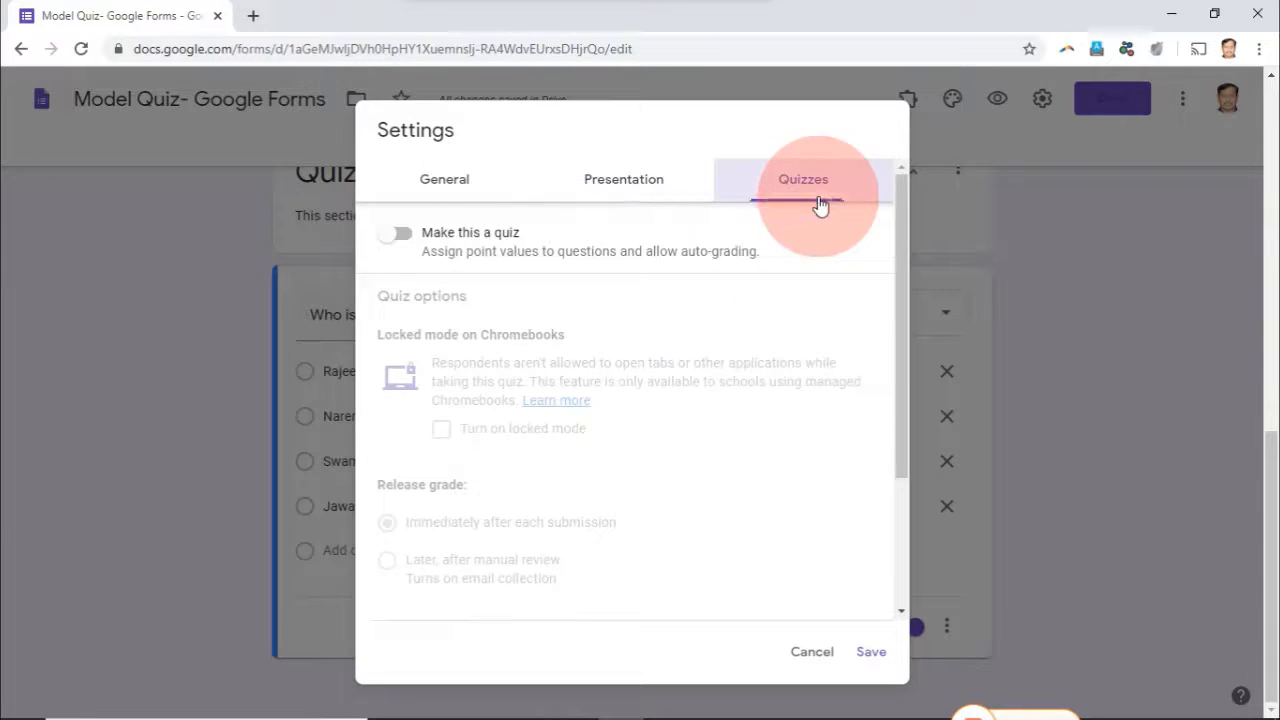
pyautogui.click(400, 236)
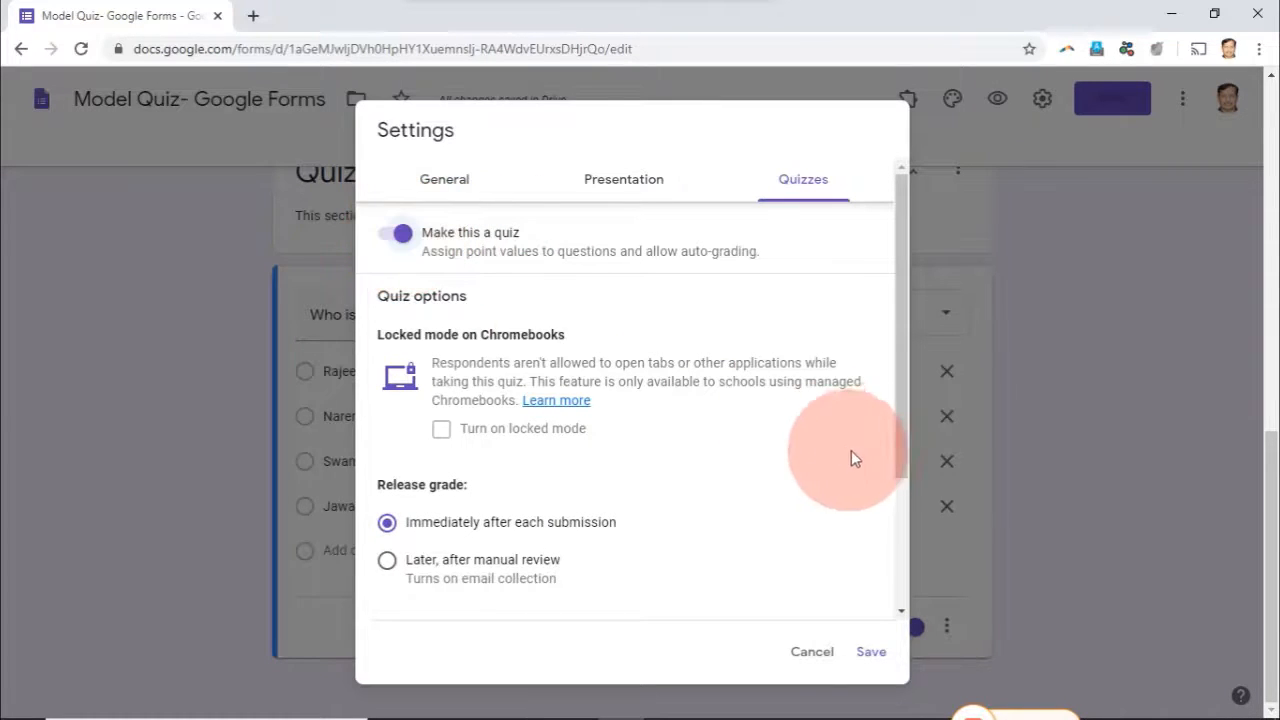
pyautogui.moveTo(900, 457); pyautogui.dragTo(918, 598)
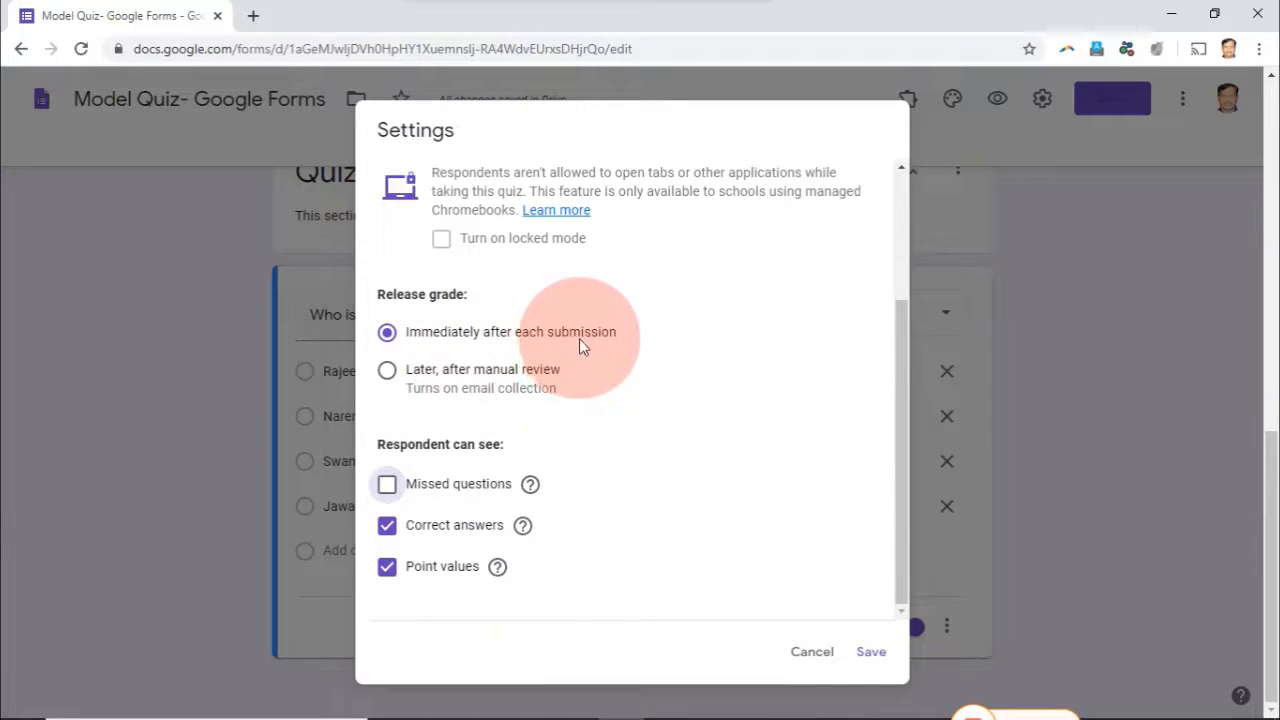
pyautogui.click(876, 652)
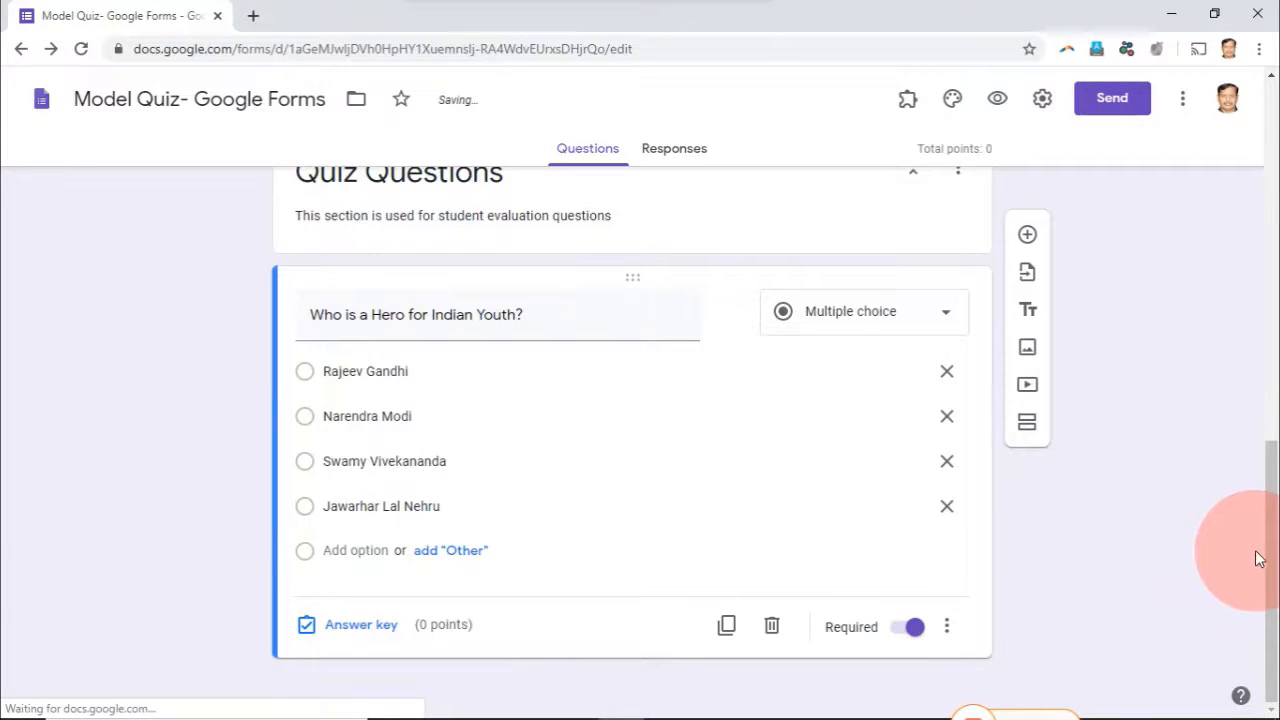
# Set the hero question's answer key to "Swamy Vivekananda" for 1 point and turn on shuffled option order
pyautogui.click(378, 632)
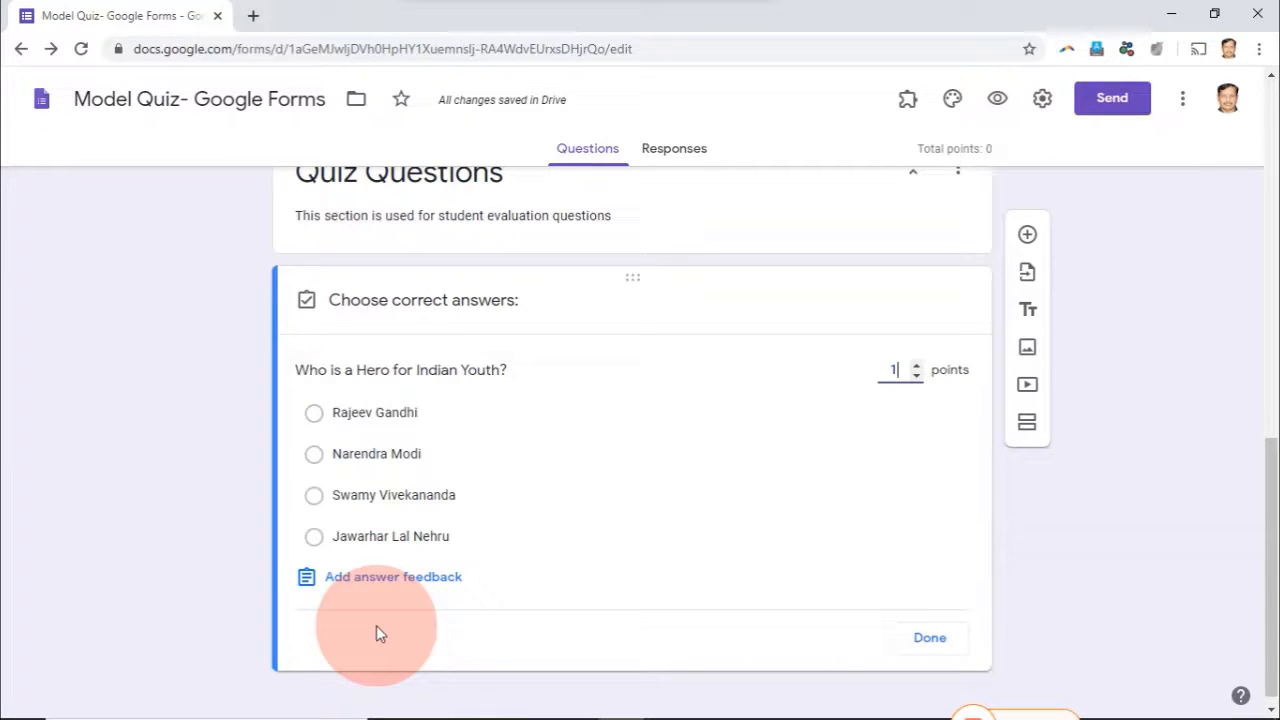
pyautogui.click(313, 497)
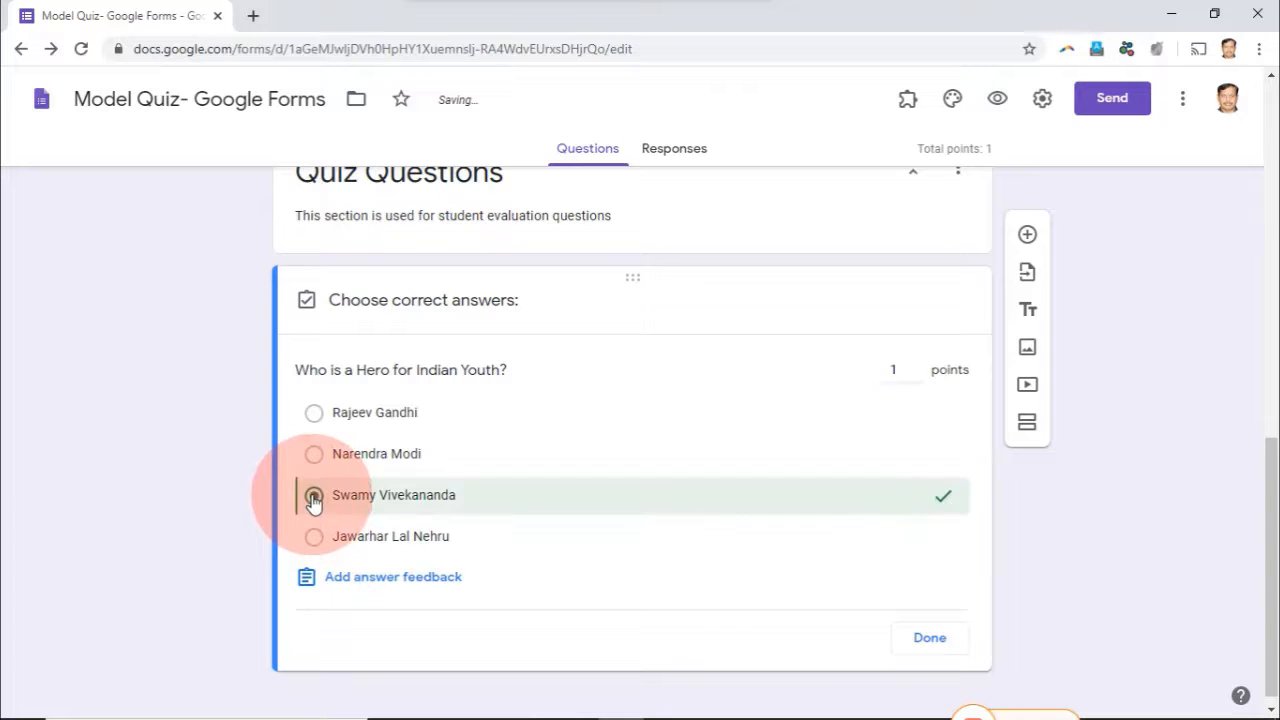
pyautogui.click(923, 644)
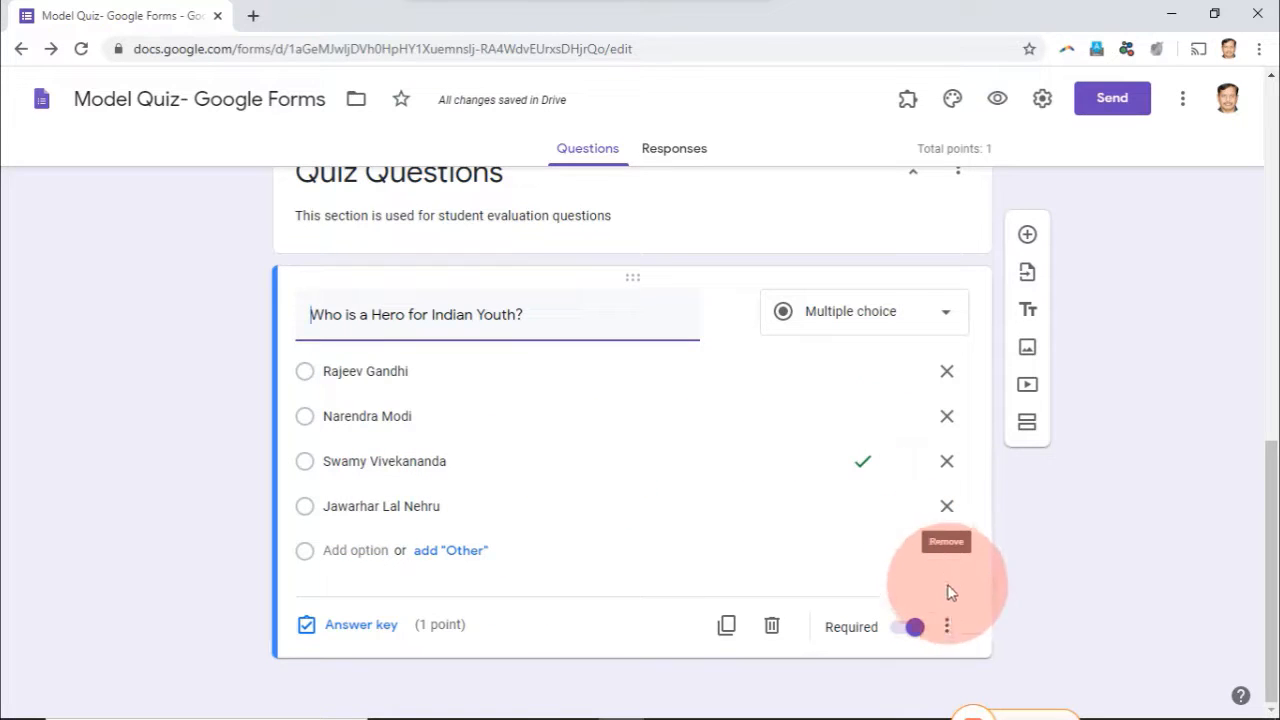
pyautogui.click(946, 630)
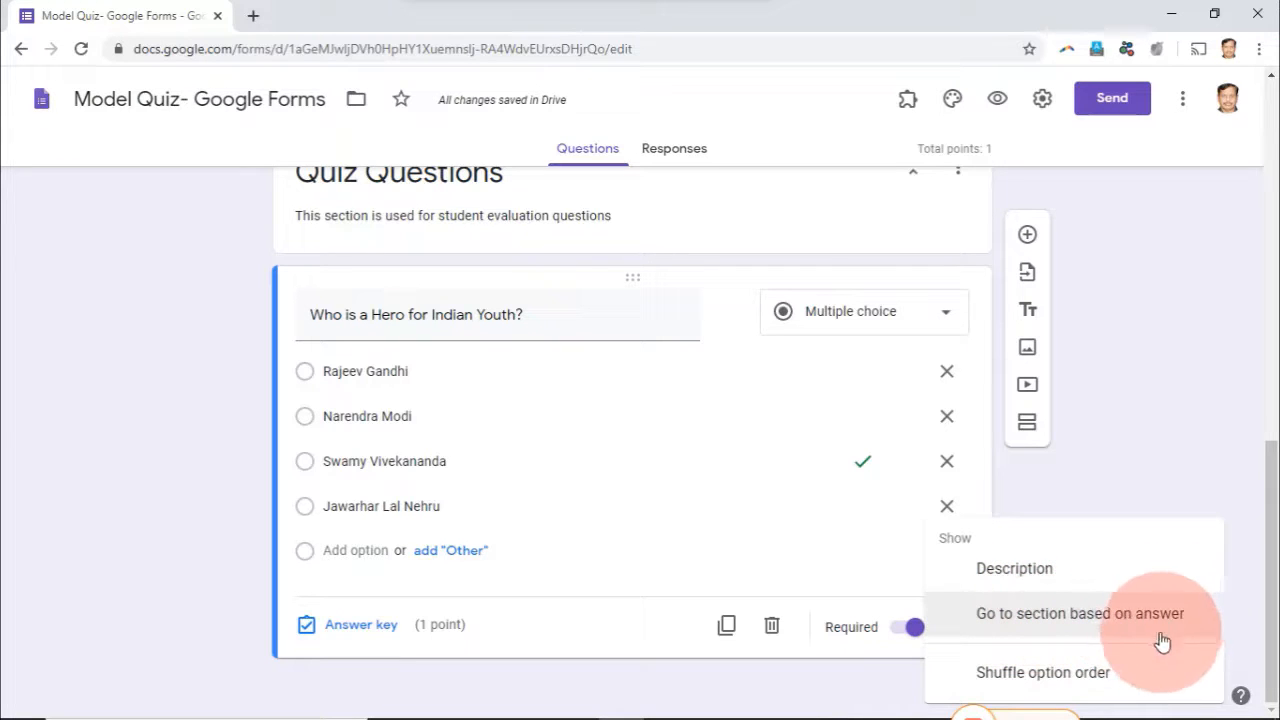
pyautogui.click(1080, 680)
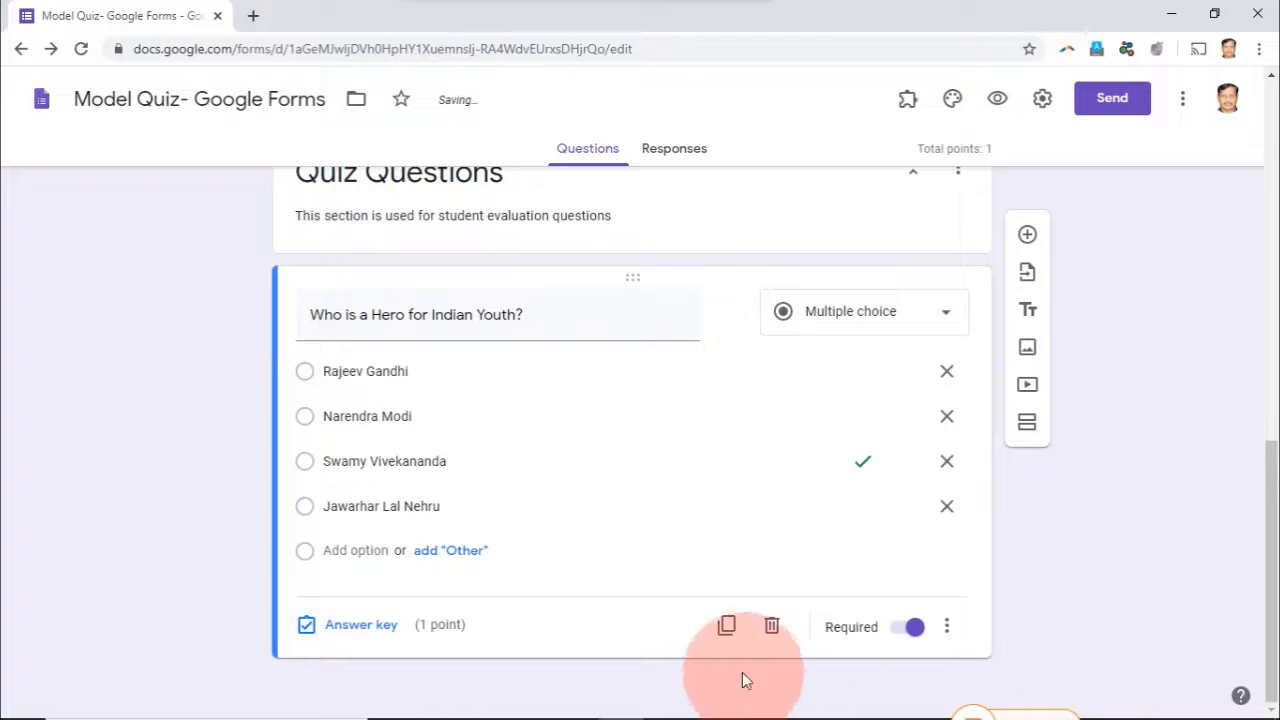
# Duplicate the hero question and retitle the copy "Which is a National bird for India?"
pyautogui.click(726, 627)
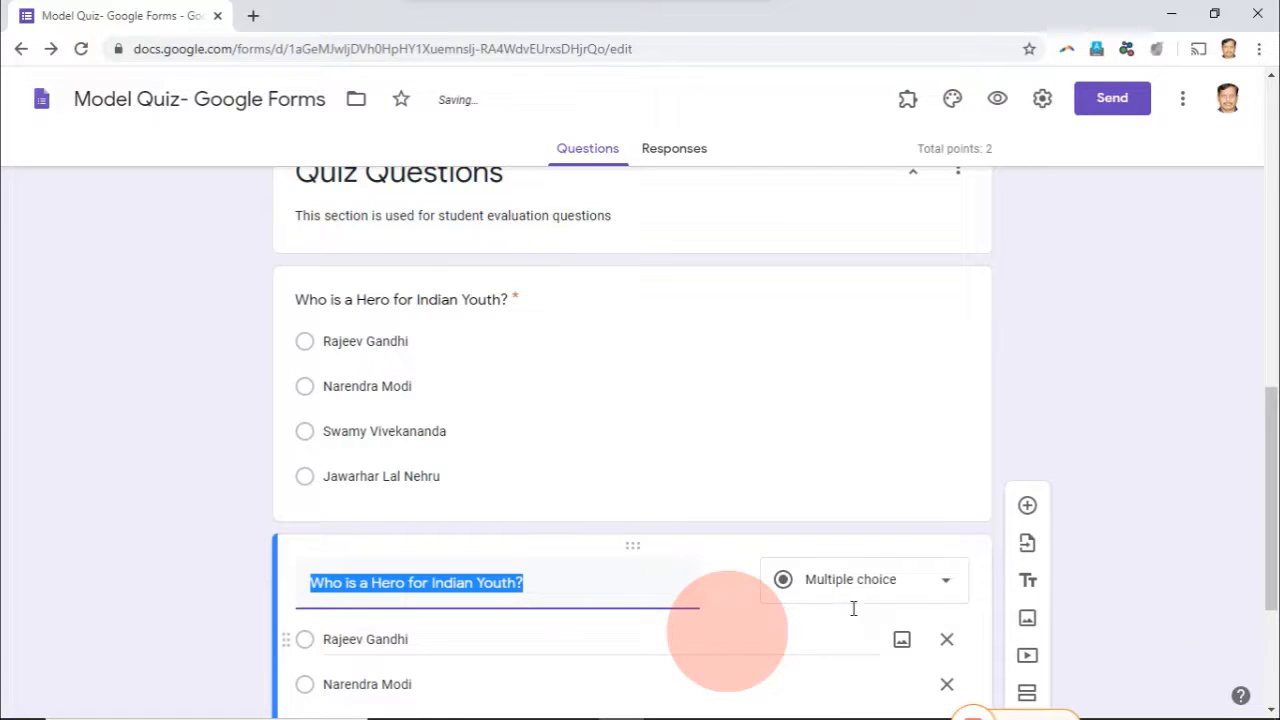
pyautogui.click(1272, 603)
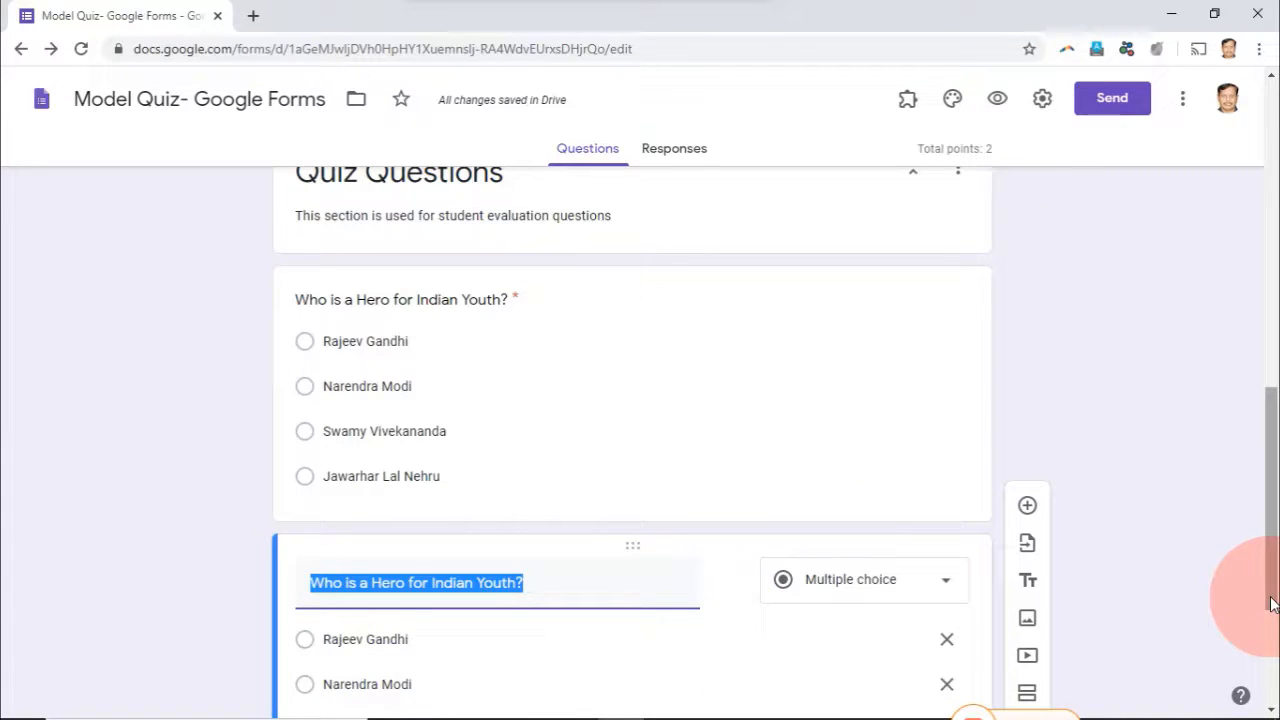
pyautogui.write('Which')
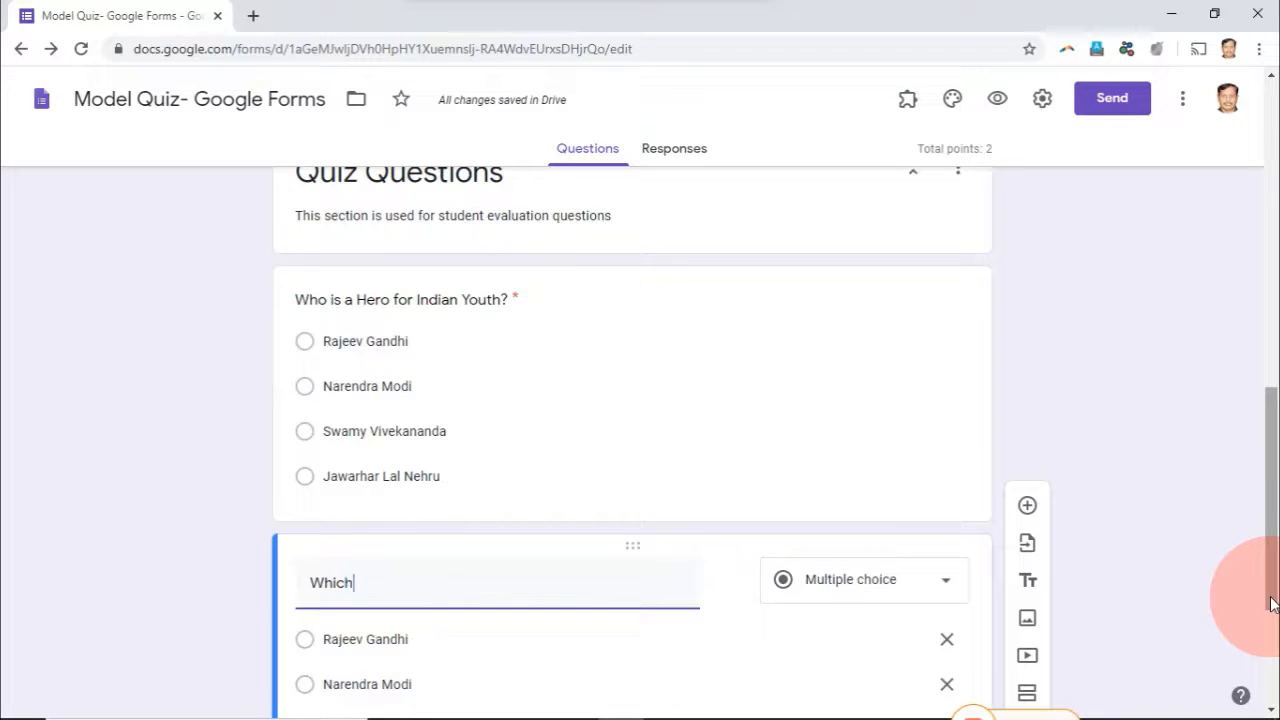
pyautogui.write(' is a ')
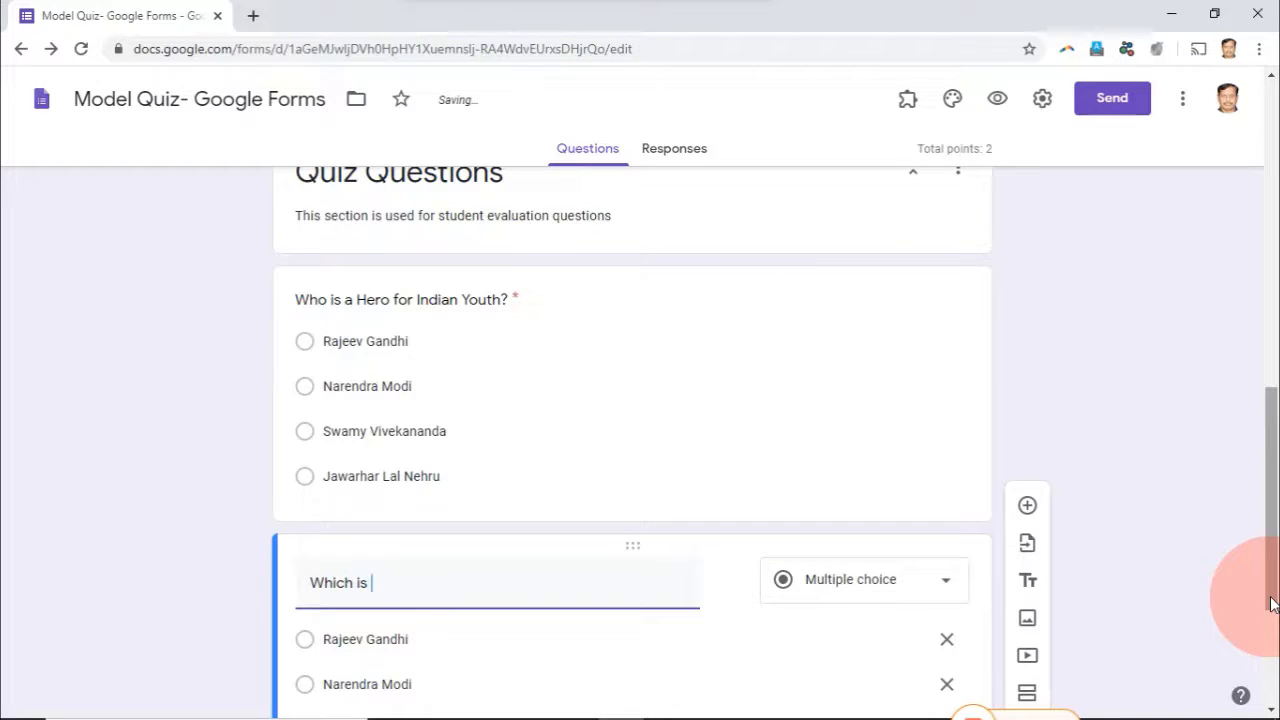
pyautogui.write('National bir')
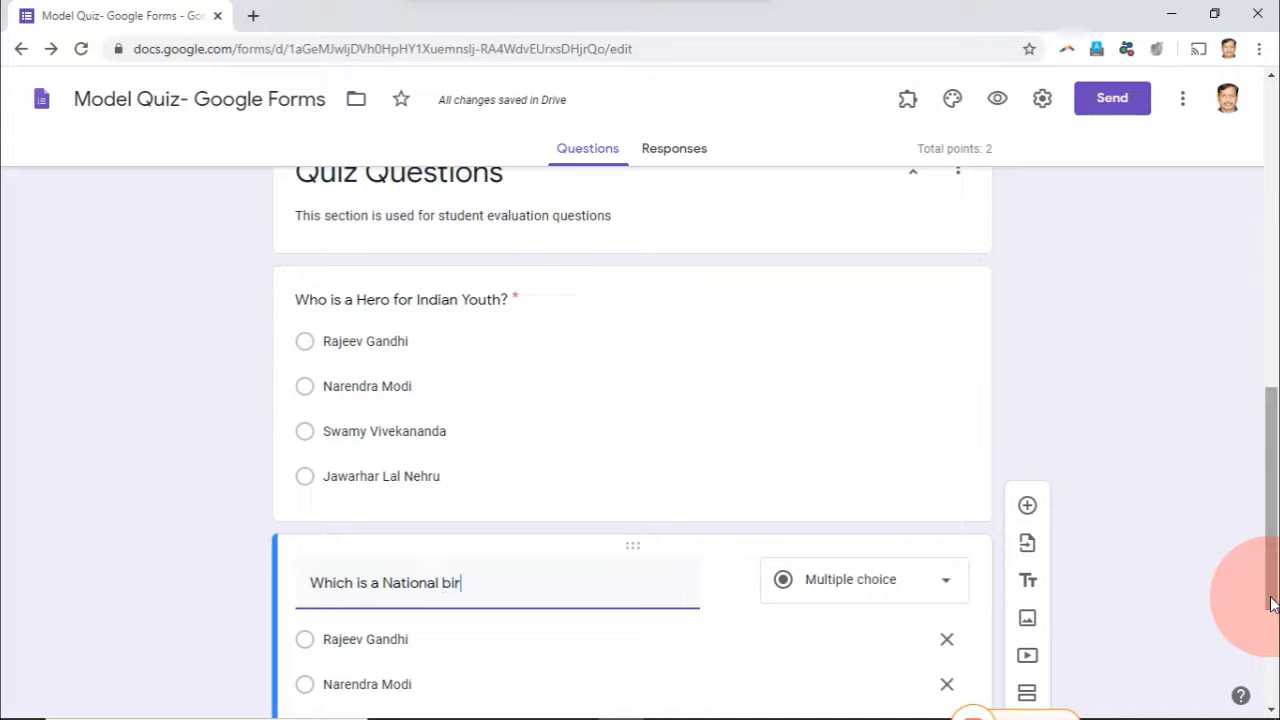
pyautogui.write('d fo')
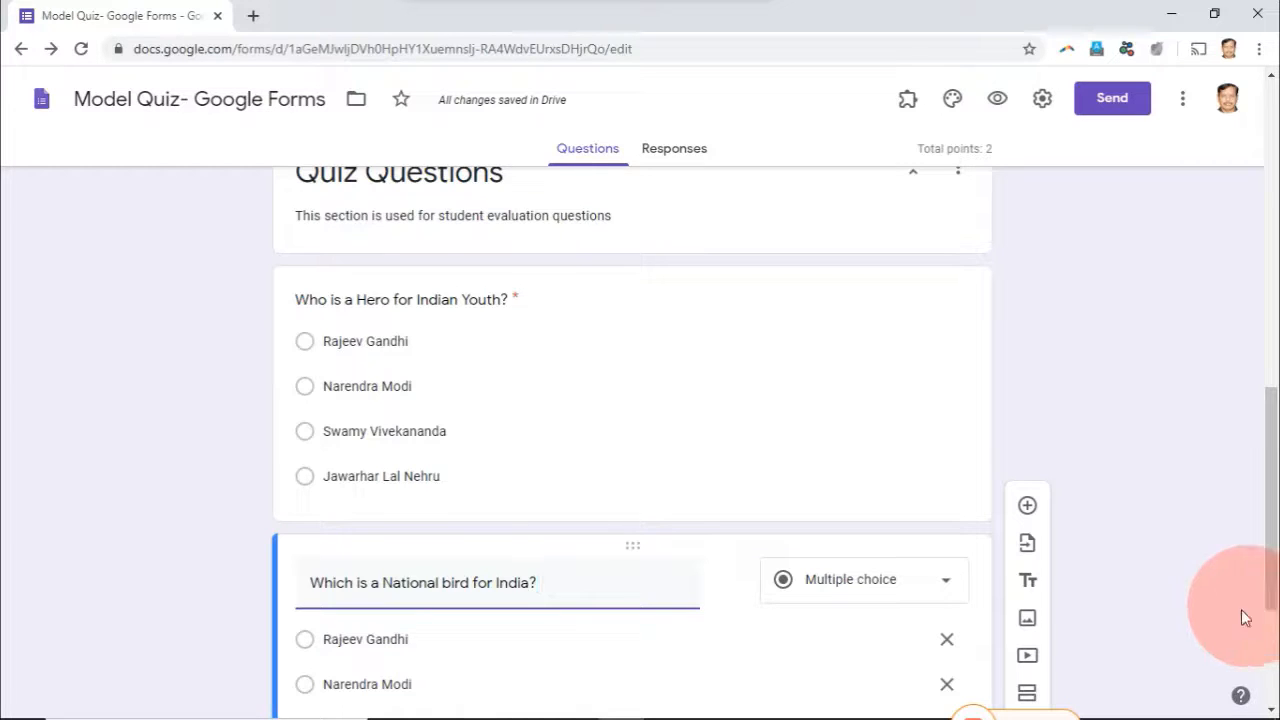
pyautogui.click(471, 584)
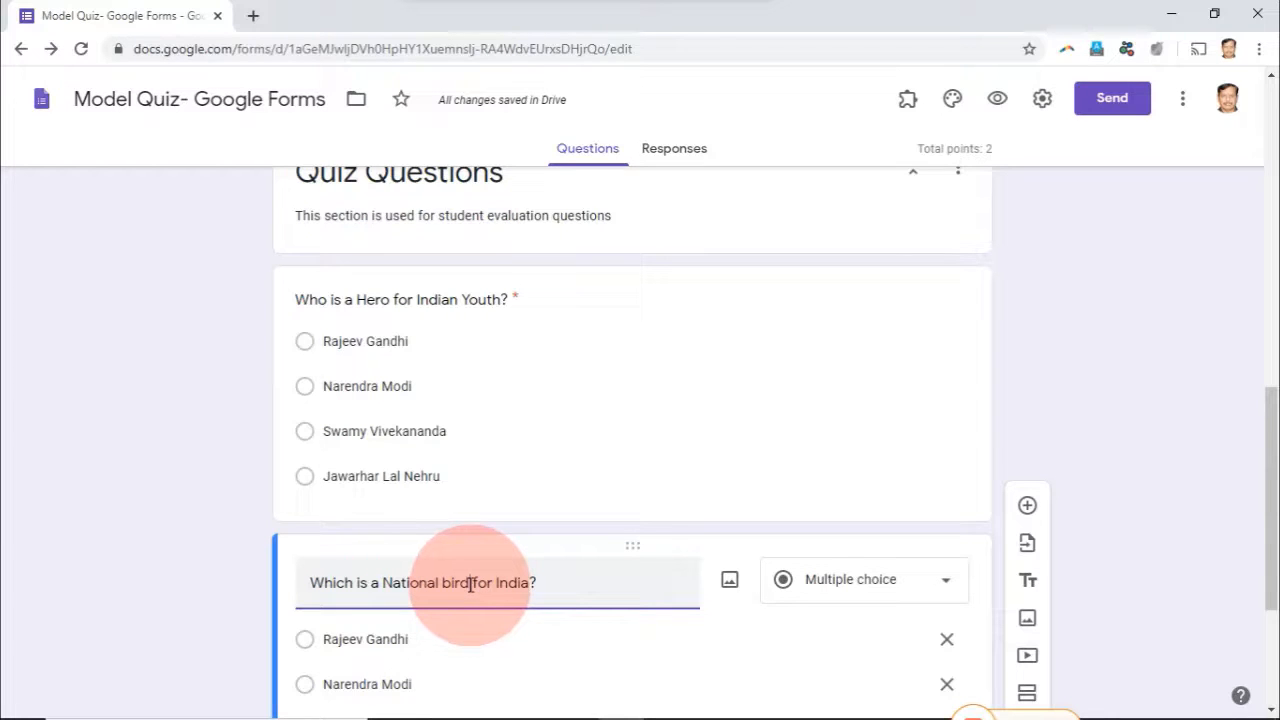
# Replace the first option of the national bird question with "Peacocok"
pyautogui.click(454, 636)
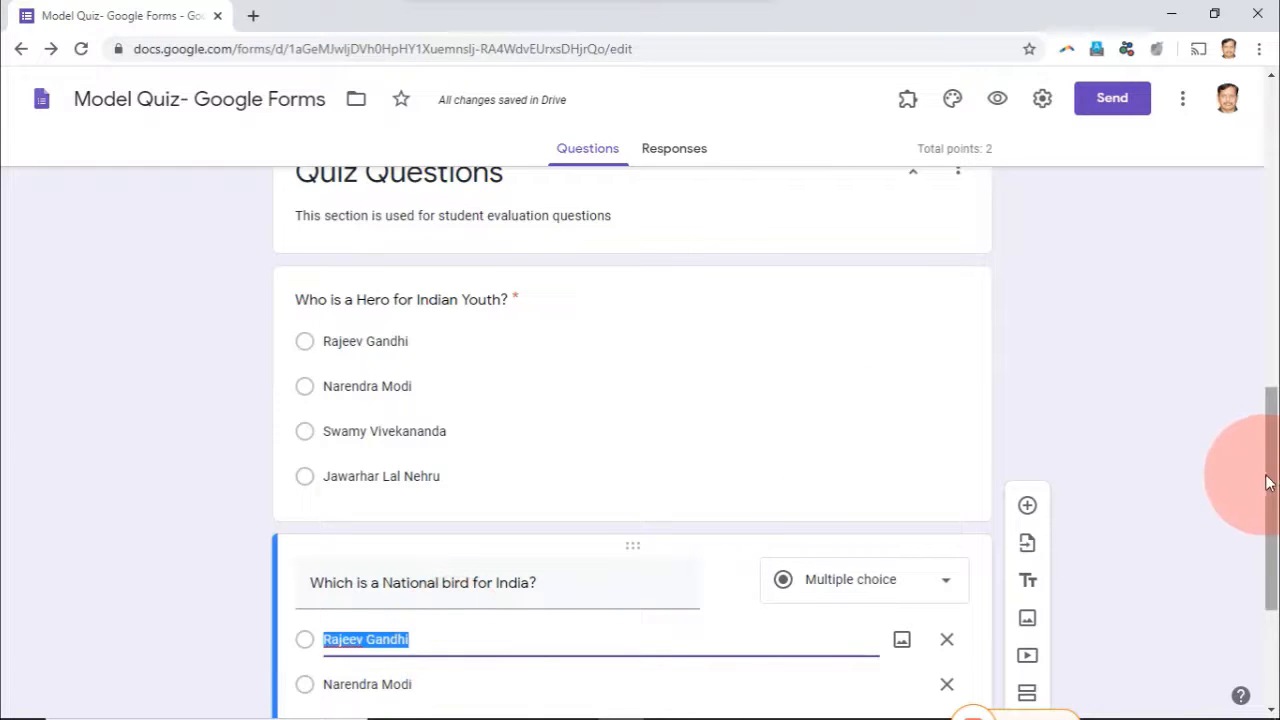
pyautogui.moveTo(1274, 486); pyautogui.dragTo(1277, 575)
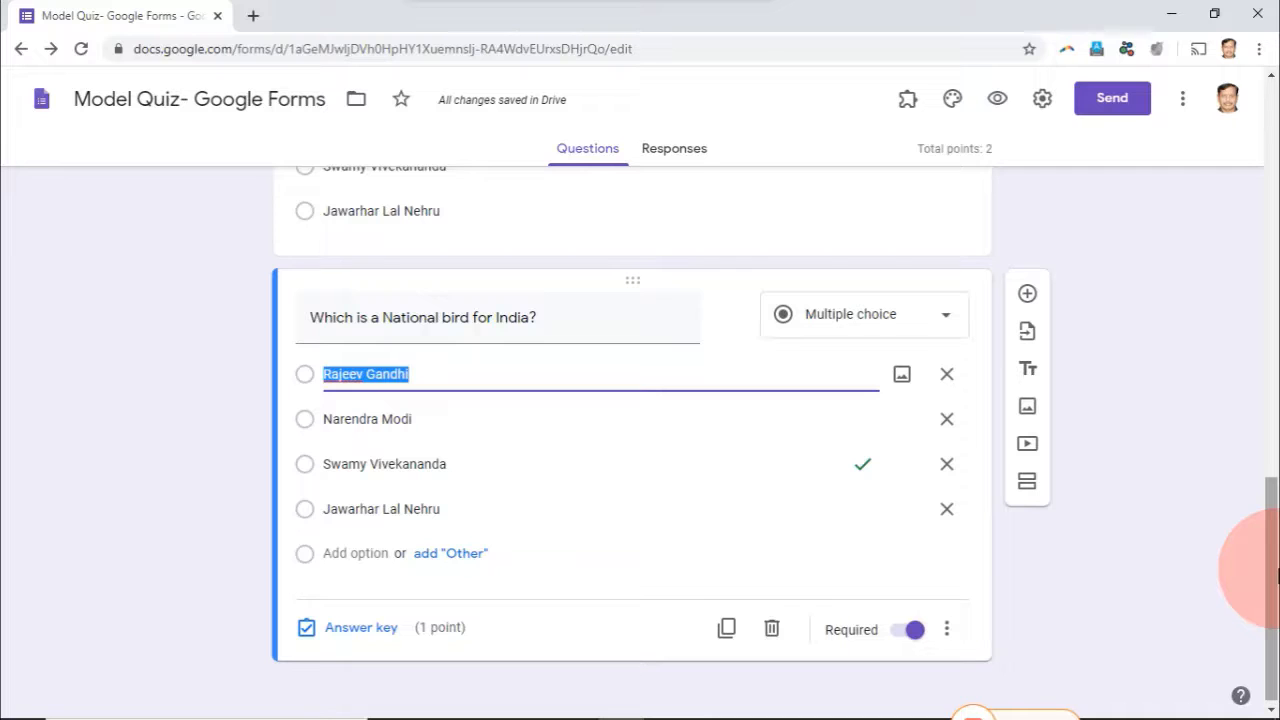
pyautogui.write('Pea')
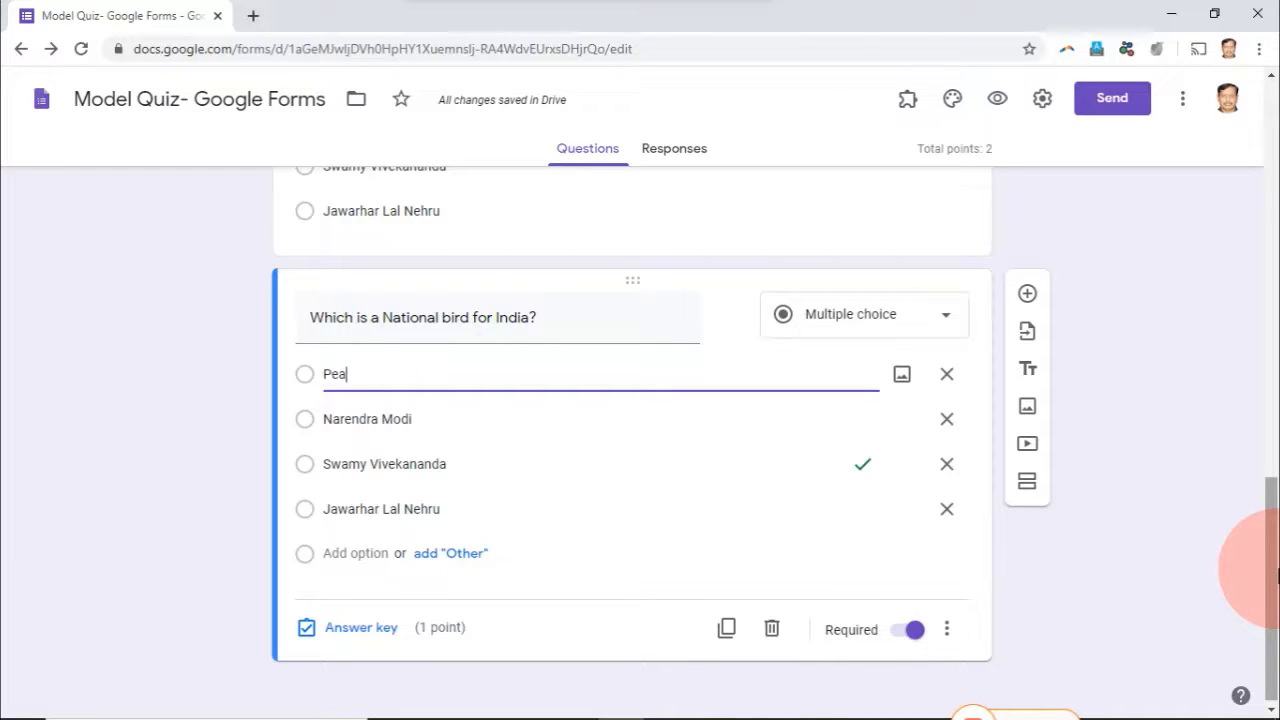
pyautogui.write('coco')
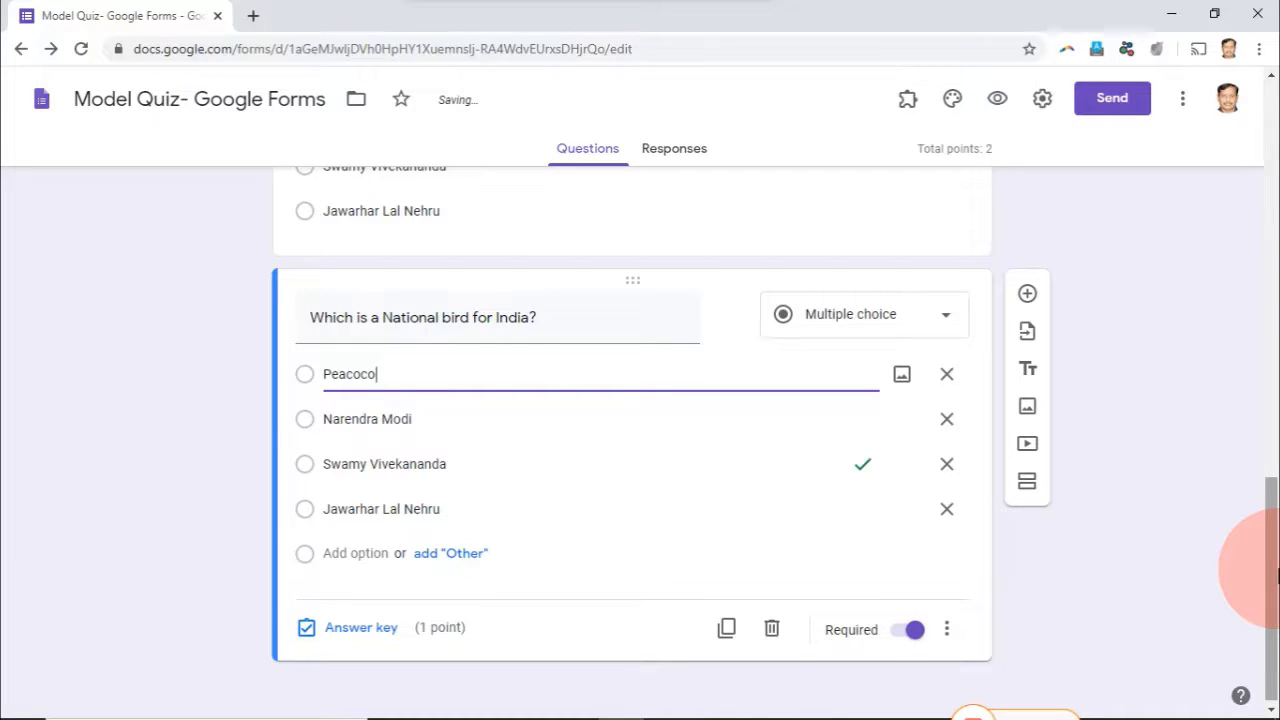
pyautogui.write('lll')
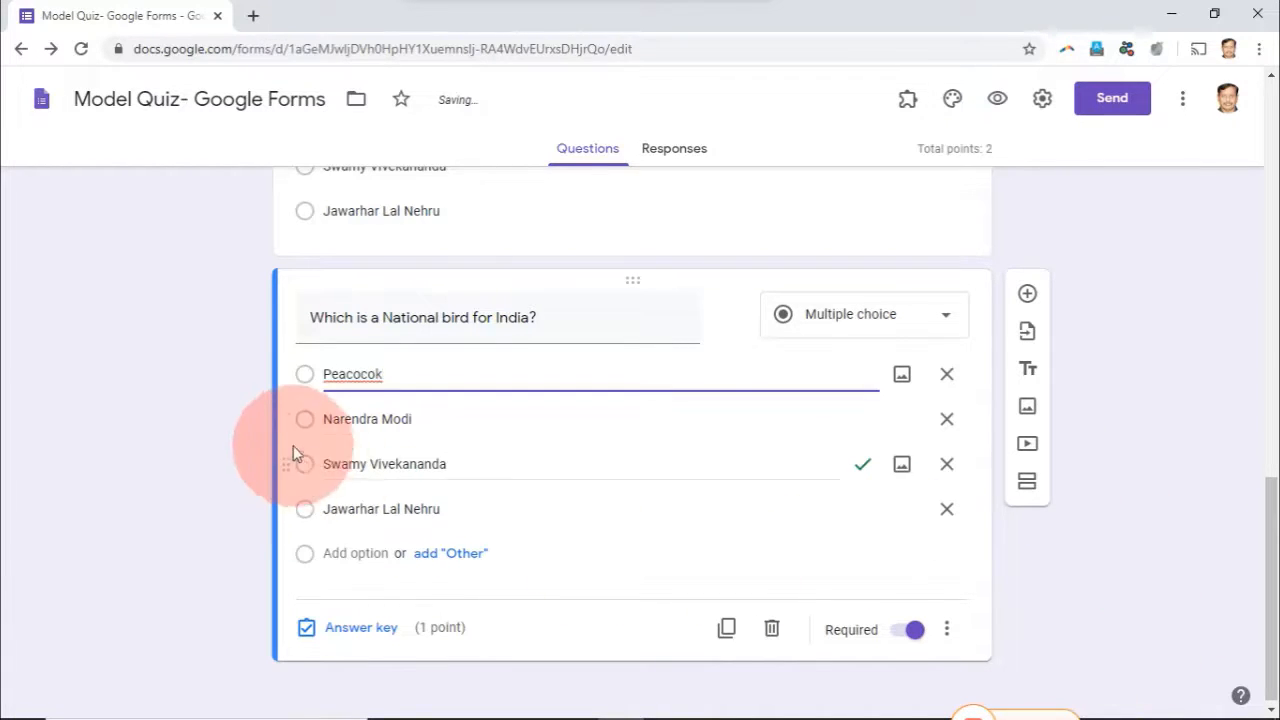
# Replace the second option of the national bird question with "Pigeon"
pyautogui.click(330, 418)
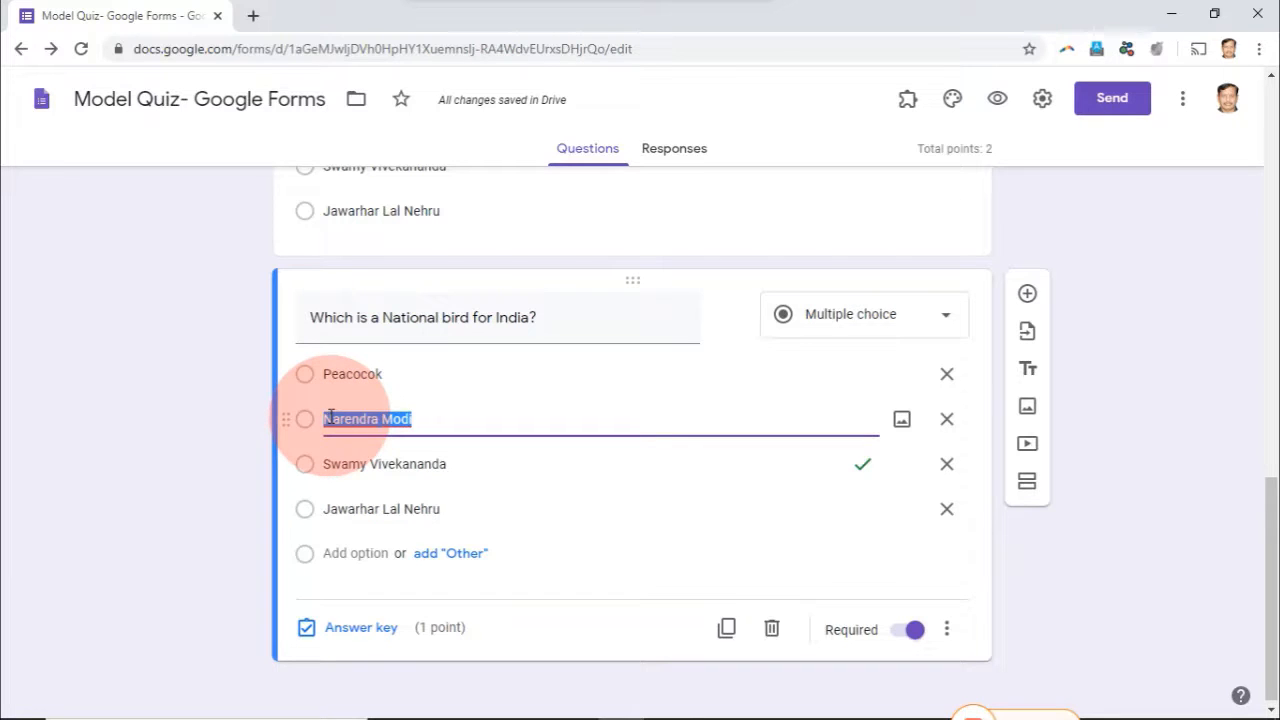
pyautogui.write('Poge')
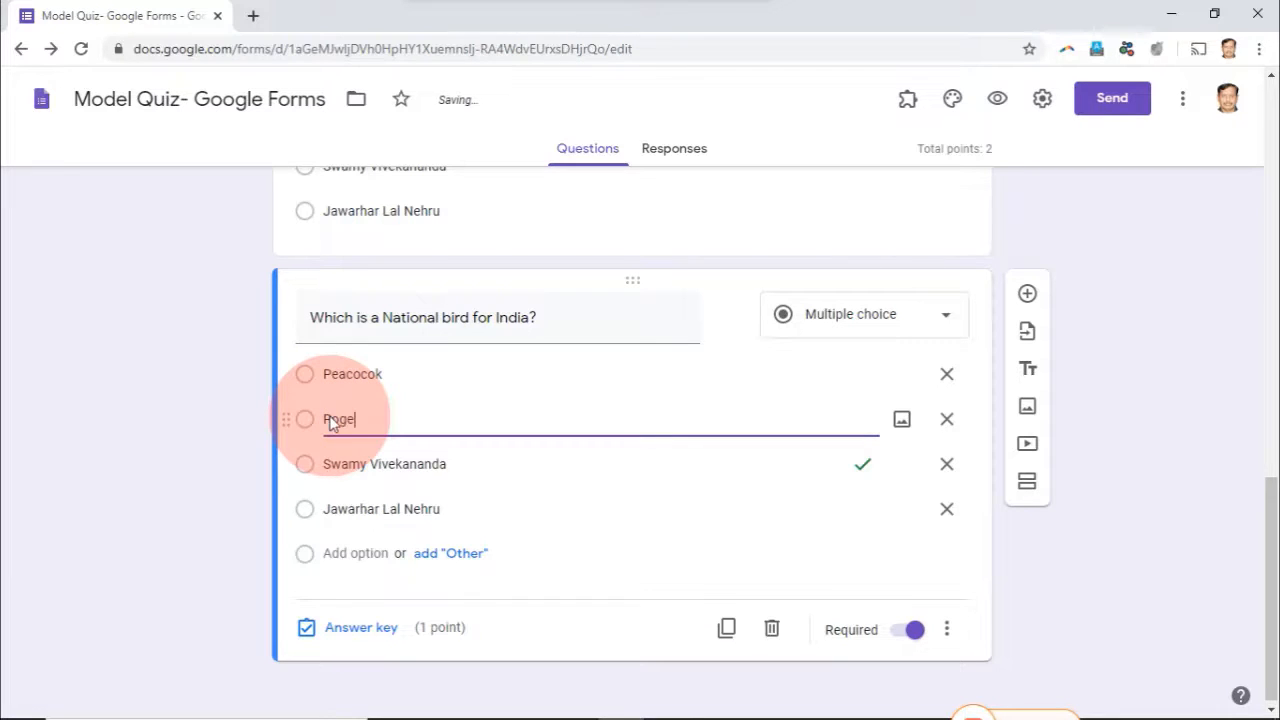
pyautogui.write('on')
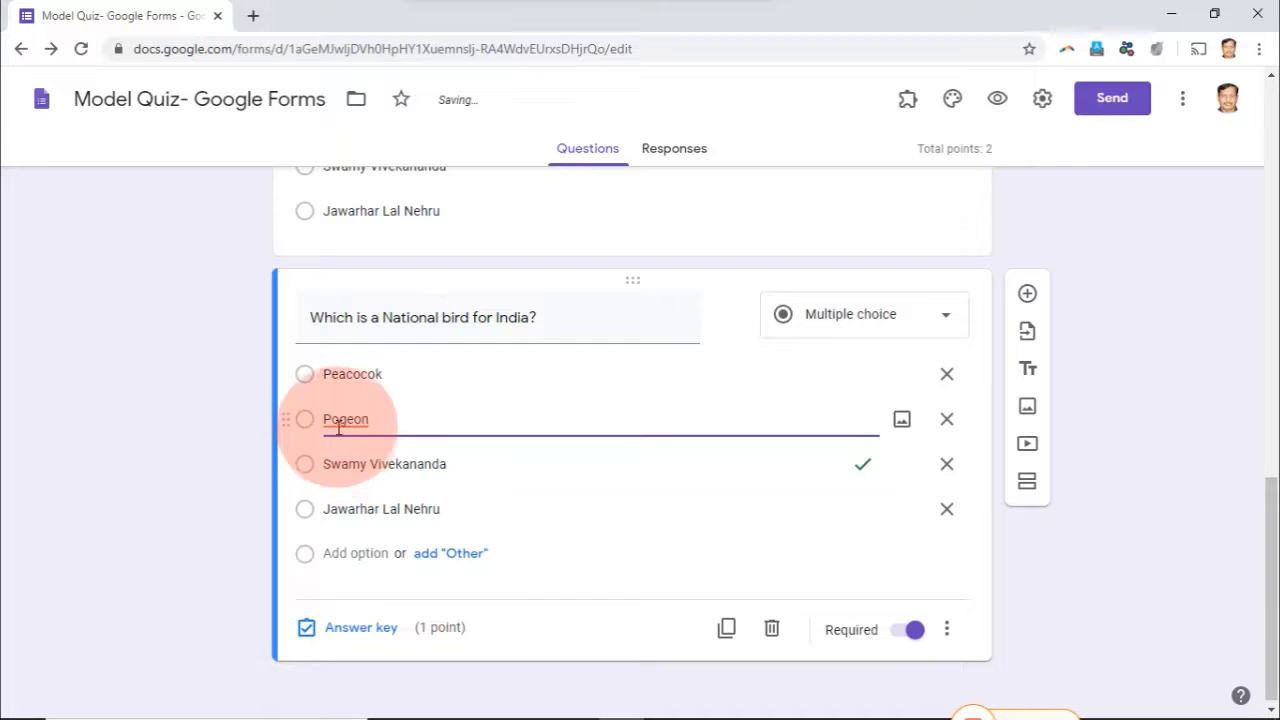
pyautogui.click(338, 421)
pyautogui.press('BackSpace')
pyautogui.write('i')
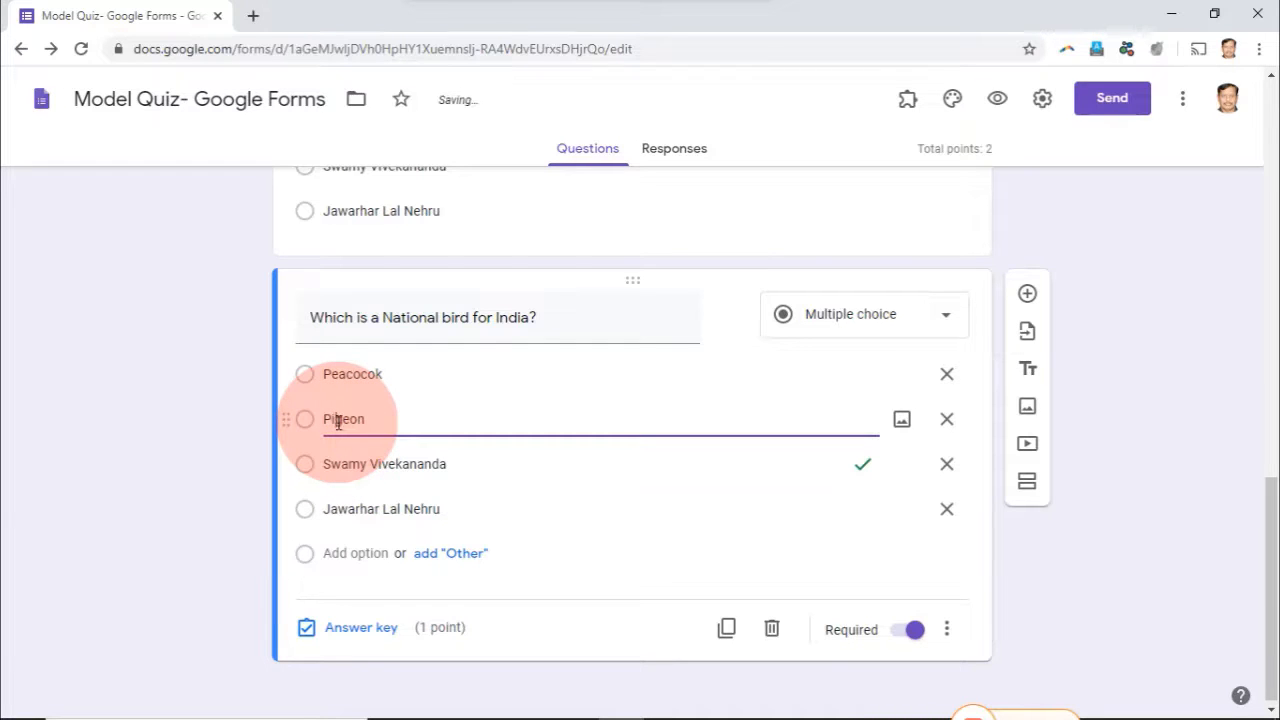
# Replace the third and fourth options of the national bird question with "Crow" and "Hen"
pyautogui.tripleClick(368, 463)
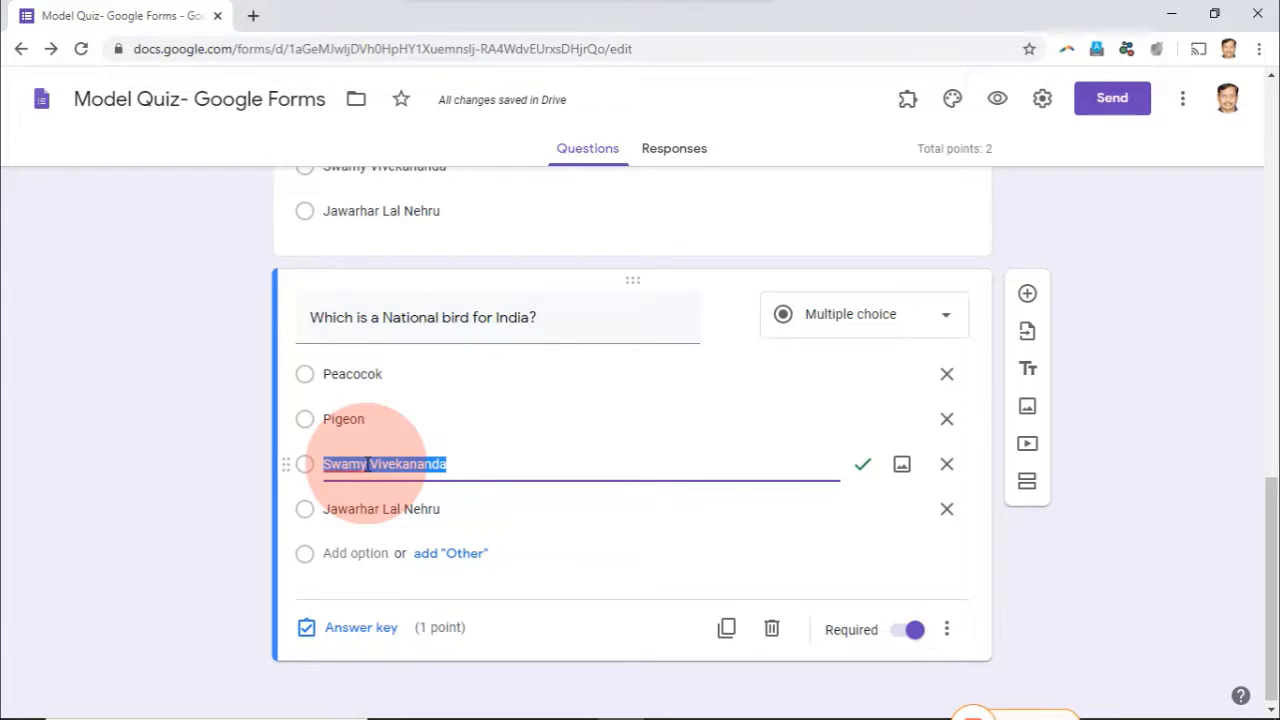
pyautogui.write('Crio')
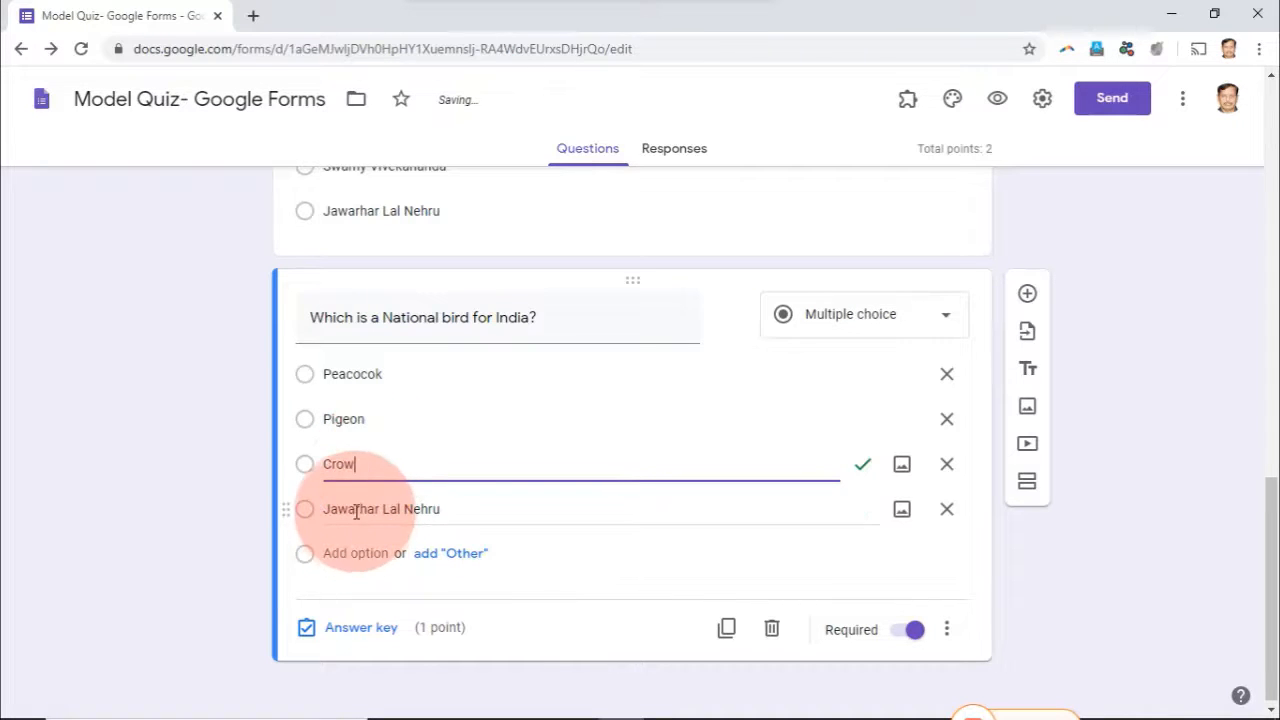
pyautogui.click(358, 509)
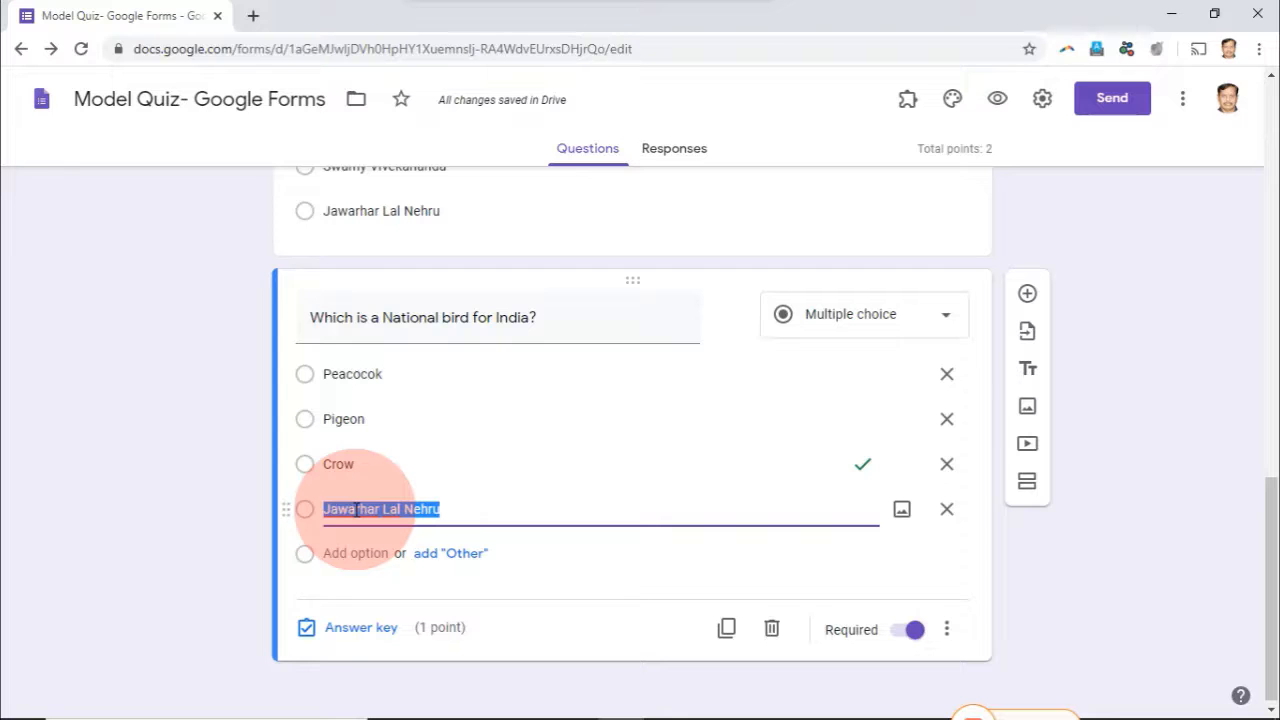
pyautogui.write('Hen')
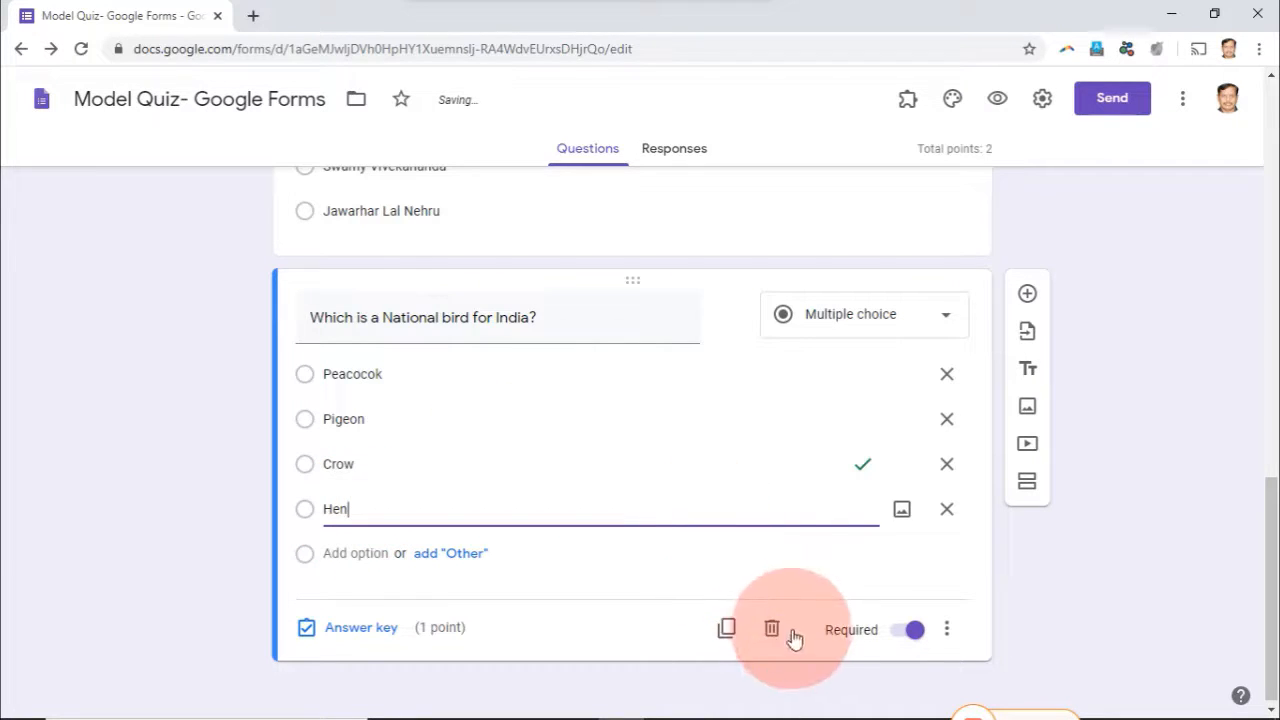
pyautogui.click(1068, 592)
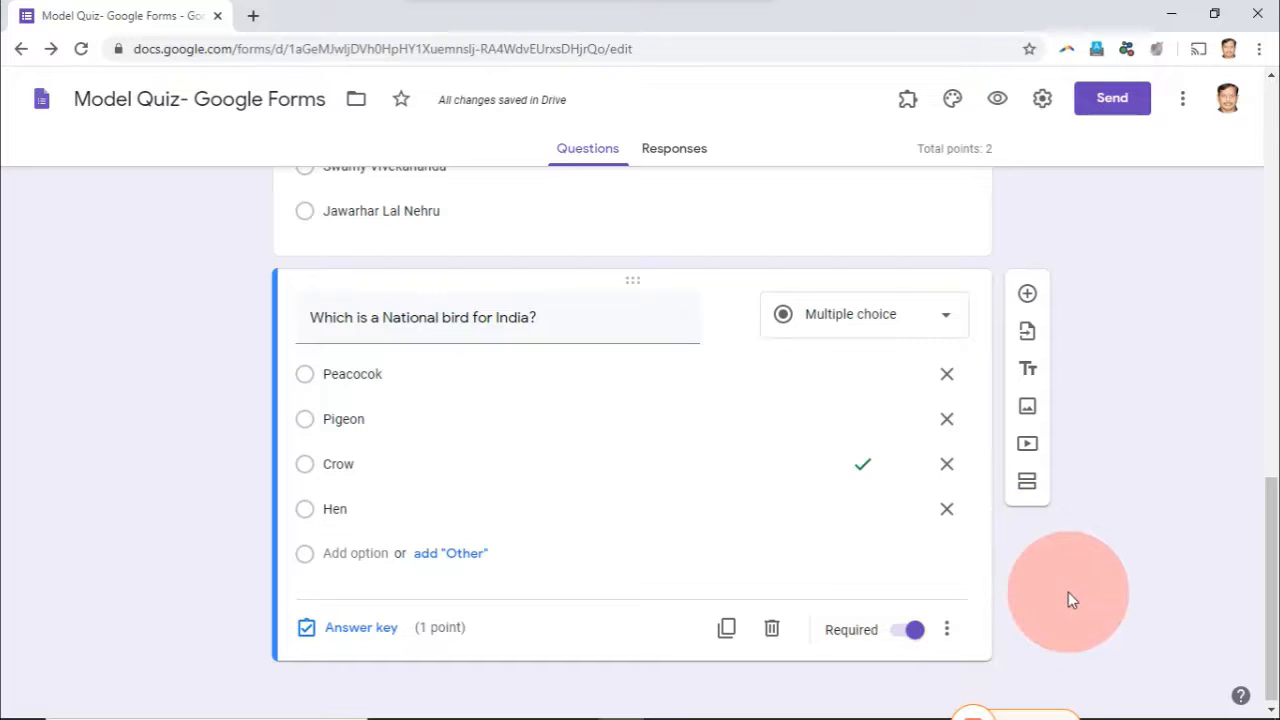
# Set the national bird question's answer key to "Peacocok"
pyautogui.click(362, 630)
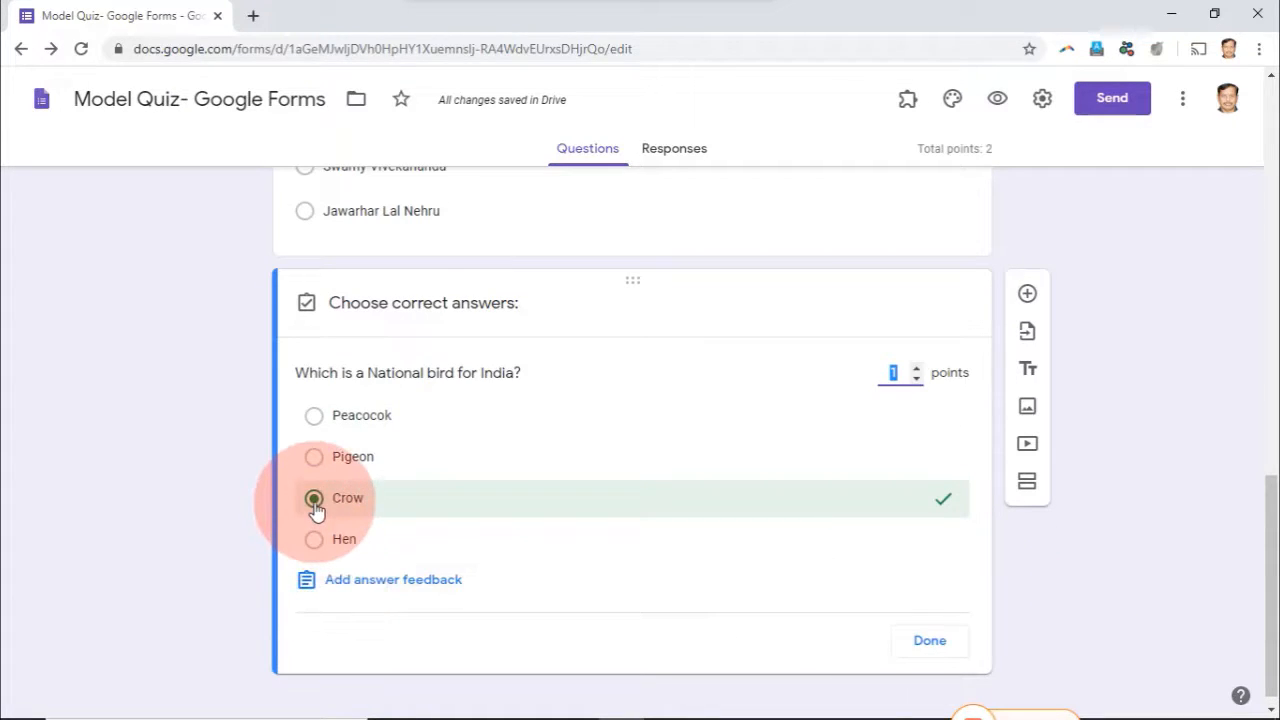
pyautogui.click(313, 498)
pyautogui.click(313, 418)
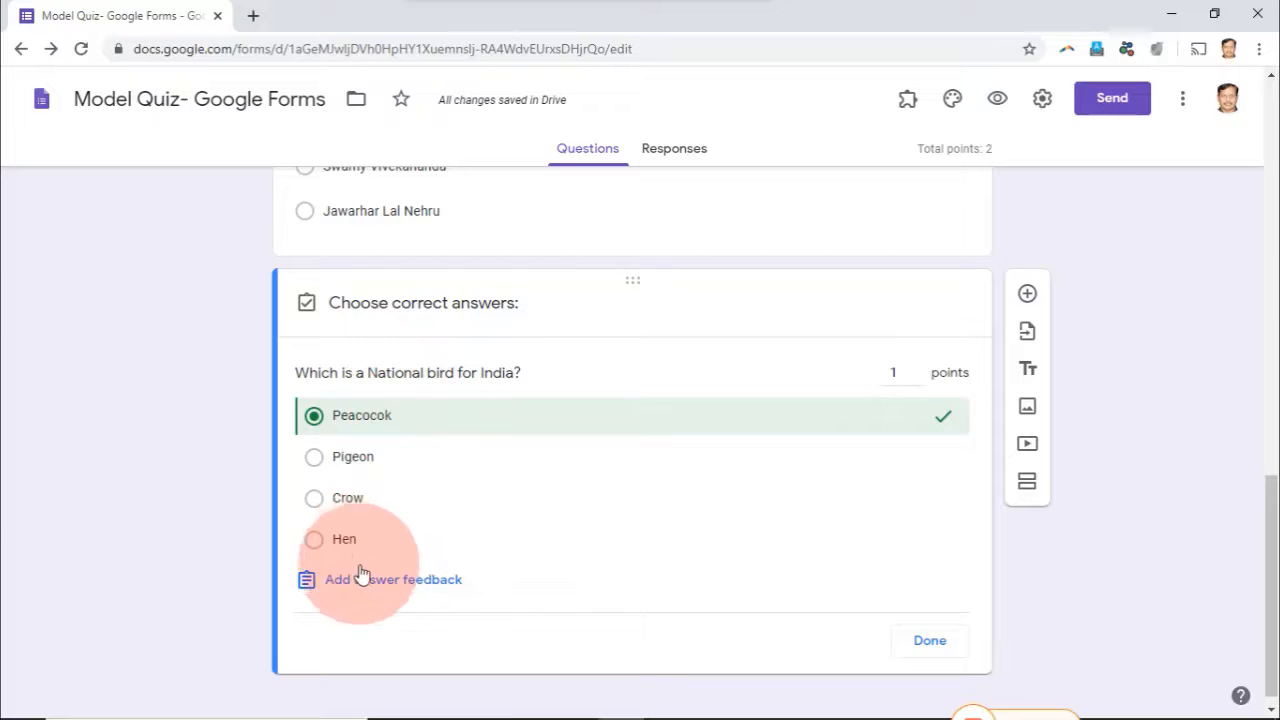
pyautogui.click(930, 645)
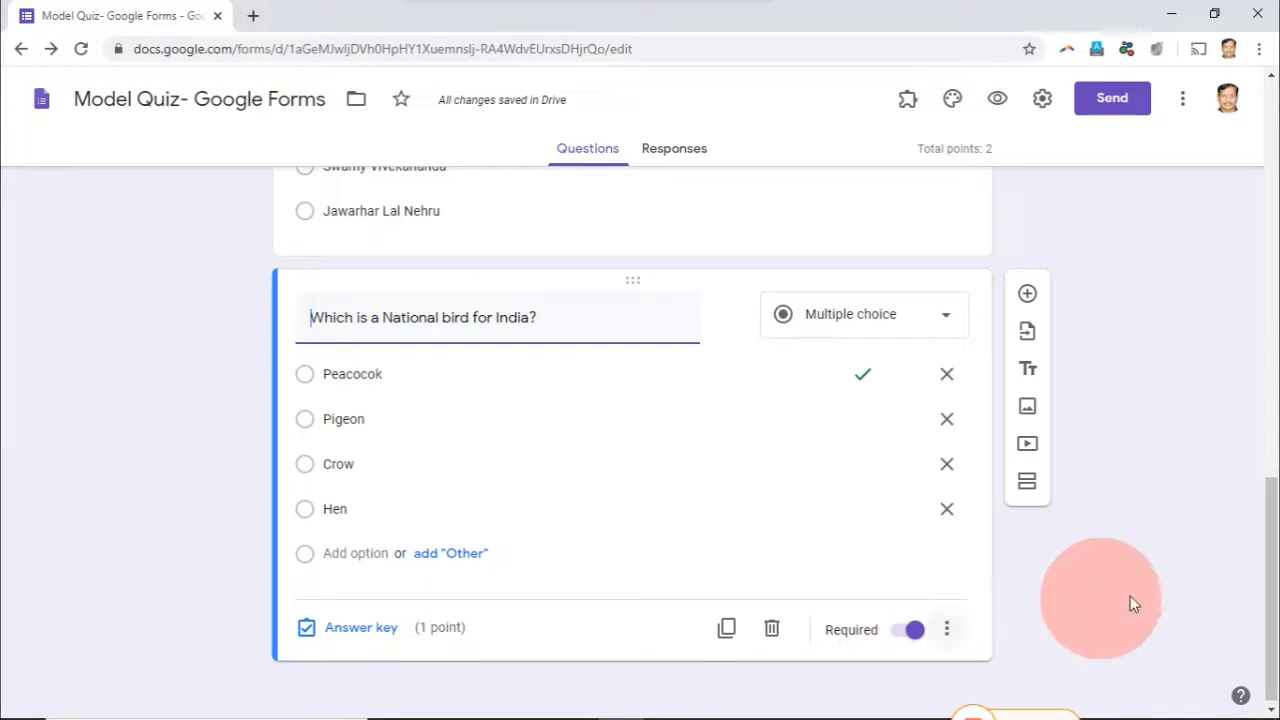
# Add a new blank question below the national bird question
pyautogui.moveTo(1275, 578); pyautogui.dragTo(1274, 633)
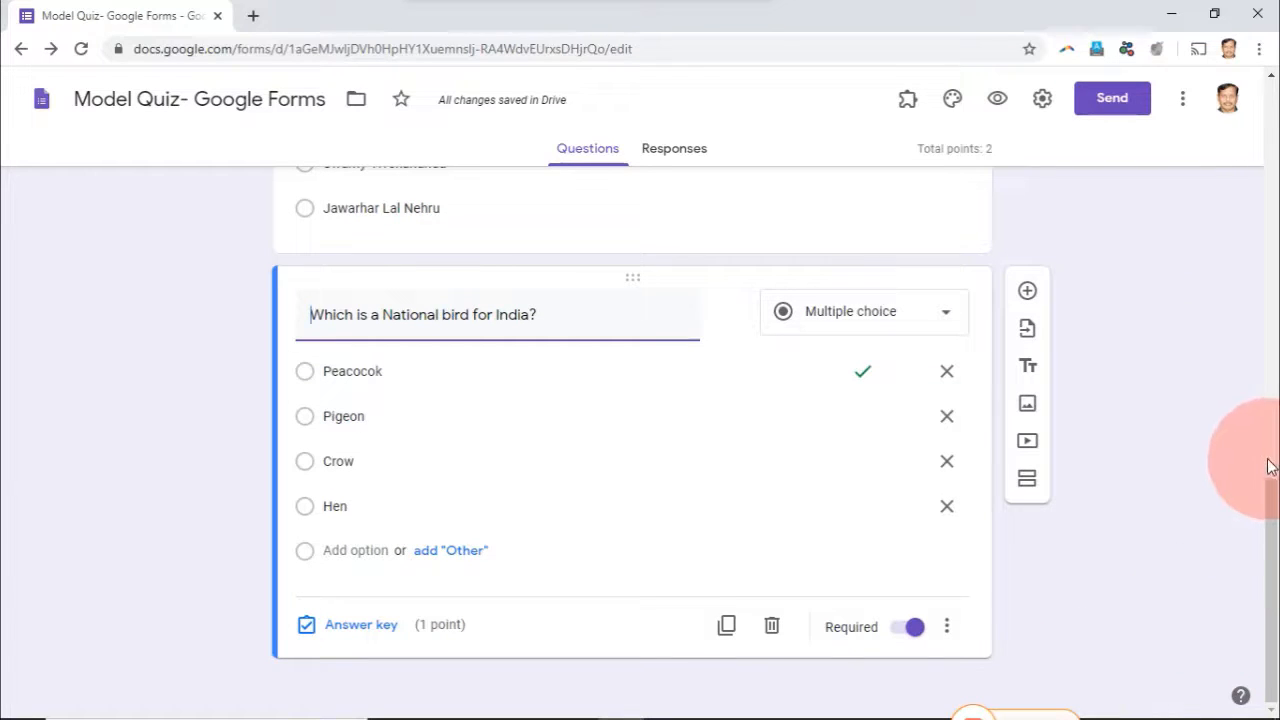
pyautogui.click(1027, 293)
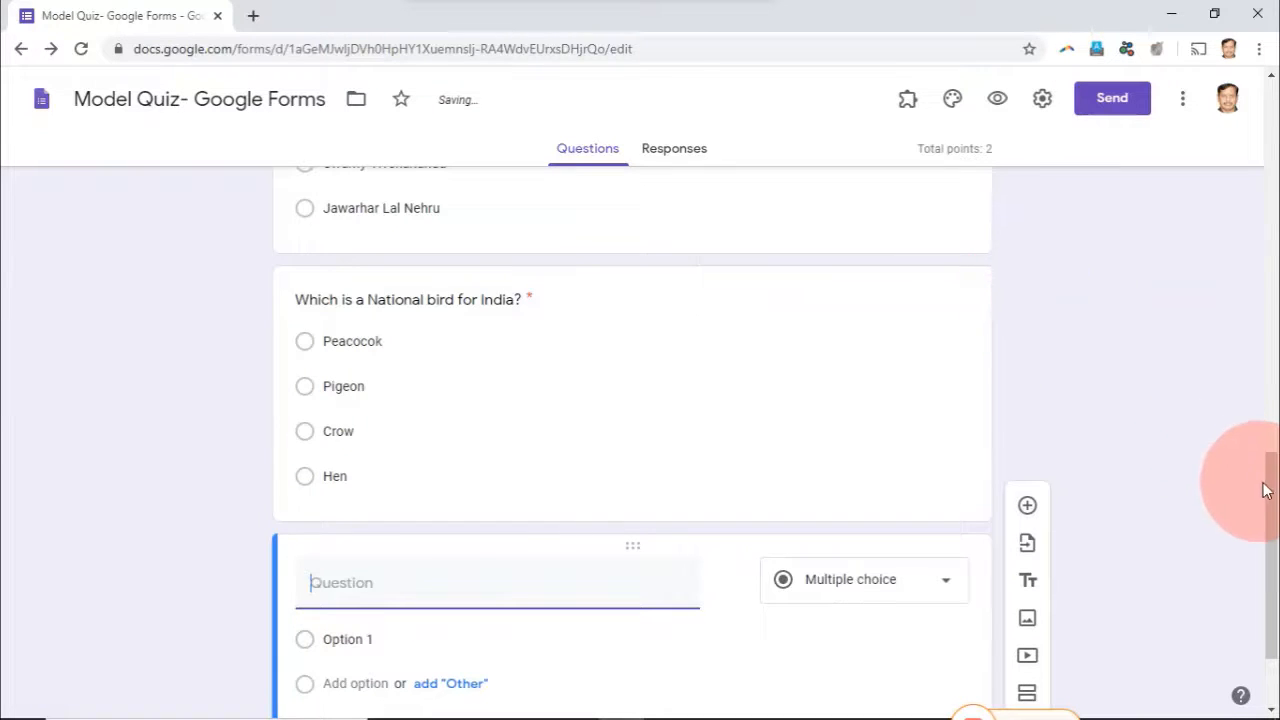
pyautogui.moveTo(1272, 490); pyautogui.dragTo(1270, 557)
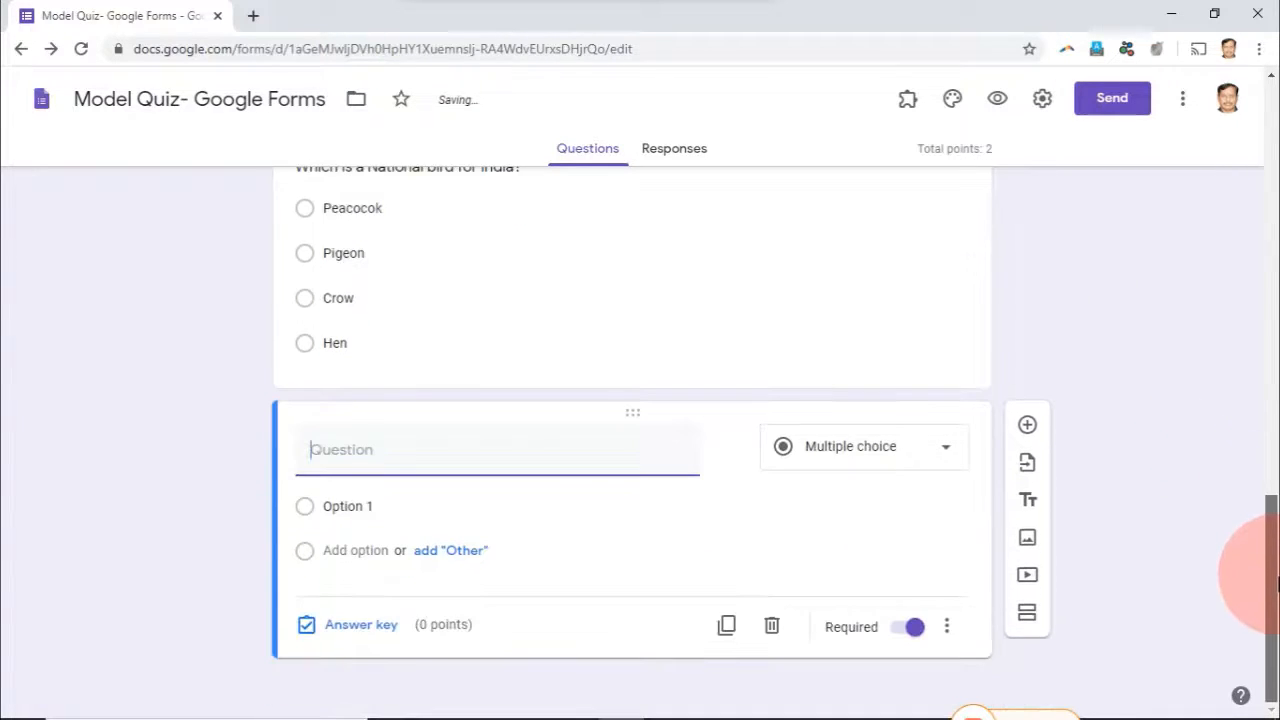
pyautogui.click(421, 470)
pyautogui.write('Na')
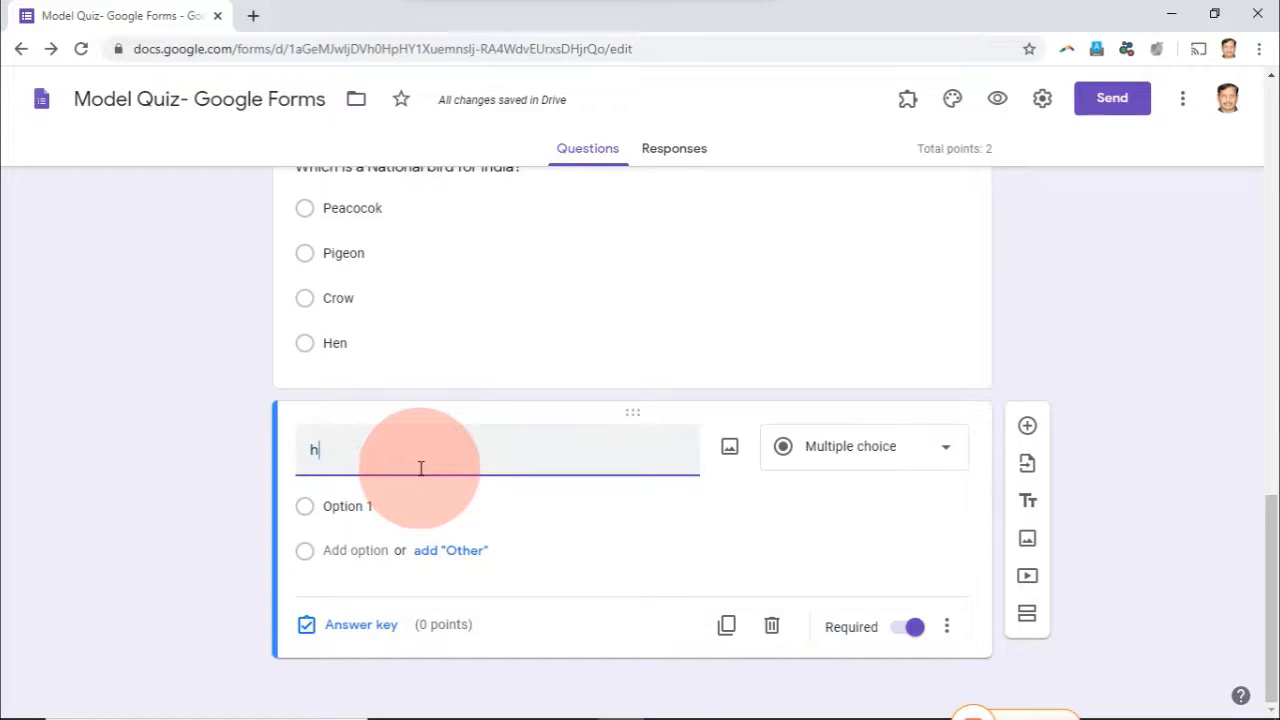
pyautogui.press('BackSpace')
pyautogui.press('BackSpace')
pyautogui.write('H')
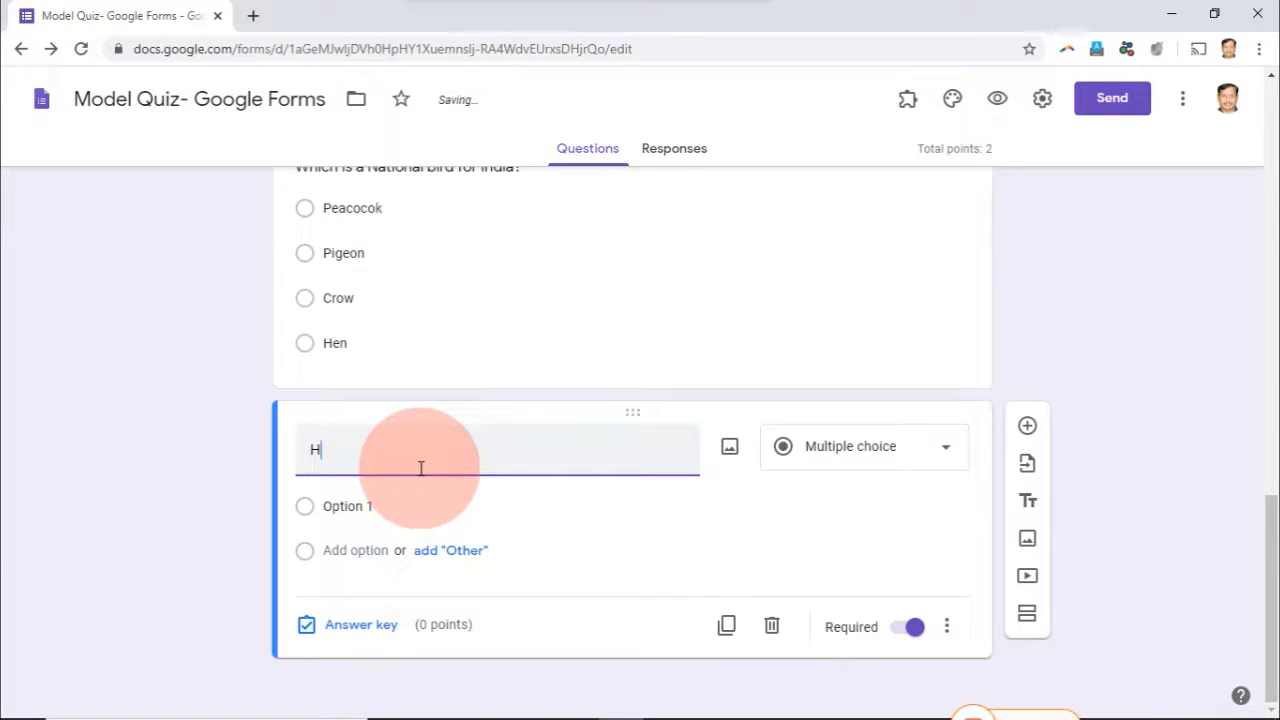
pyautogui.write('ow to crea')
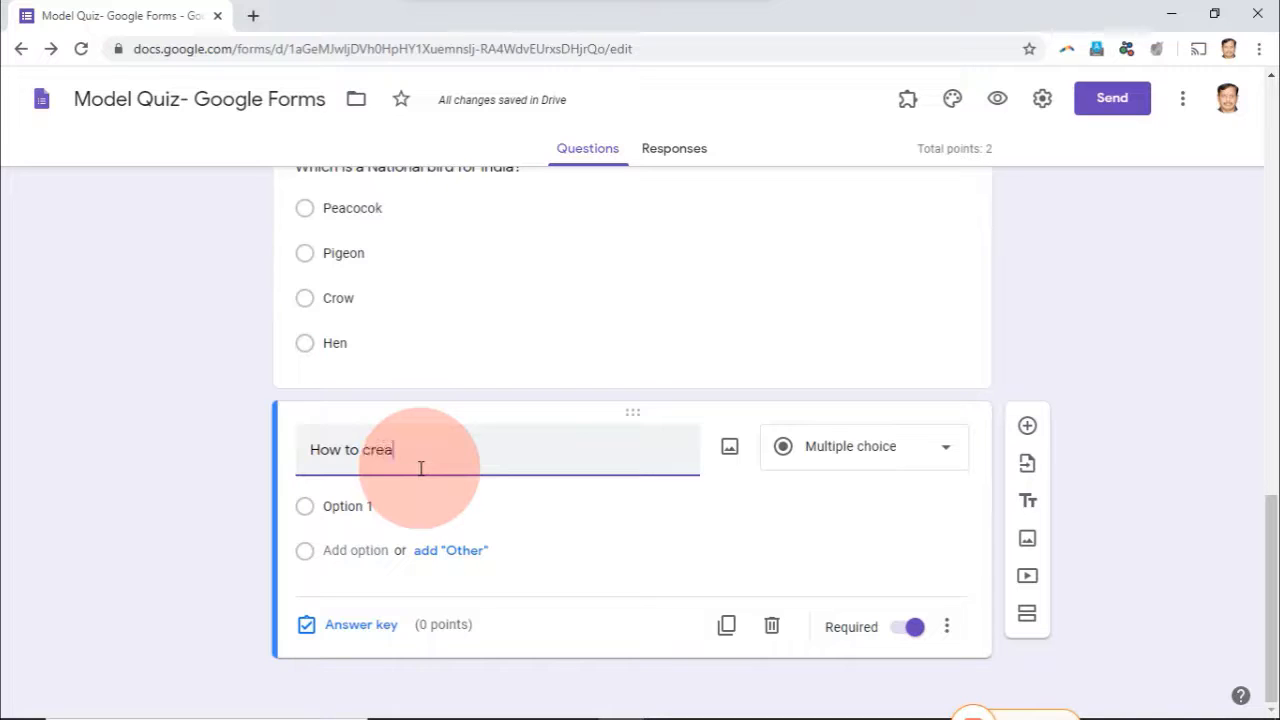
pyautogui.press('BackSpace')
pyautogui.press('BackSpace')
pyautogui.press('BackSpace')
pyautogui.press('BackSpace')
pyautogui.press('BackSpace')
pyautogui.press('BackSpace')
pyautogui.press('BackSpace')
pyautogui.press('BackSpace')
pyautogui.press('BackSpace')
pyautogui.press('BackSpace')
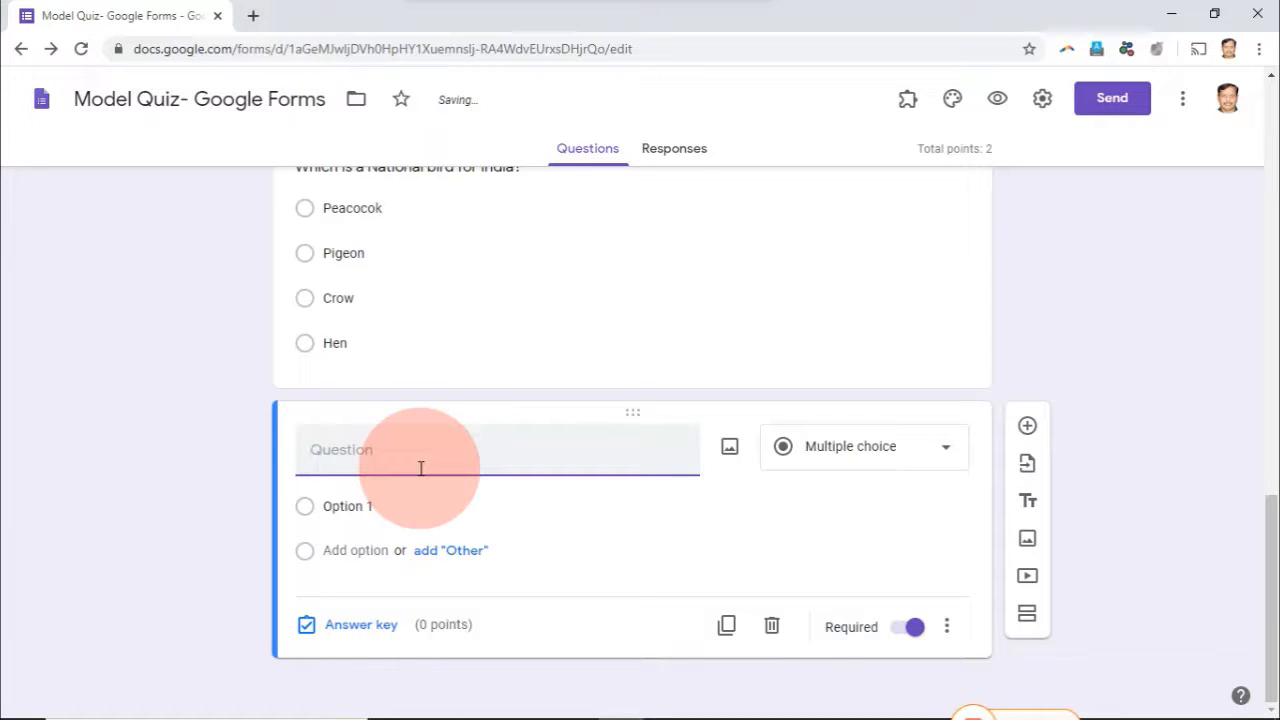
# Title the new question "True are falls questions can be created" and keep its type as Multiple choice
pyautogui.write('True are fals')
pyautogui.press('BackSpace')
pyautogui.press('BackSpace')
pyautogui.write('ls questions ca')
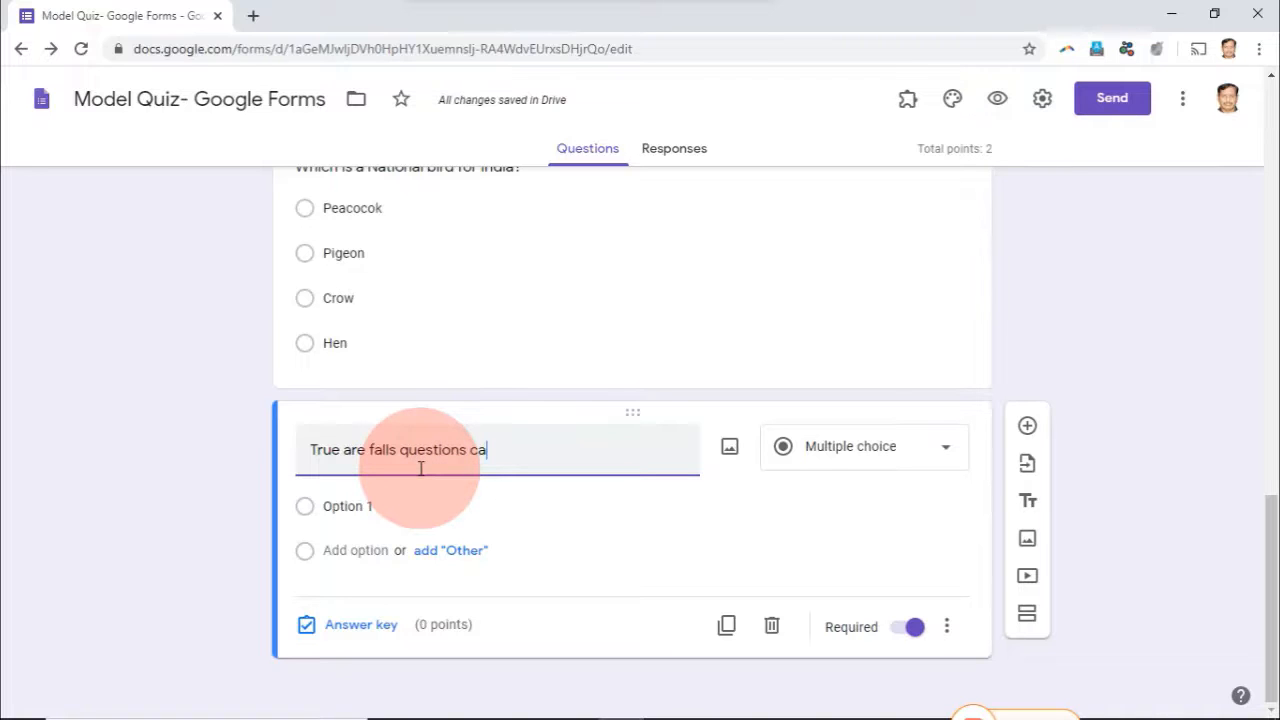
pyautogui.write('n be created')
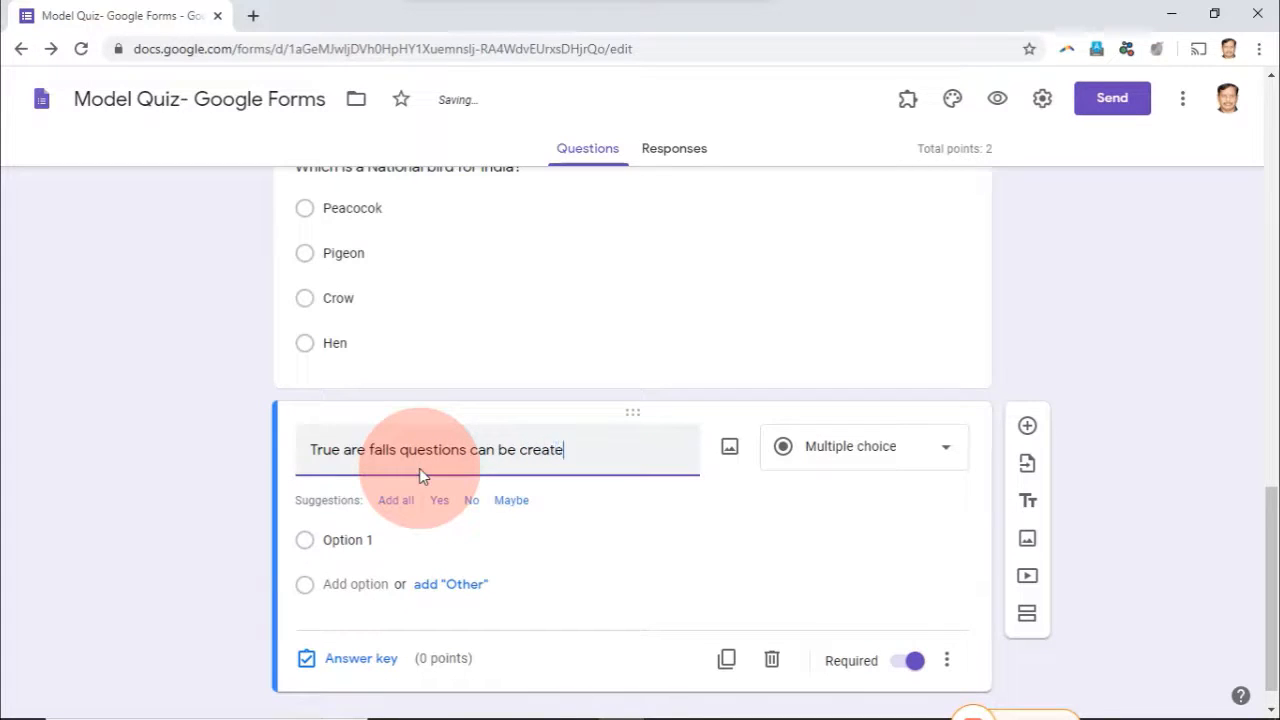
pyautogui.click(845, 460)
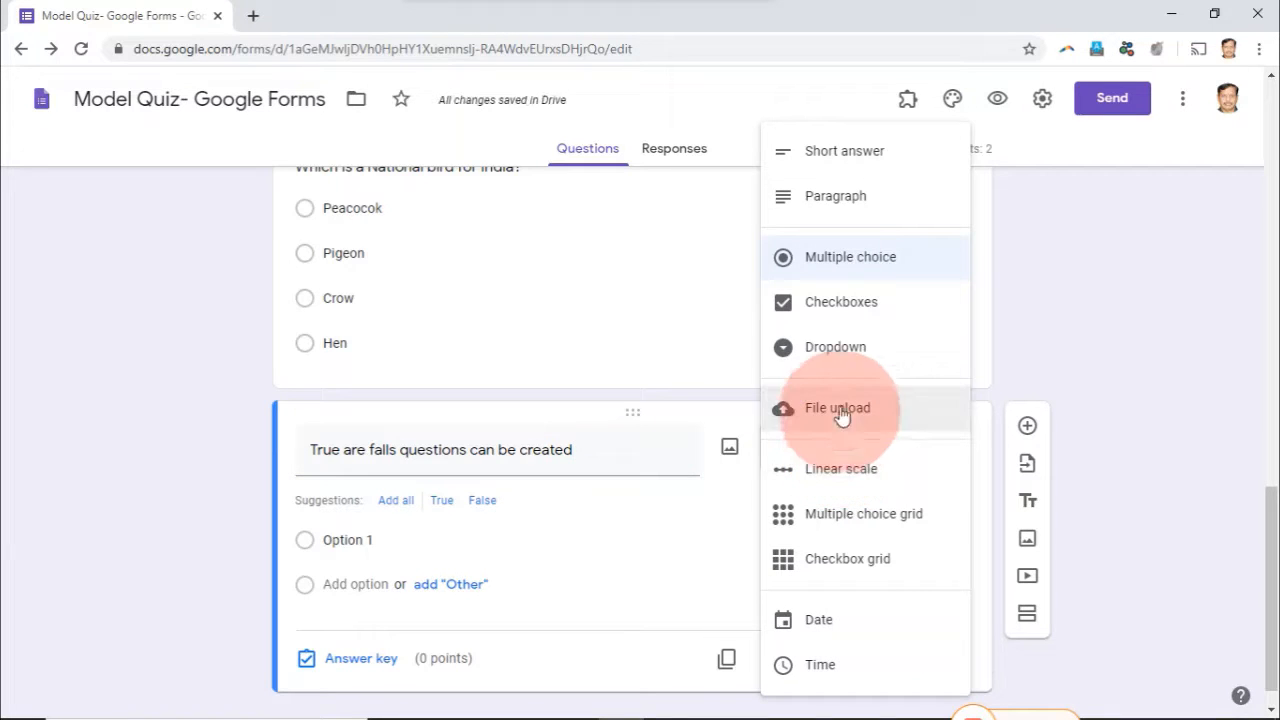
pyautogui.click(843, 270)
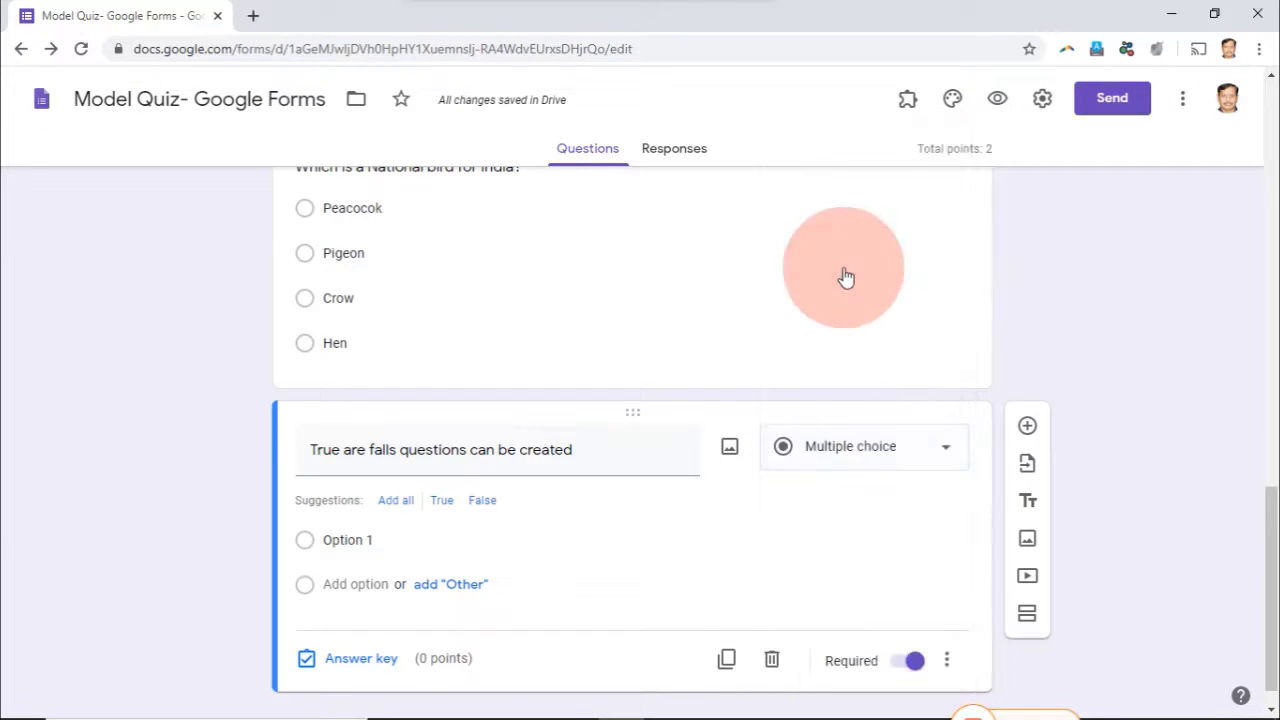
# Give the new question the two options "True" and "False"
pyautogui.click(381, 540)
pyautogui.write('True')
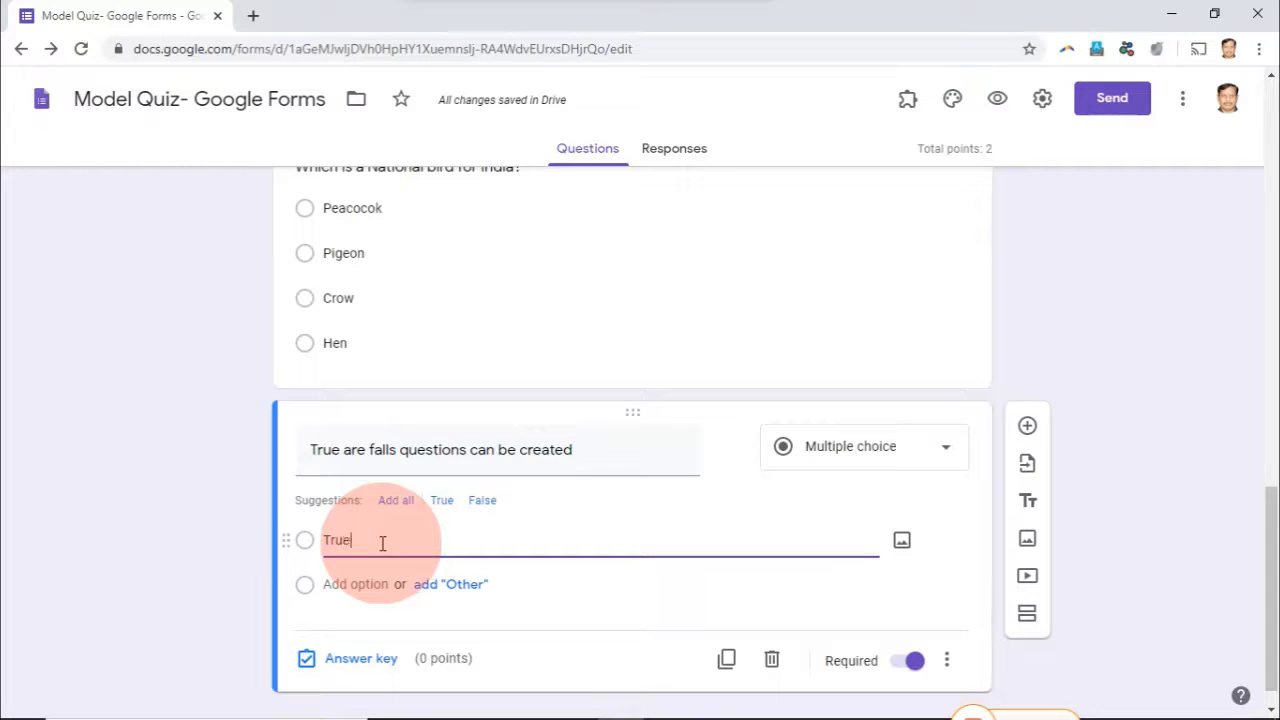
pyautogui.click(358, 576)
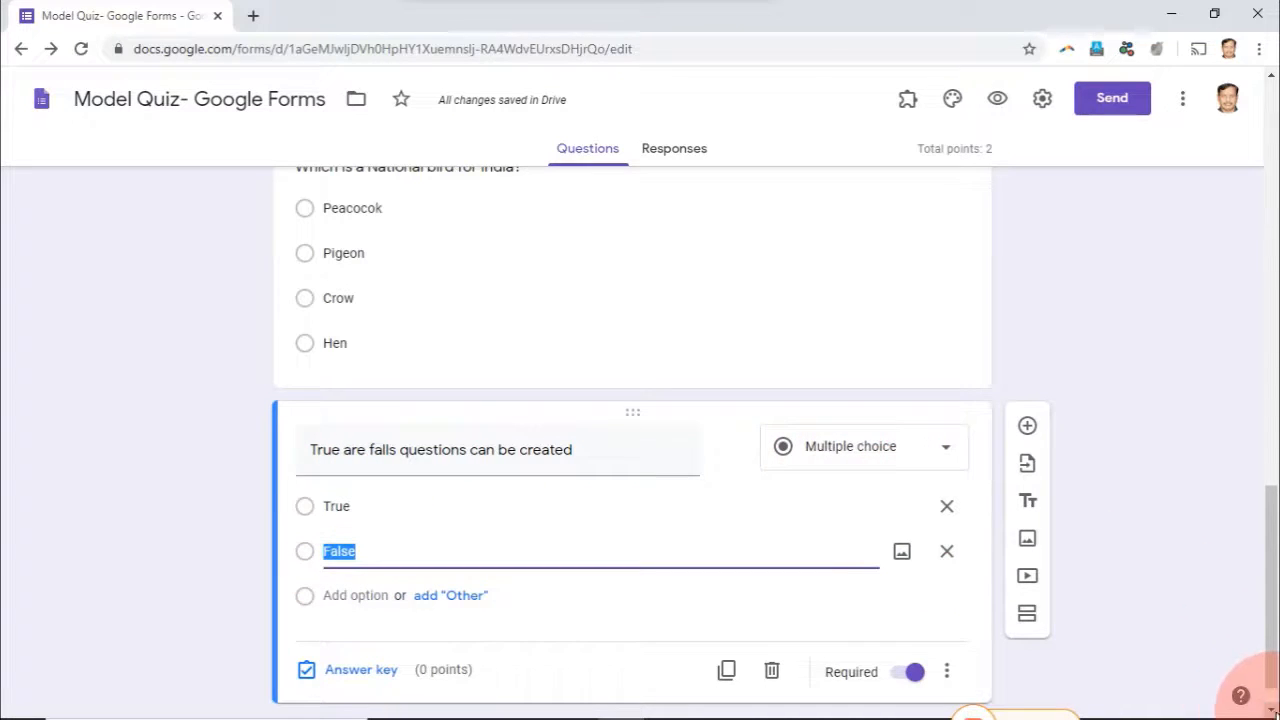
# Duplicate the true/false question and retitle the copy "Can we create fill up the blanks ?"
pyautogui.scroll(-1, 1265, 700)
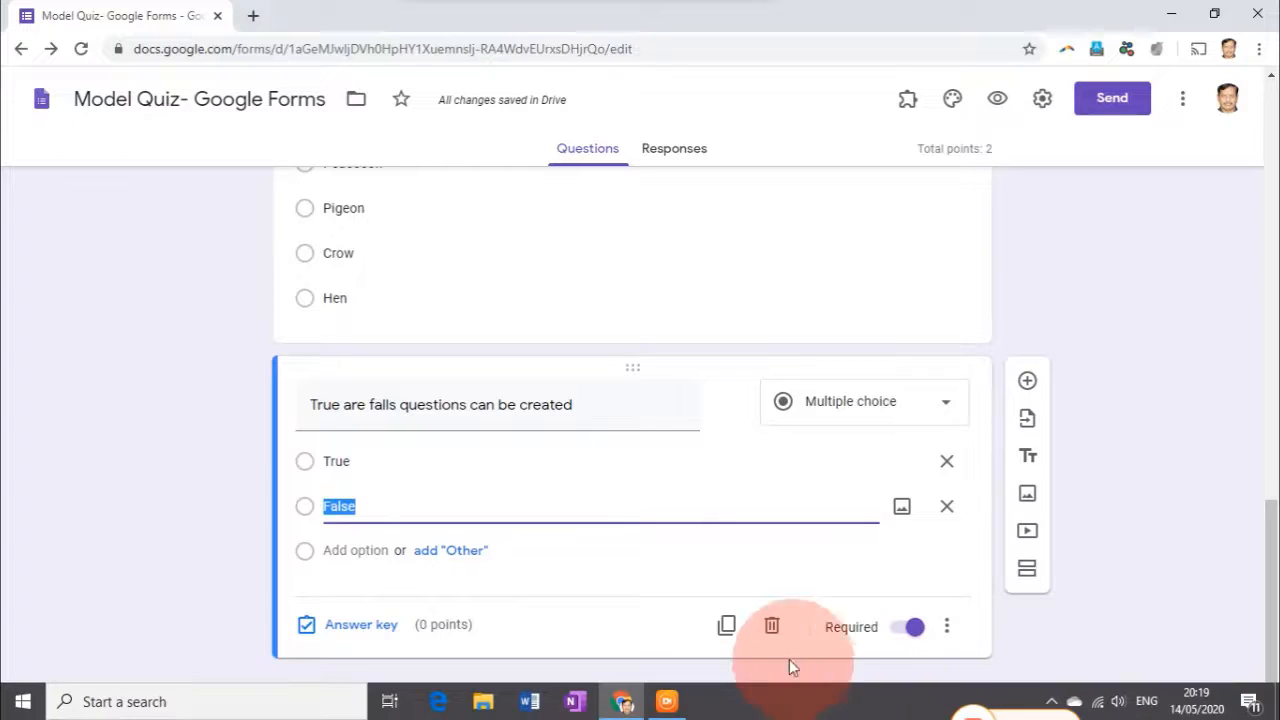
pyautogui.click(727, 626)
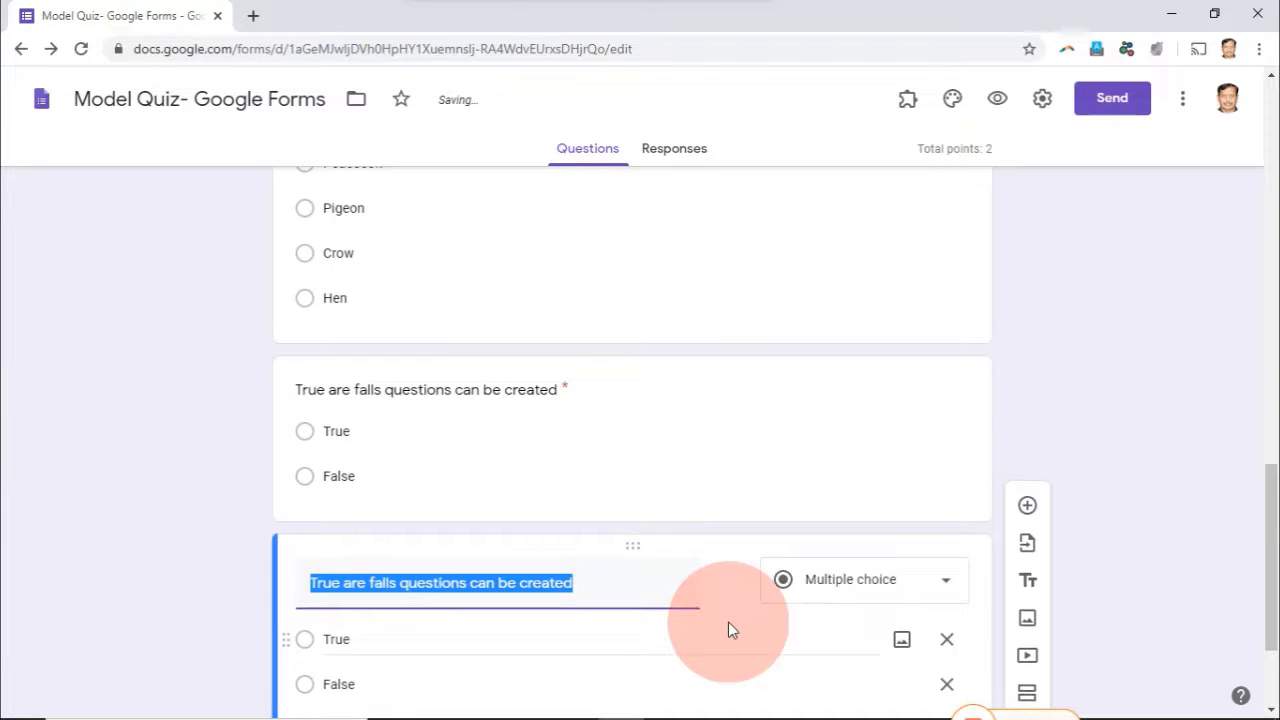
pyautogui.scroll(-2, 1268, 520)
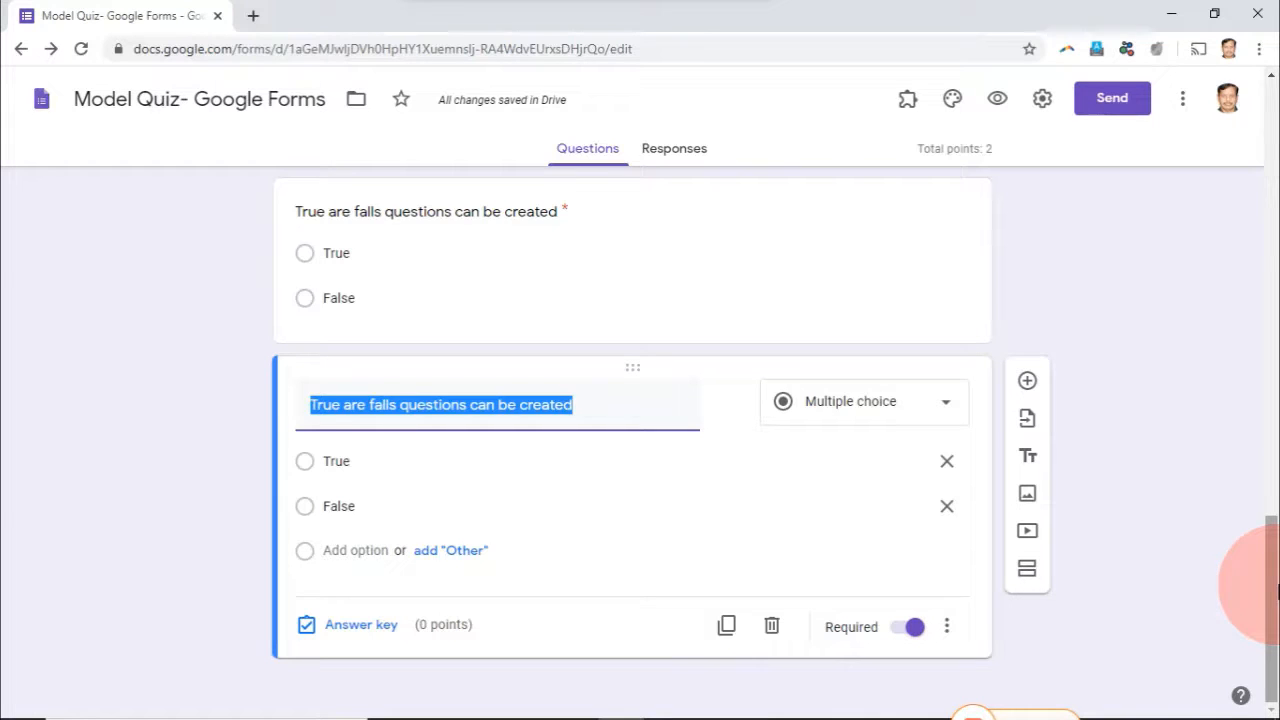
pyautogui.write('Can we')
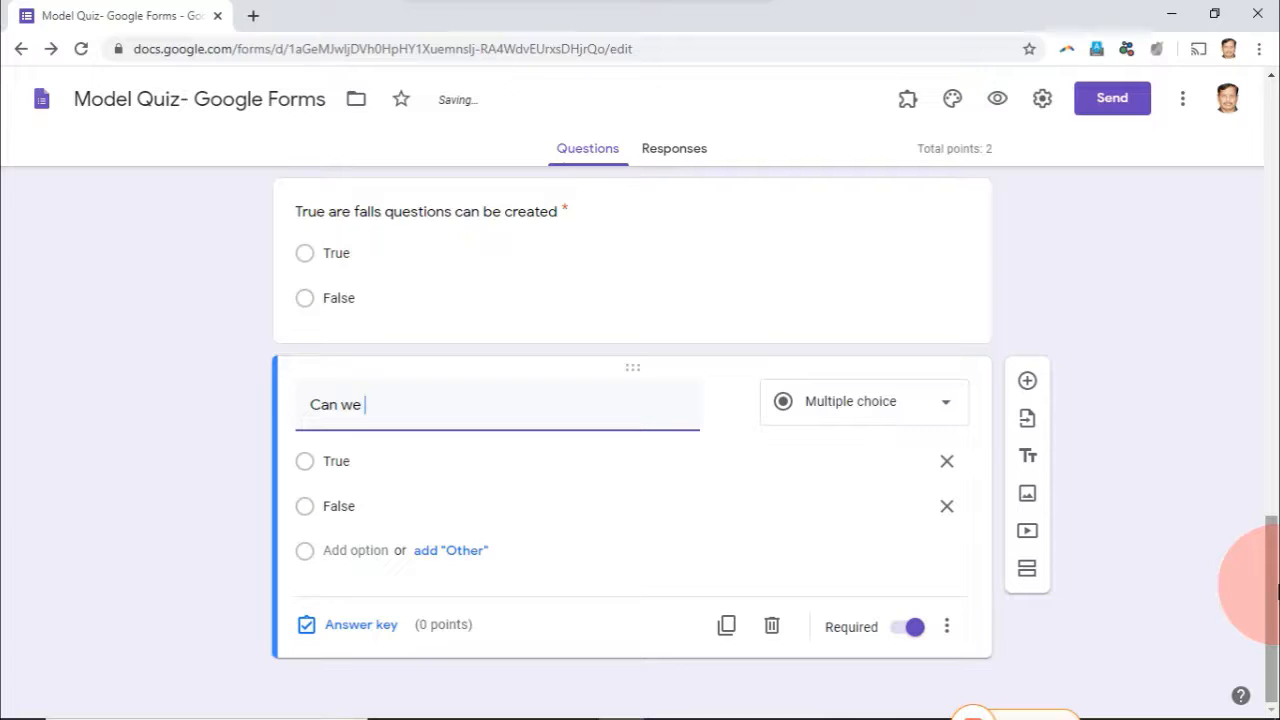
pyautogui.write('create  fill up the bla')
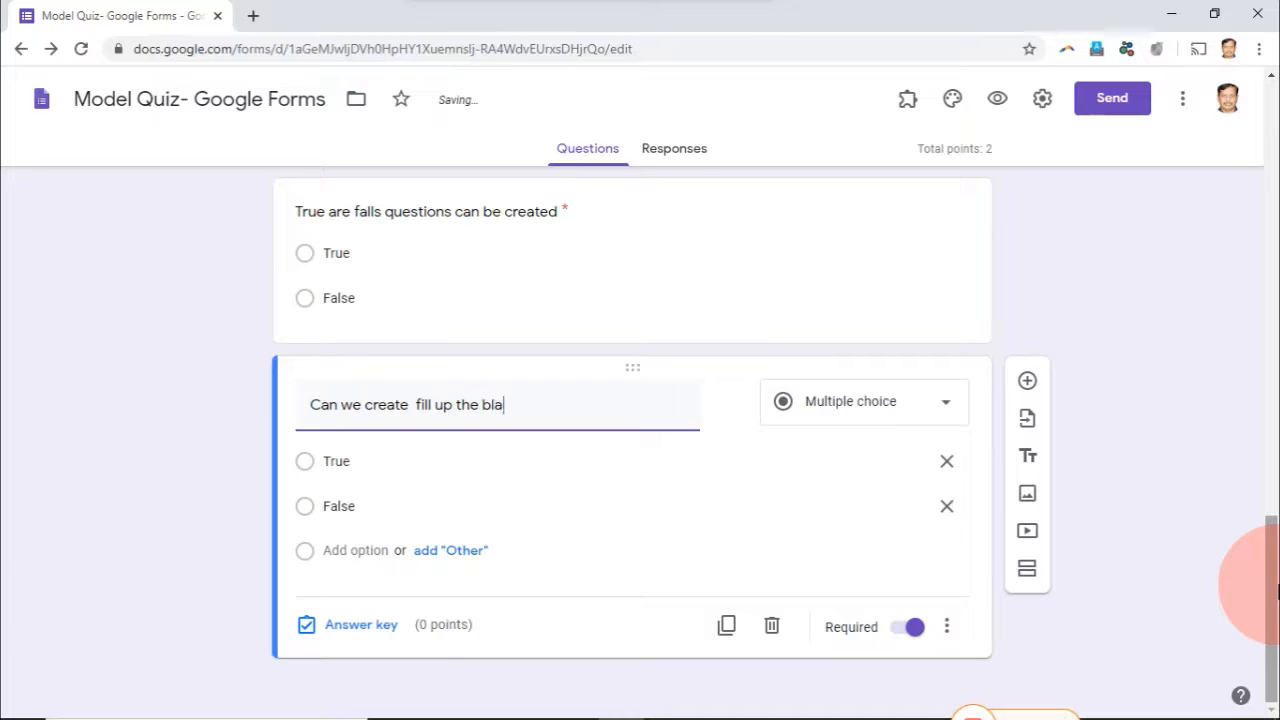
pyautogui.write('nks')
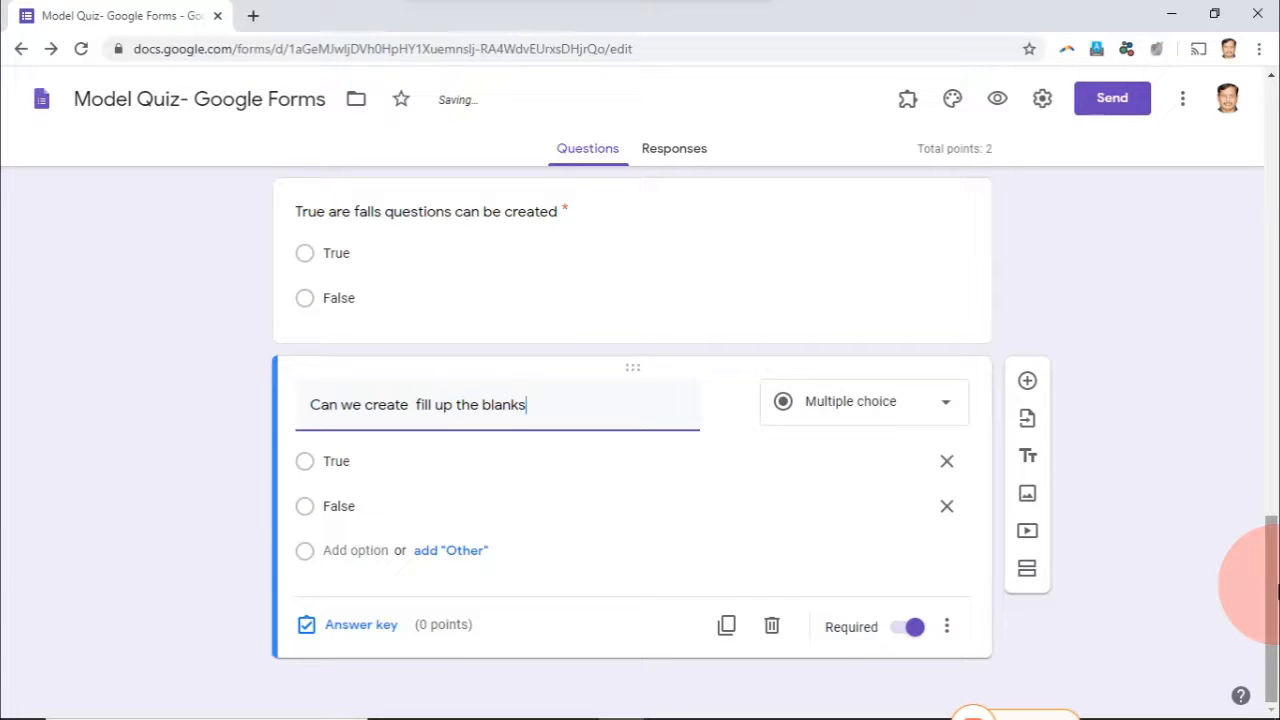
pyautogui.write(' ?')
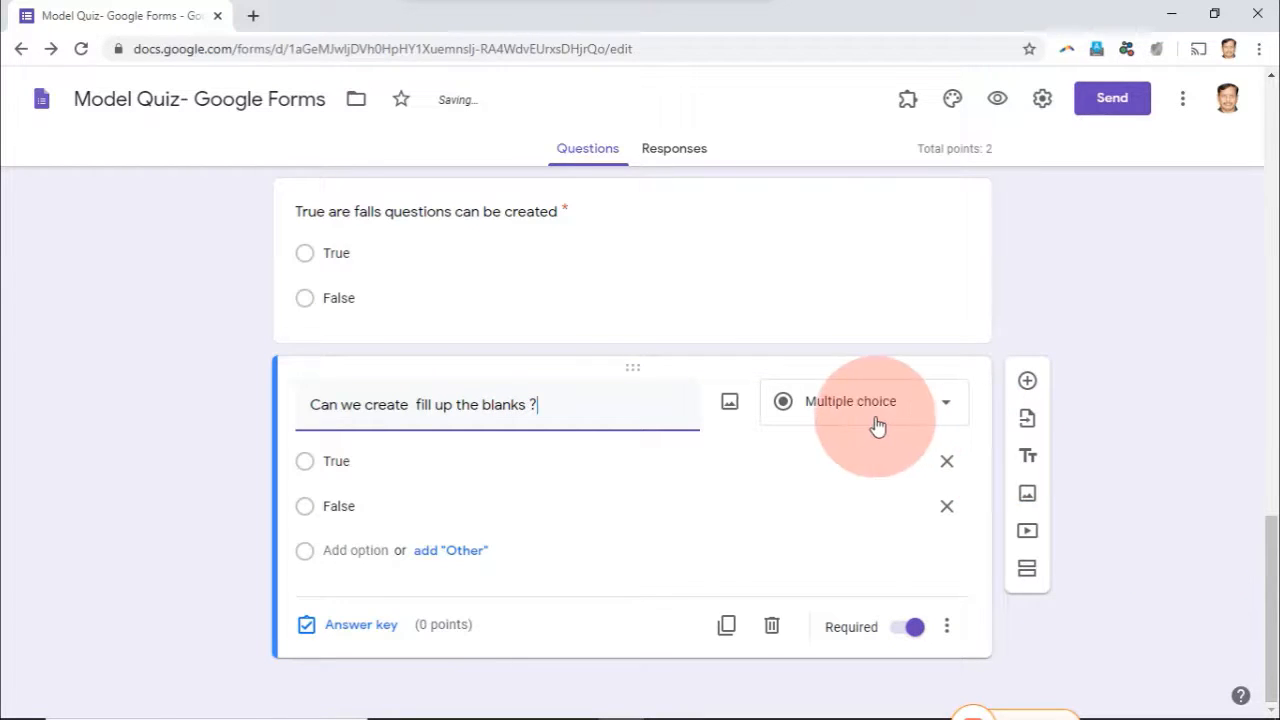
# Replace the options of the fill up the blanks question with "Yes" and "No", keeping it multiple choice
pyautogui.click(876, 415)
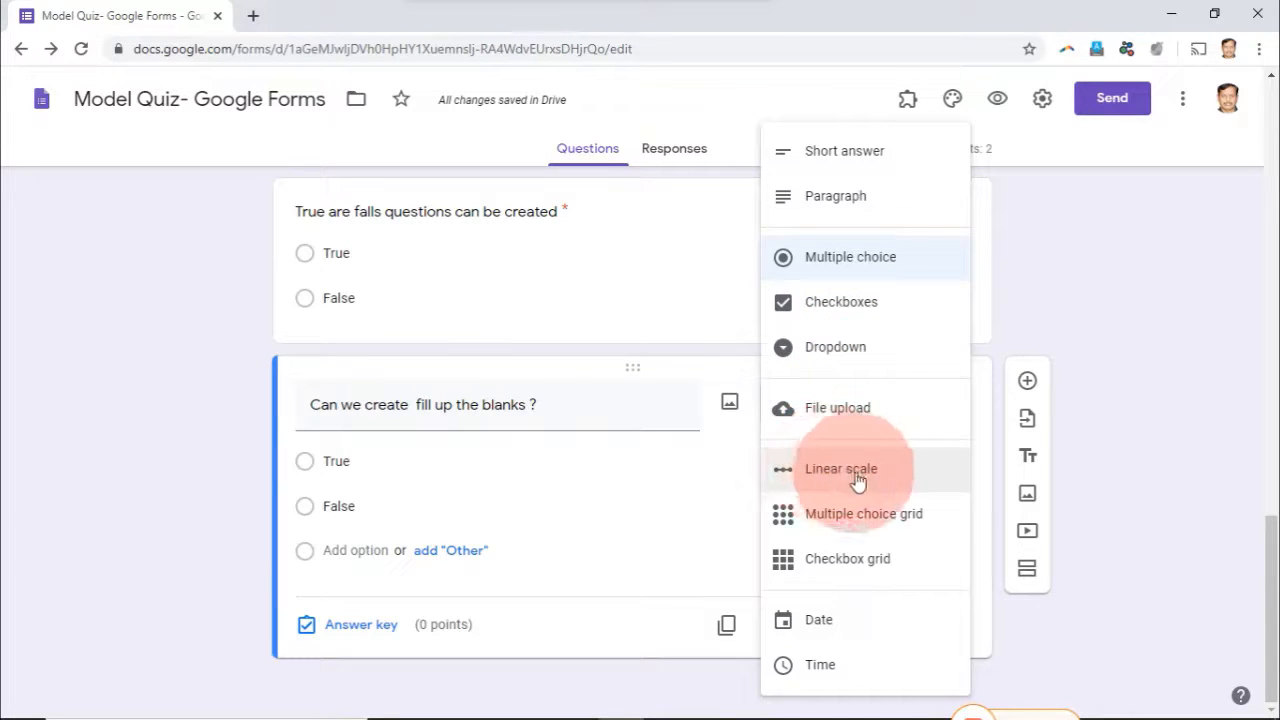
pyautogui.click(381, 463)
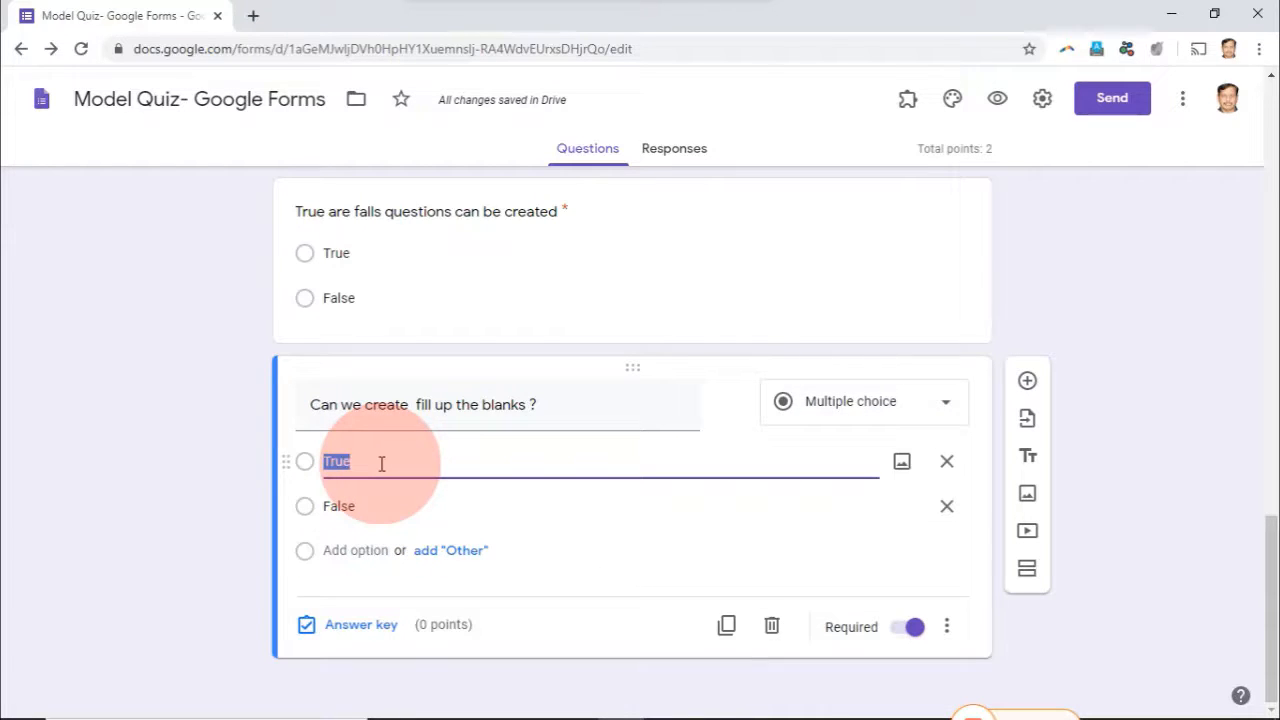
pyautogui.write('Yes')
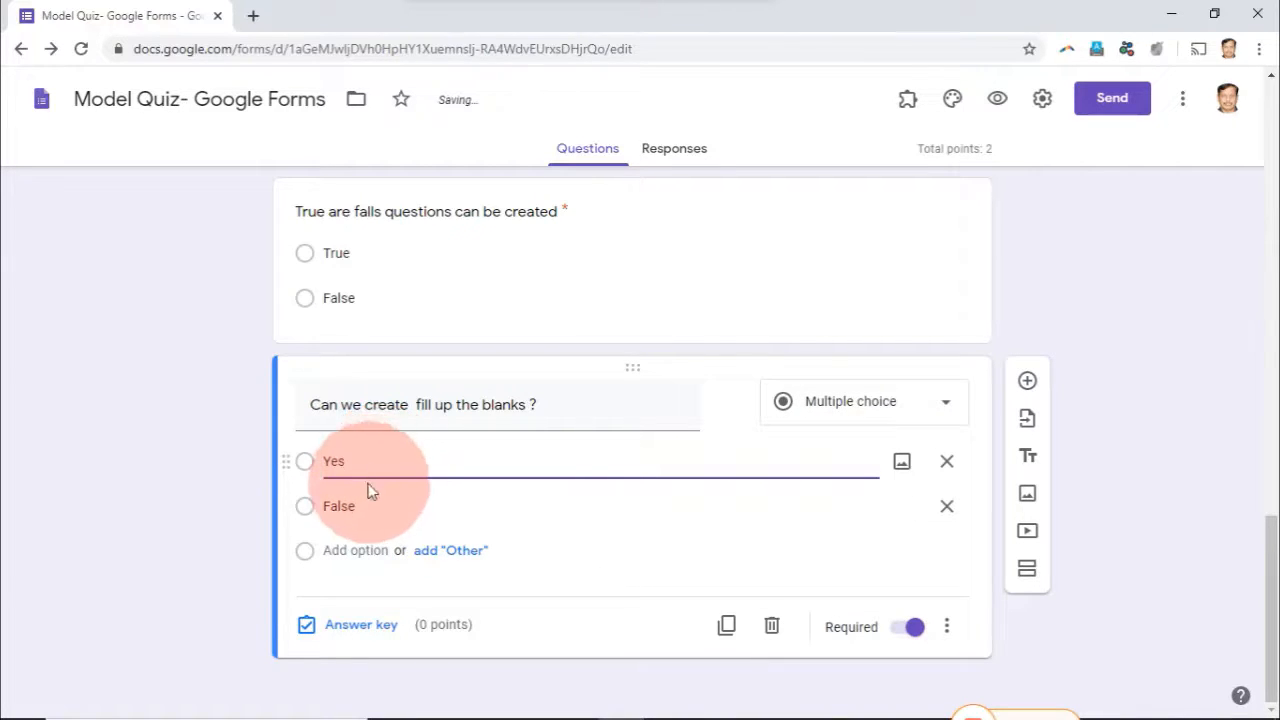
pyautogui.click(360, 506)
pyautogui.write('No')
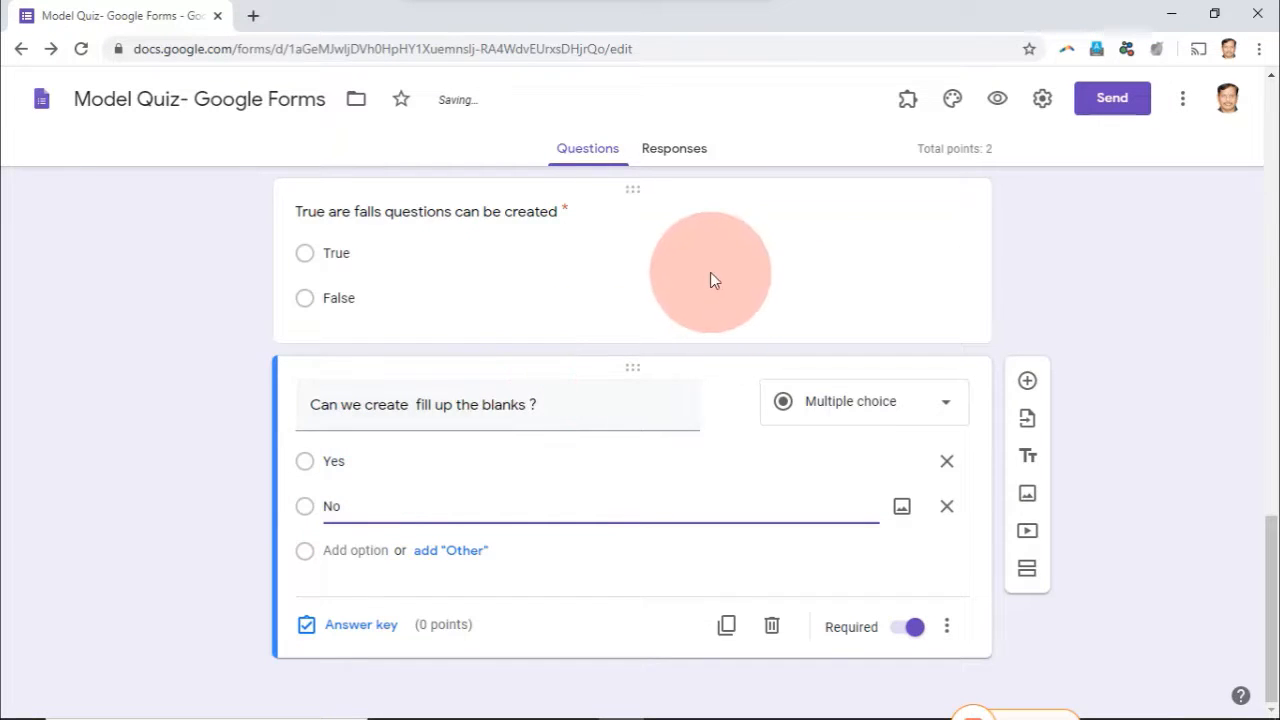
# Set the answer key of the "True are falls questions can be created" question to "True"
pyautogui.click(710, 272)
pyautogui.click(365, 456)
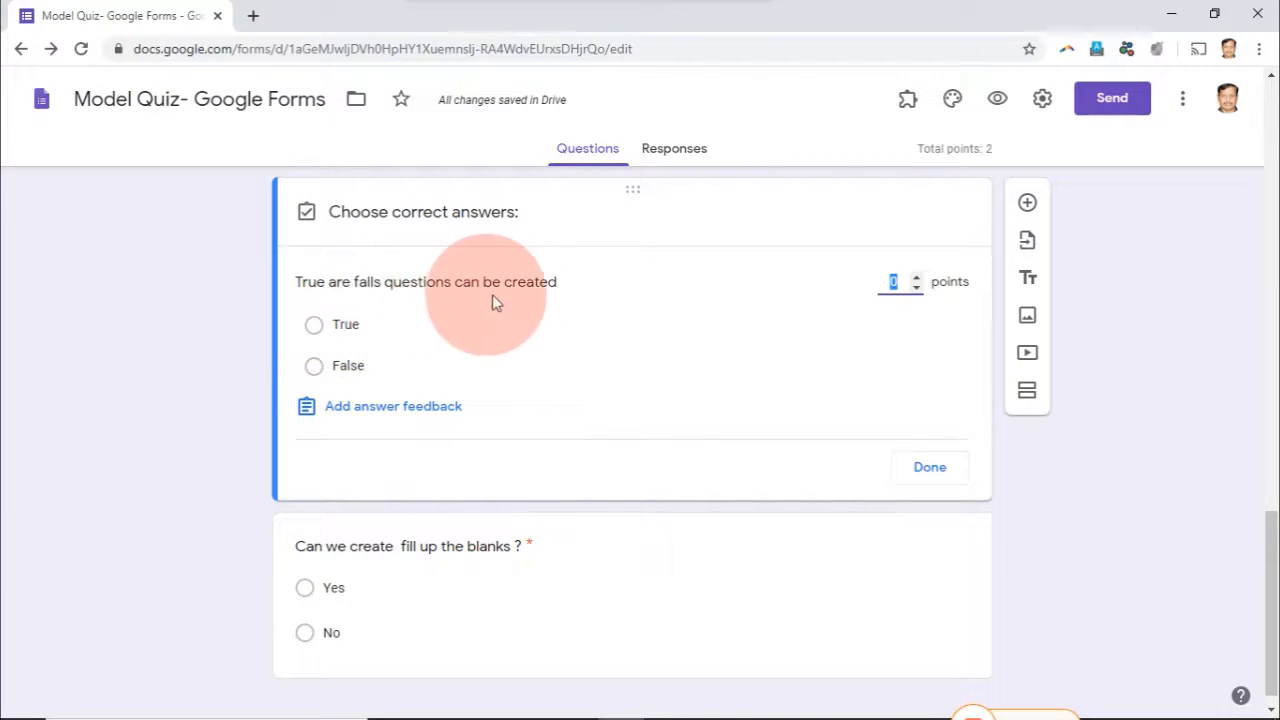
pyautogui.click(316, 330)
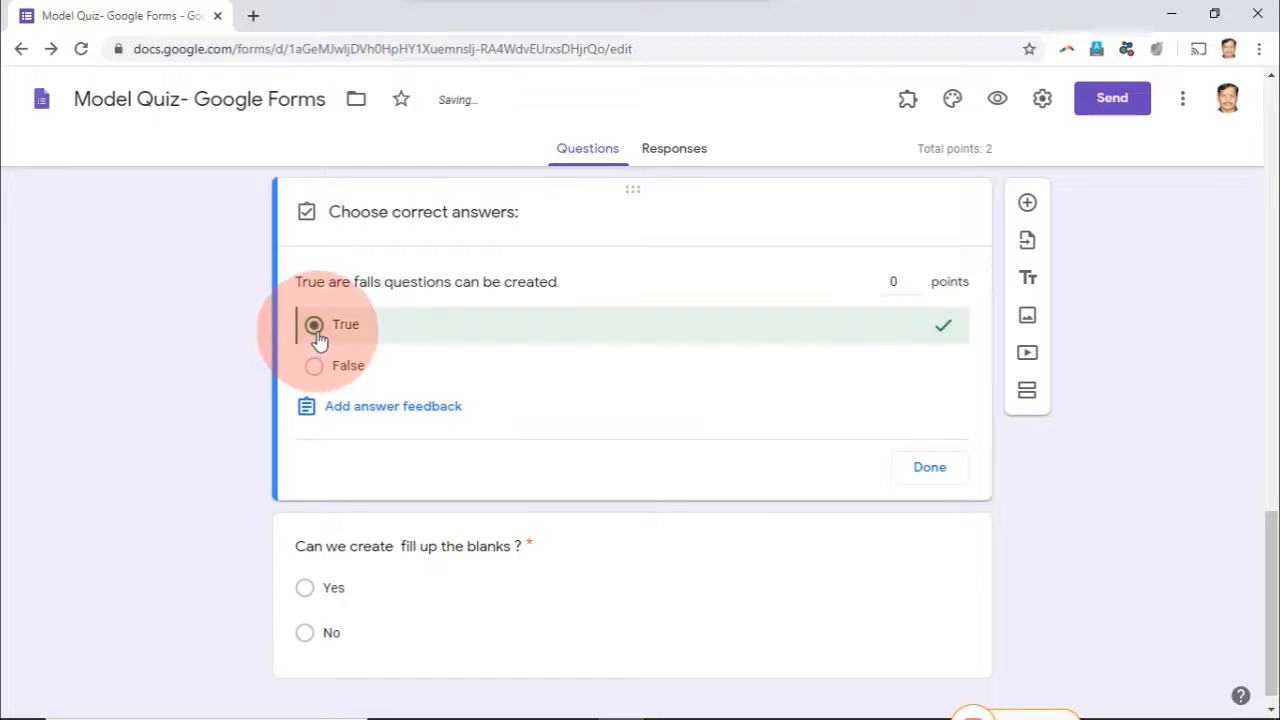
pyautogui.click(924, 463)
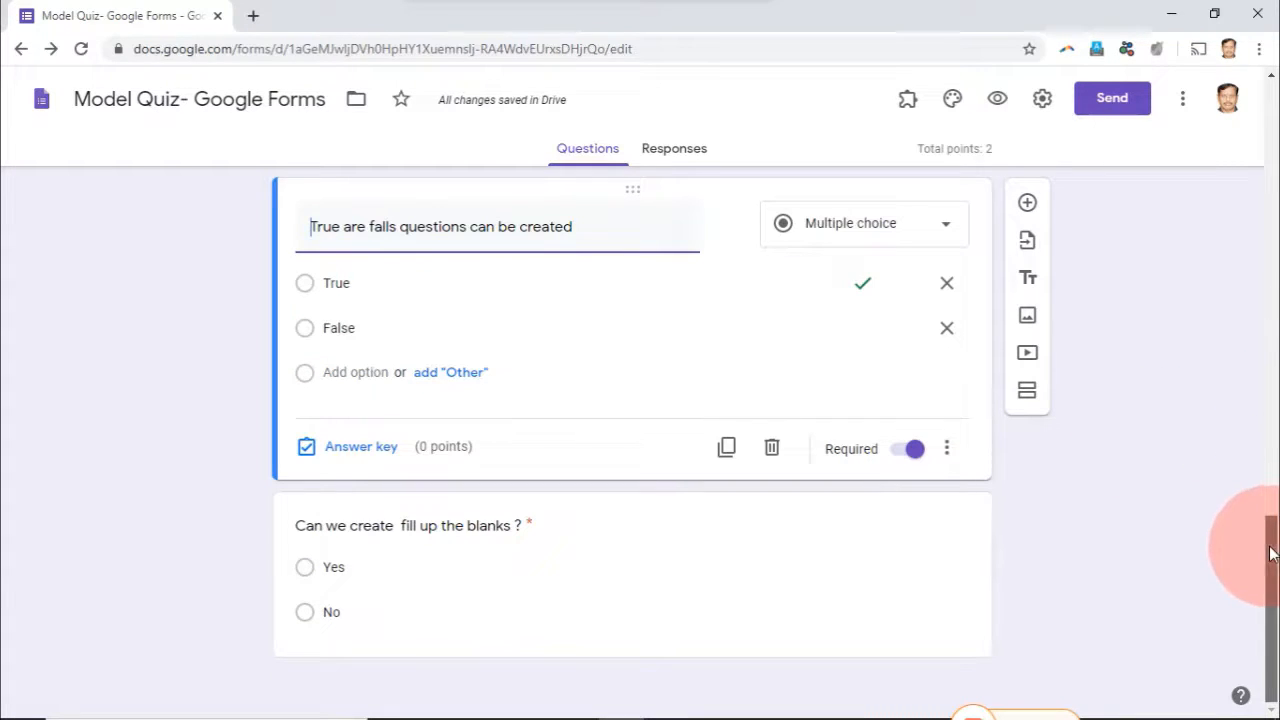
# Set the answer key of the "Can we create fill up the blanks ?" question to "No", worth 1 point
pyautogui.click(444, 586)
pyautogui.click(364, 622)
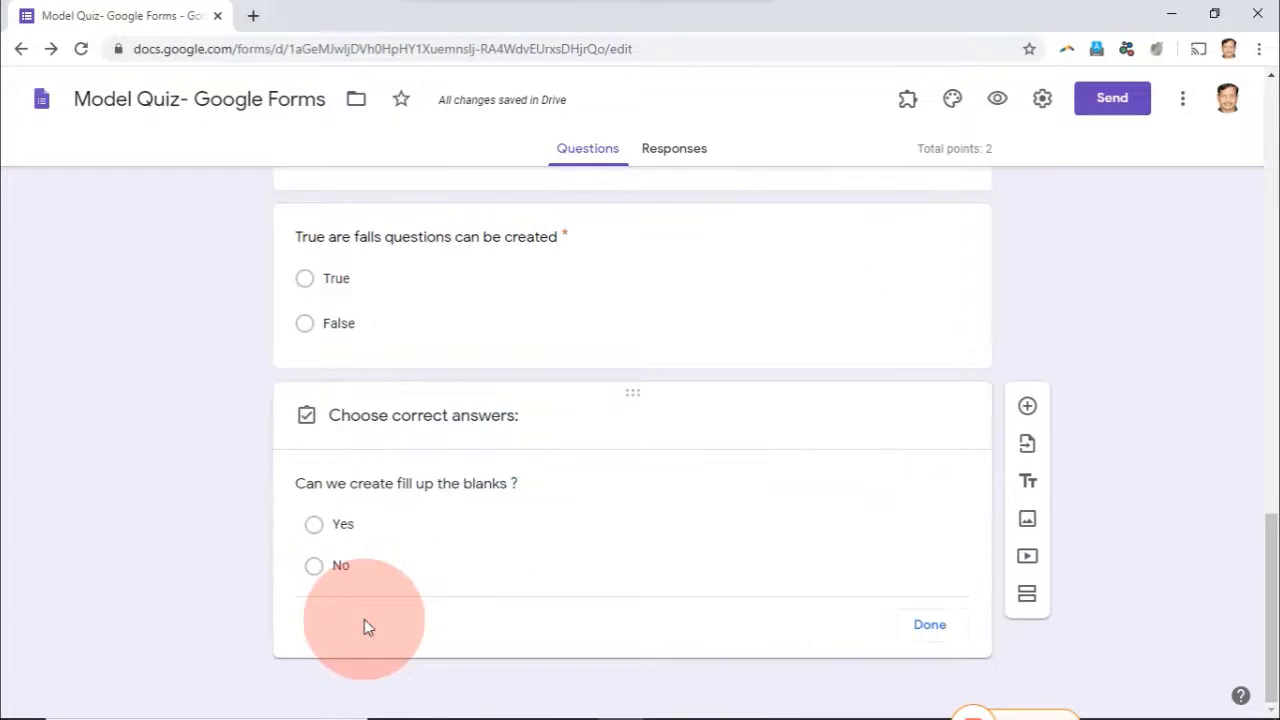
pyautogui.click(314, 545)
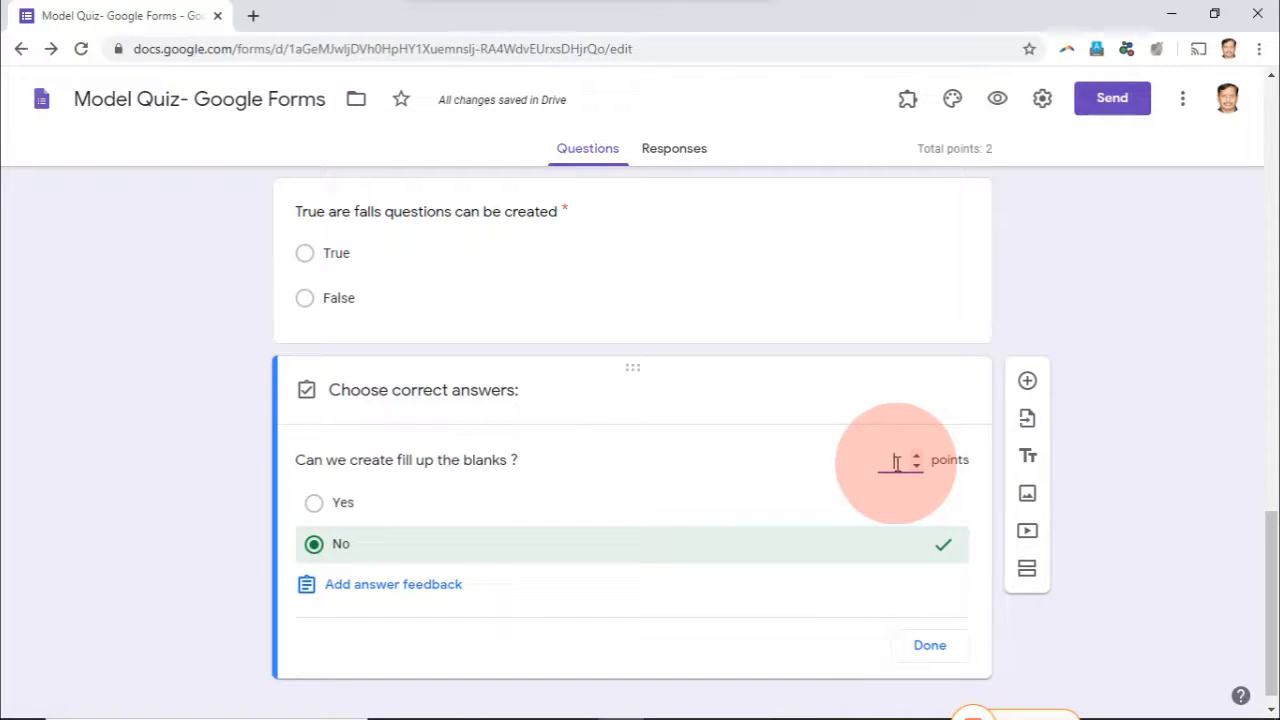
pyautogui.click(929, 648)
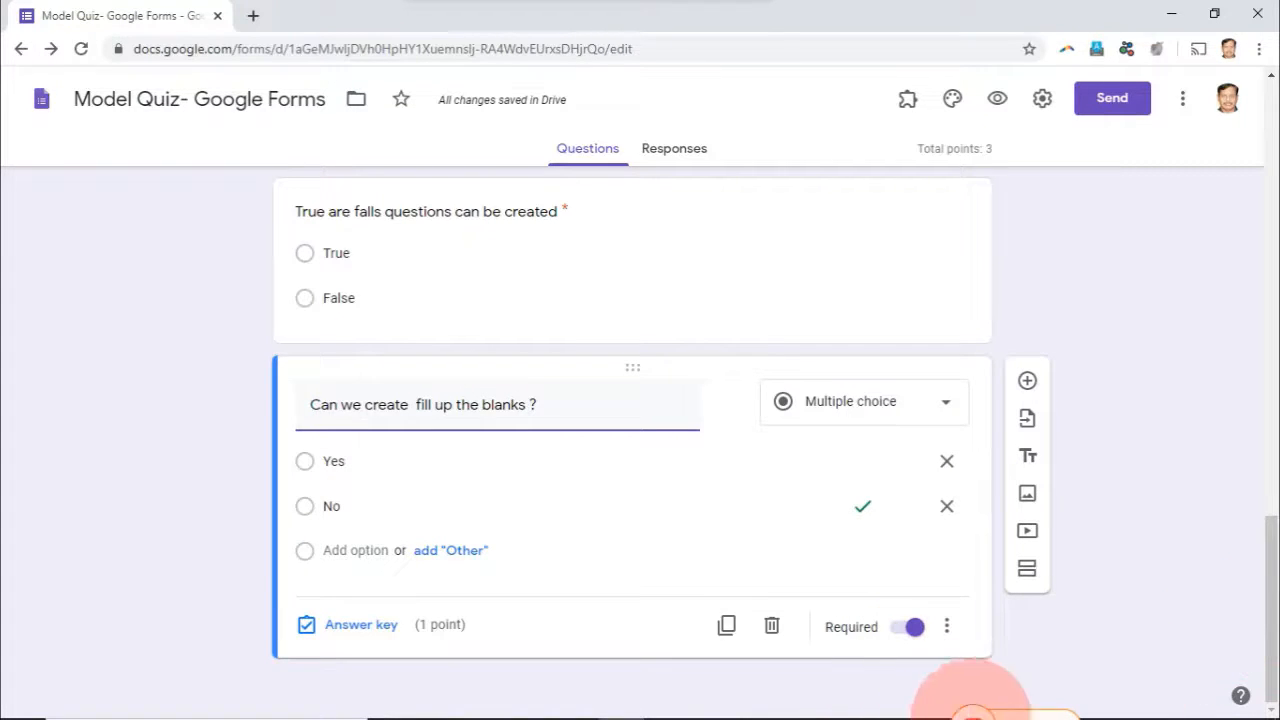
# Duplicate the fill up the blanks question and retitle the copy "How to create long answer question and Evaluate"
pyautogui.click(727, 630)
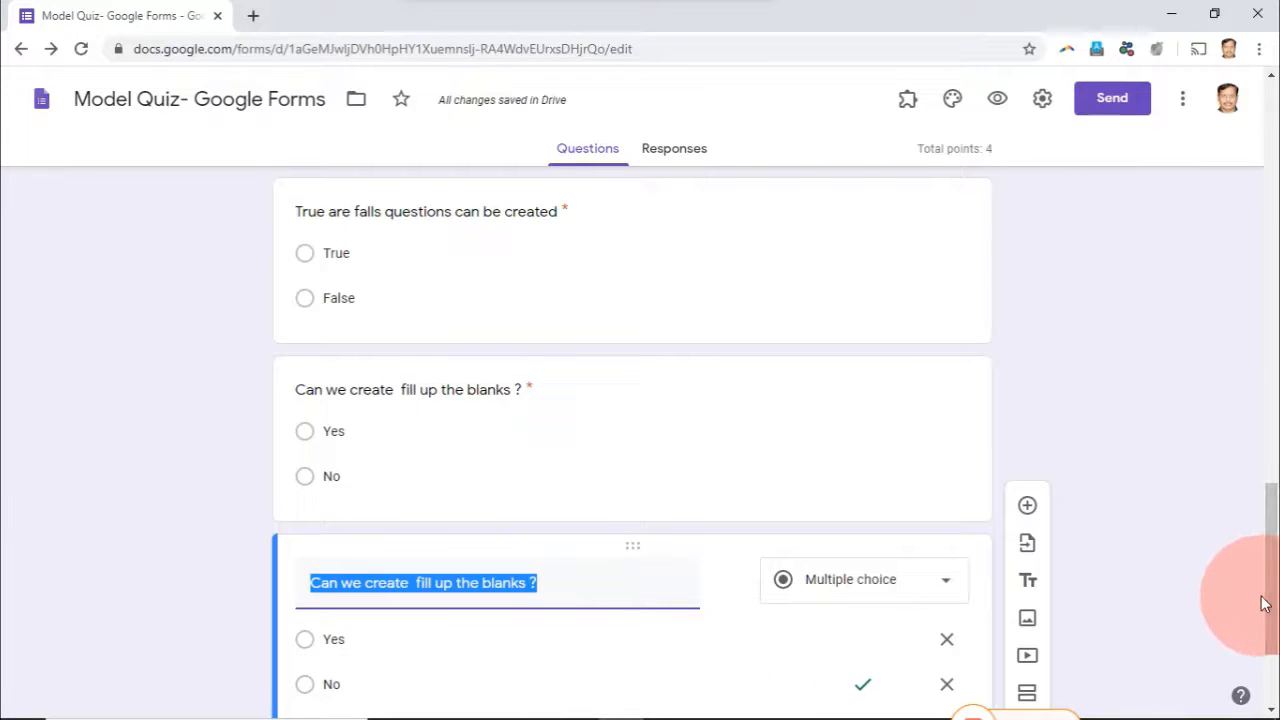
pyautogui.moveTo(1276, 598); pyautogui.dragTo(1276, 655)
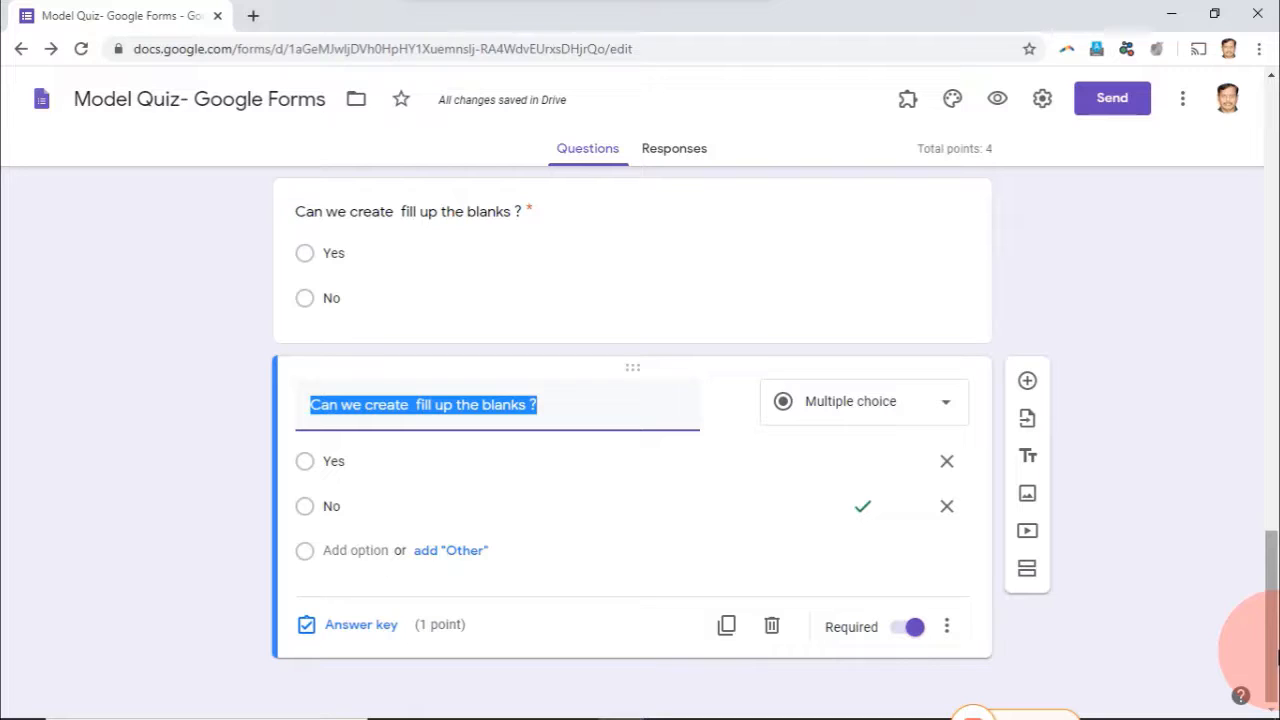
pyautogui.write('C')
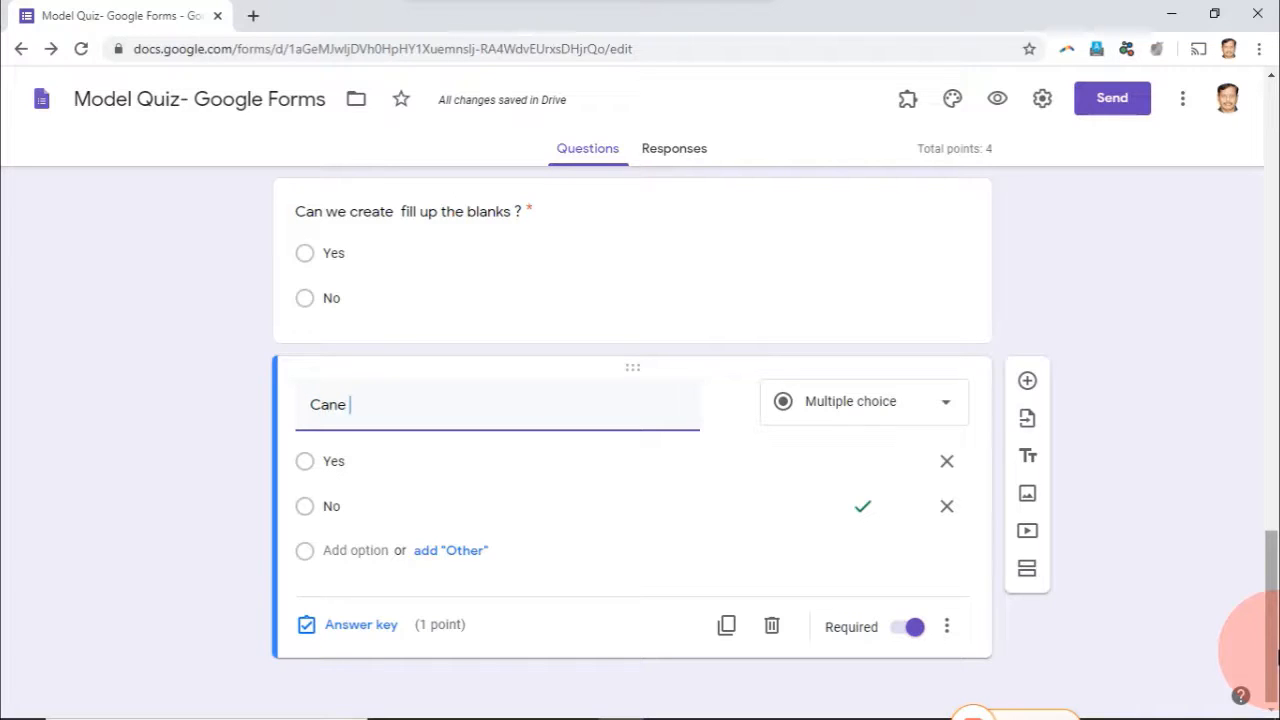
pyautogui.write('ane')
pyautogui.press('BackSpace')
pyautogui.press('BackSpace')
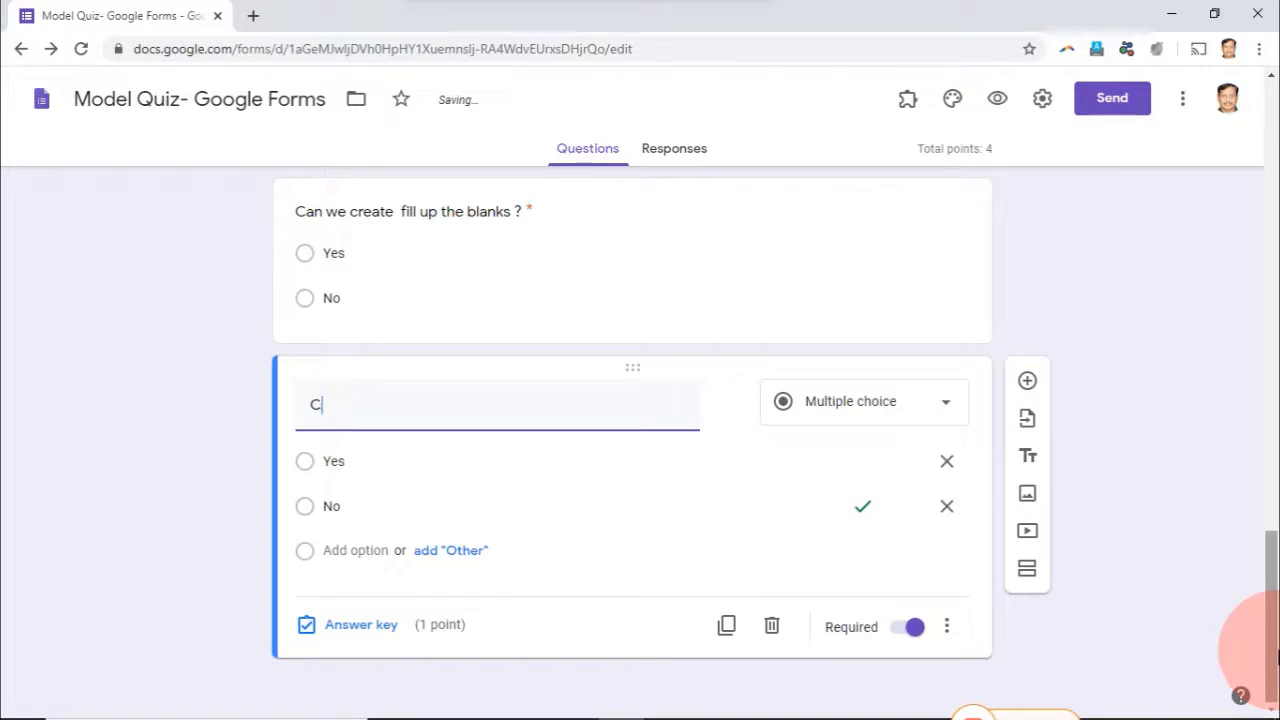
pyautogui.press('BackSpace')
pyautogui.write('Ho ')
pyautogui.write(' to crete a')
pyautogui.press('BackSpace')
pyautogui.write('ate P')
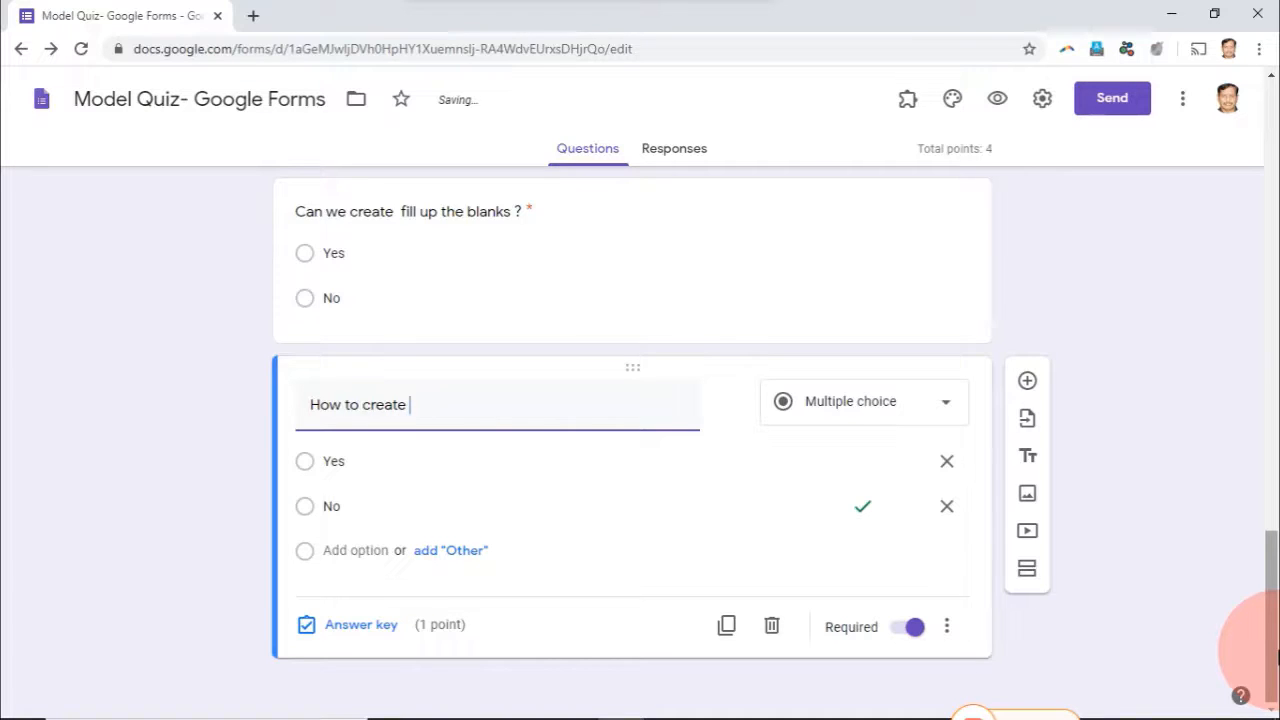
pyautogui.write('long answwer')
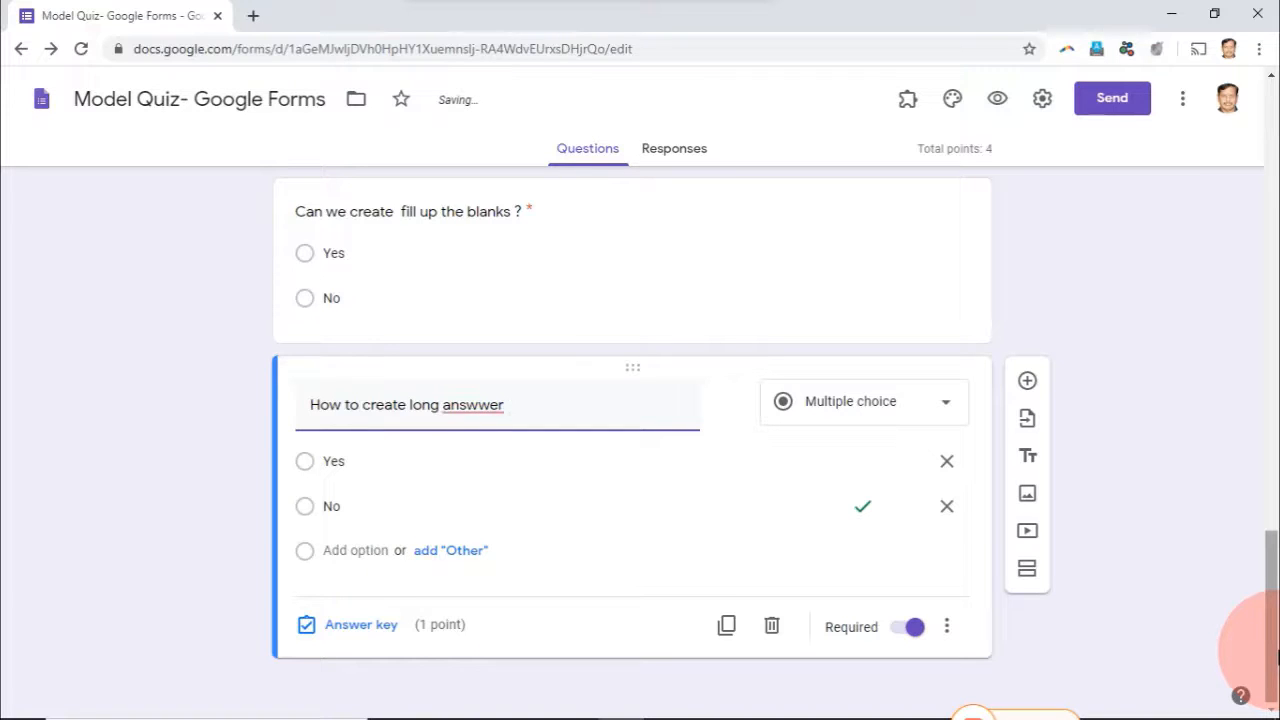
pyautogui.press('BackSpace')
pyautogui.press('BackSpace')
pyautogui.press('BackSpace')
pyautogui.write('er question and E')
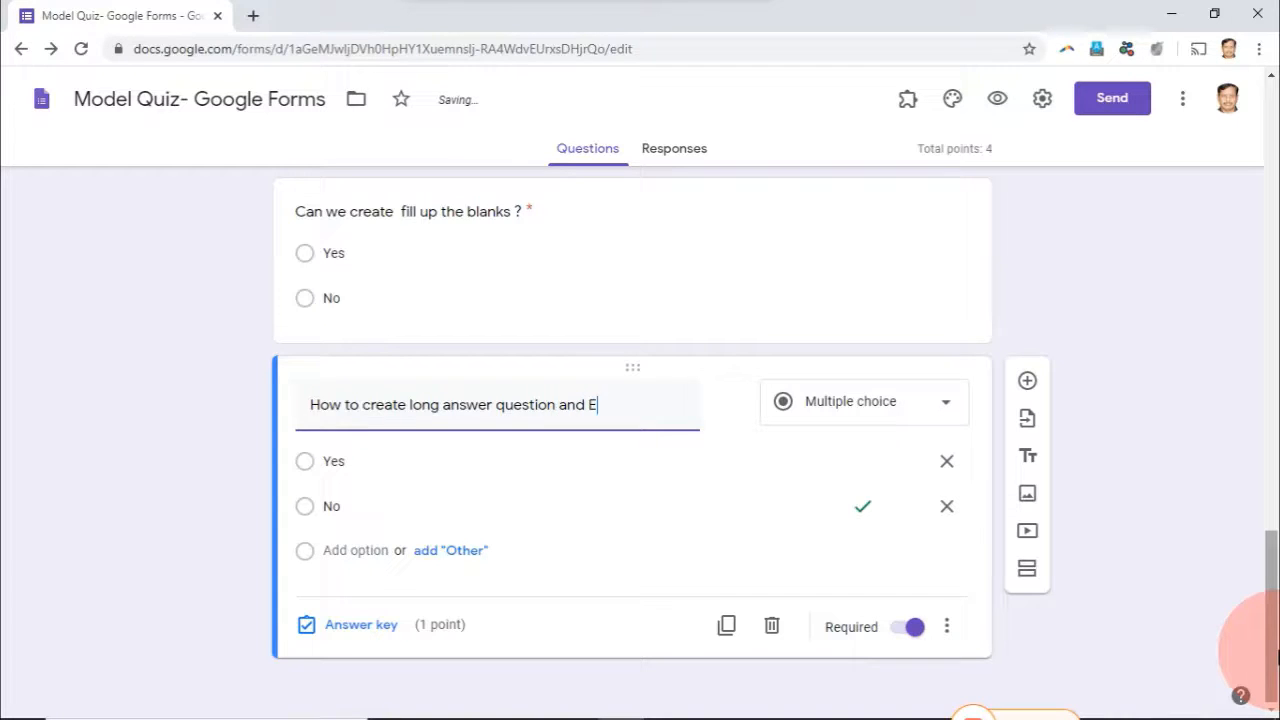
pyautogui.write('valuate')
# Change the long answer question's type to Paragraph and set its points to 0
pyautogui.click(892, 408)
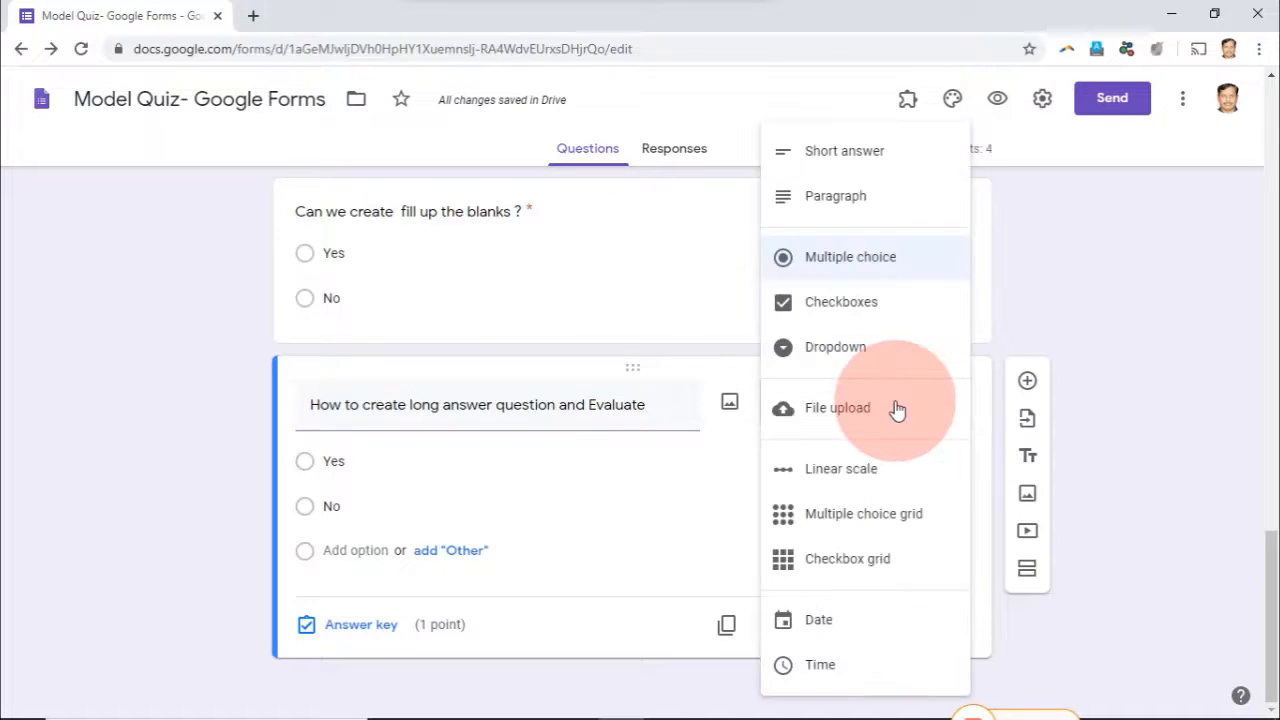
pyautogui.click(855, 218)
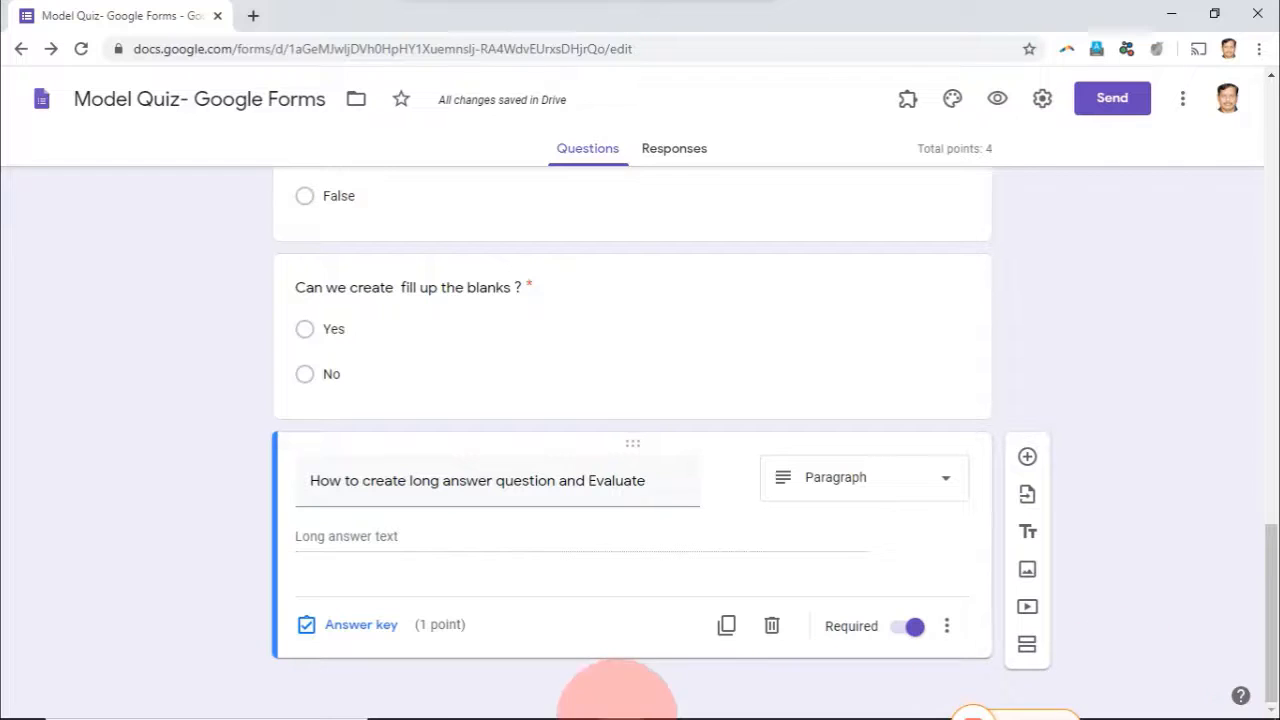
pyautogui.click(360, 626)
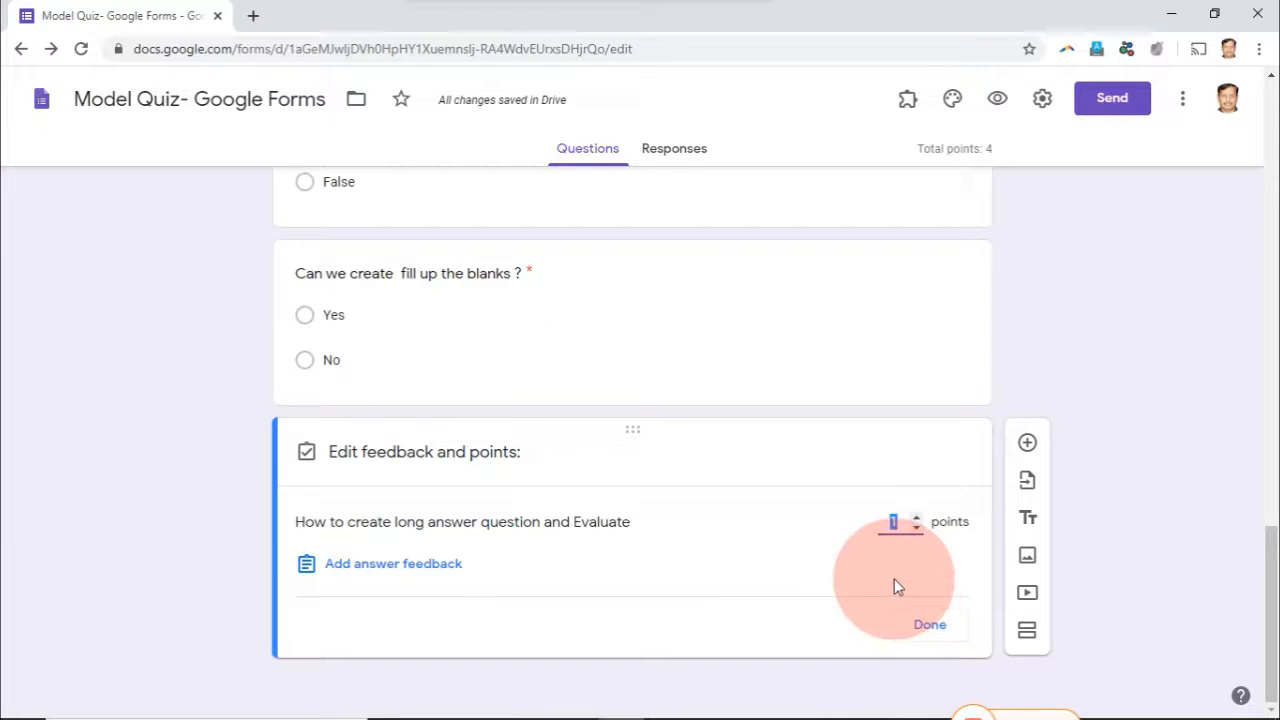
pyautogui.write('0')
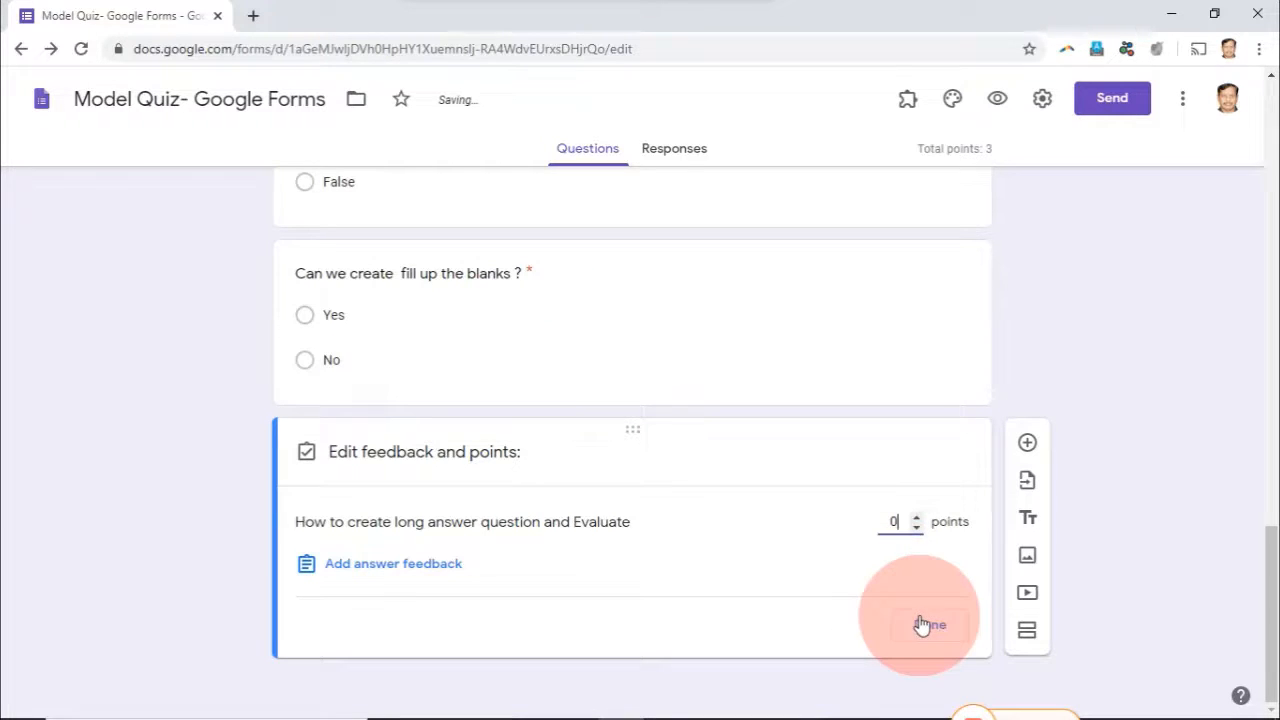
pyautogui.click(919, 624)
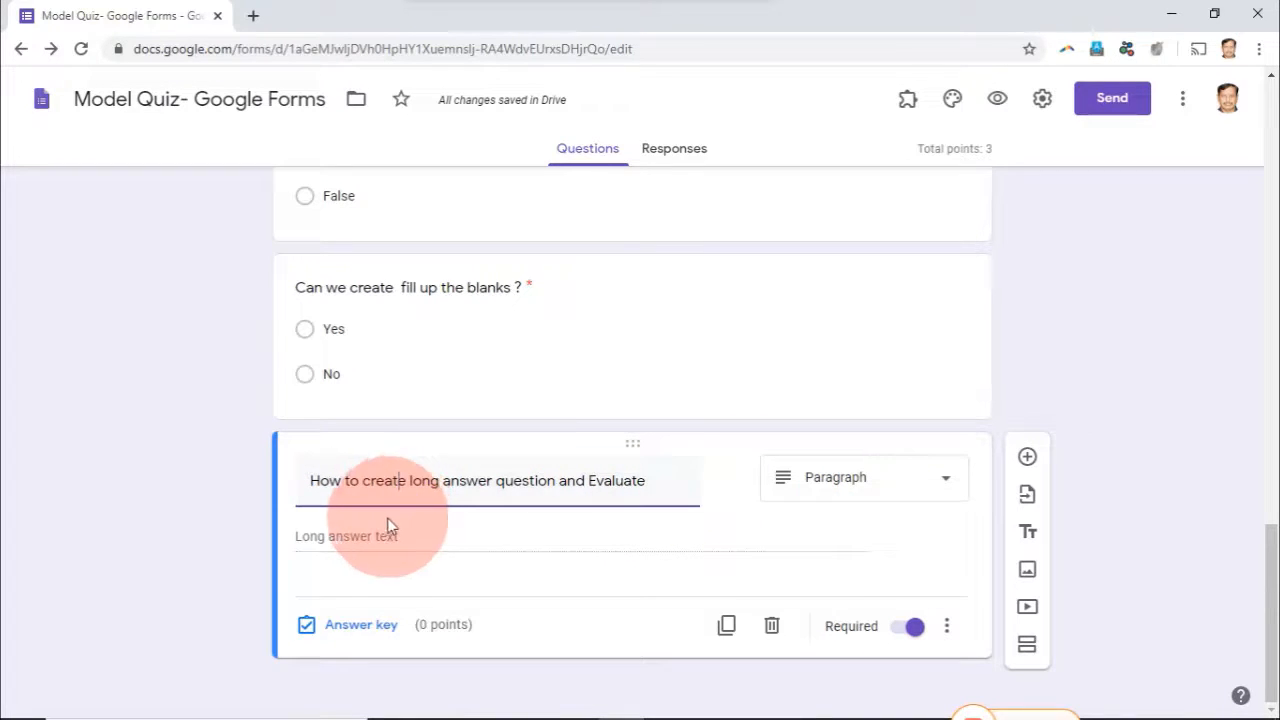
pyautogui.click(355, 626)
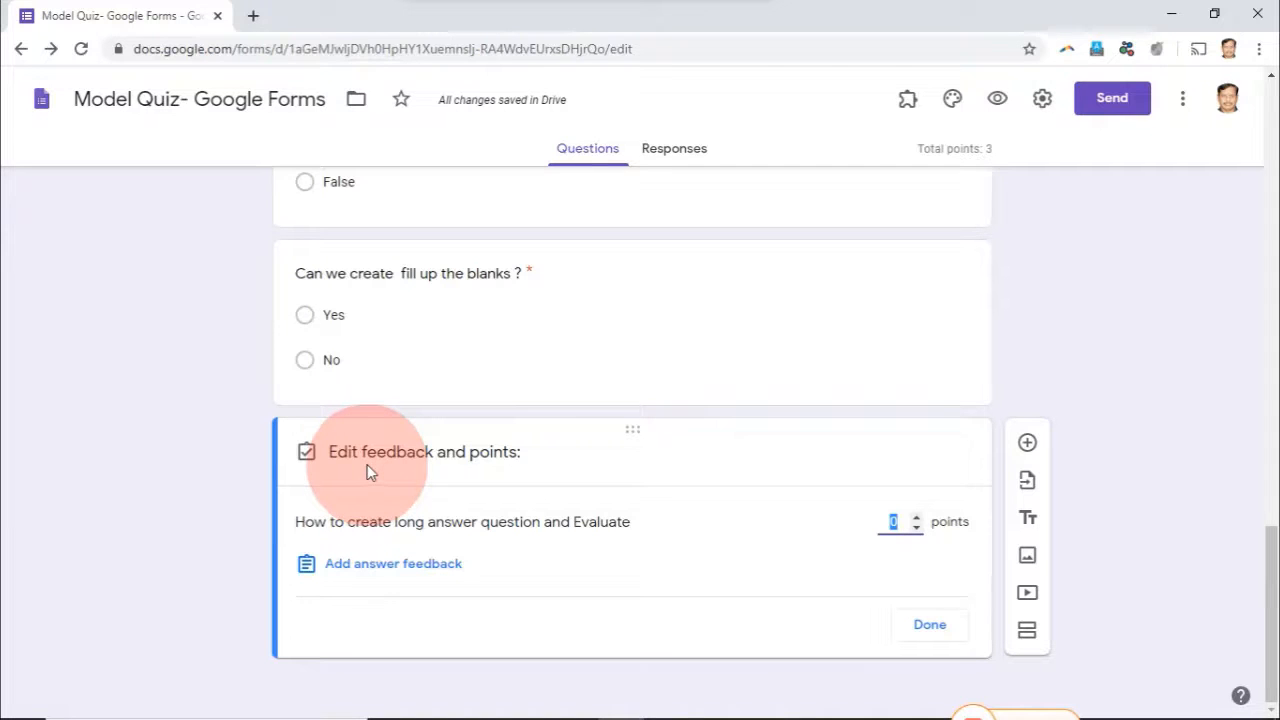
pyautogui.click(926, 634)
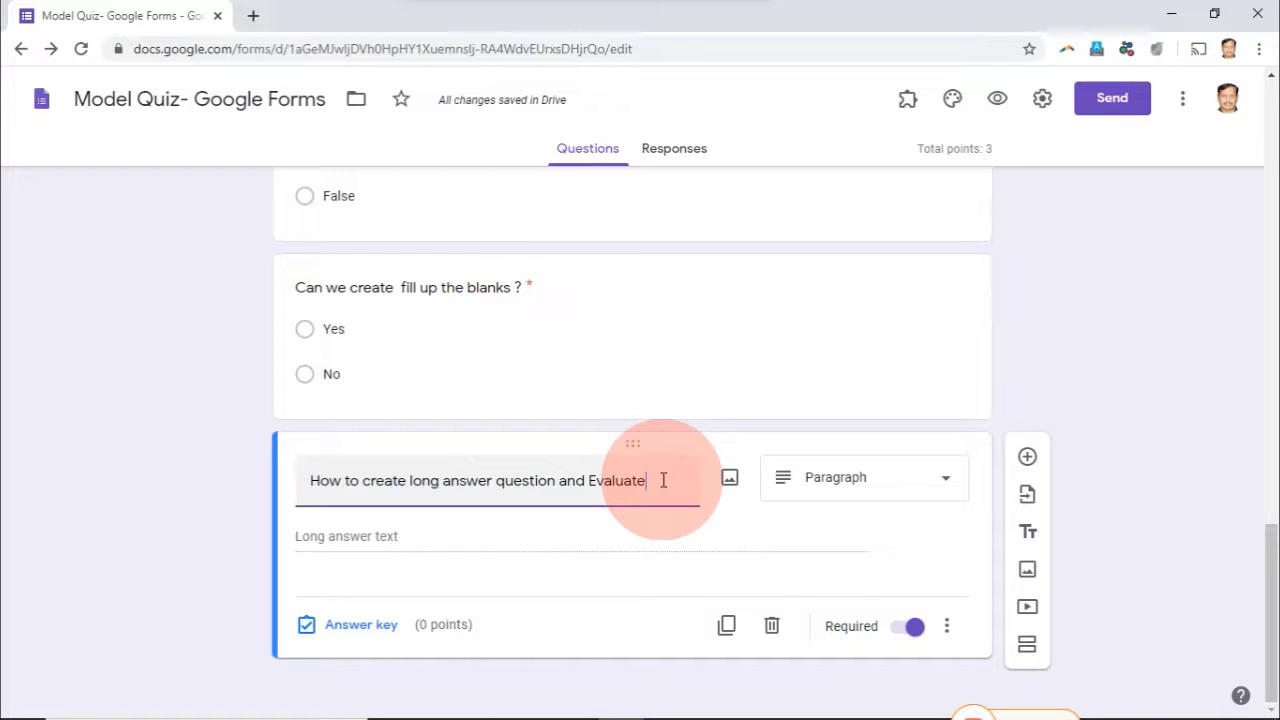
# Add "( This question will be manually evaluated)" on a new line of the long answer question's title
pyautogui.write('( This que')
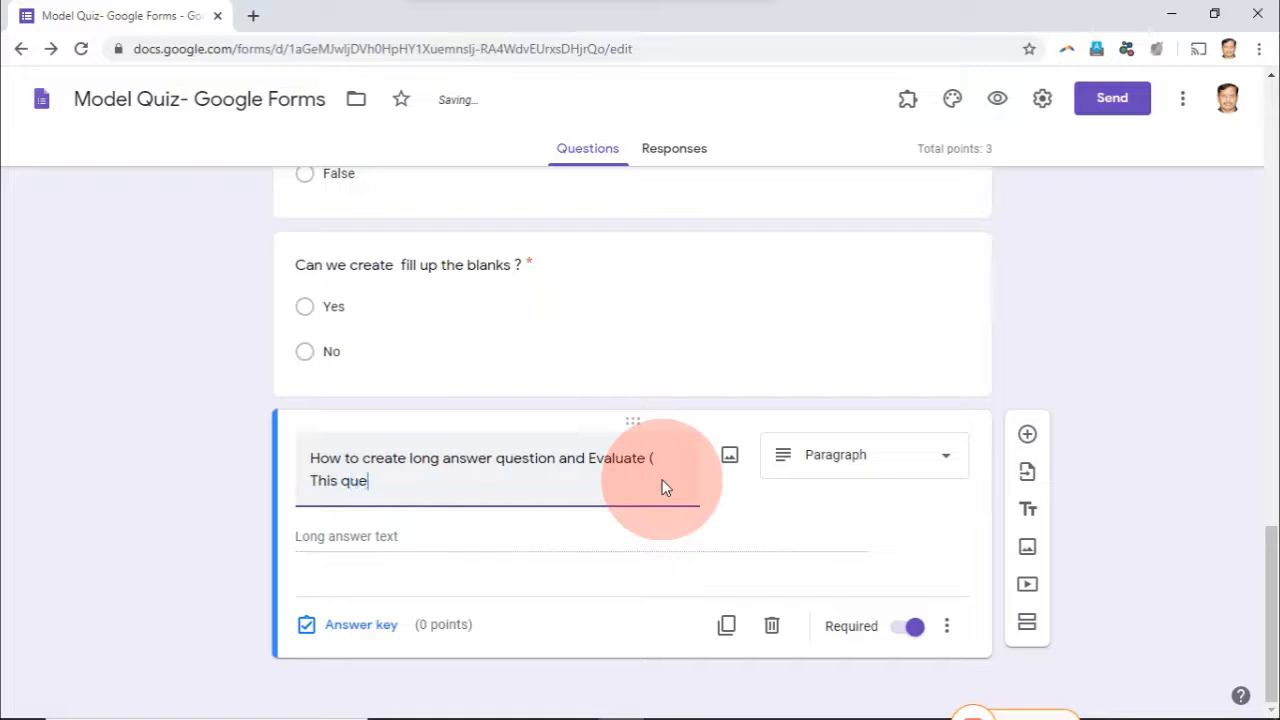
pyautogui.write('stion will ')
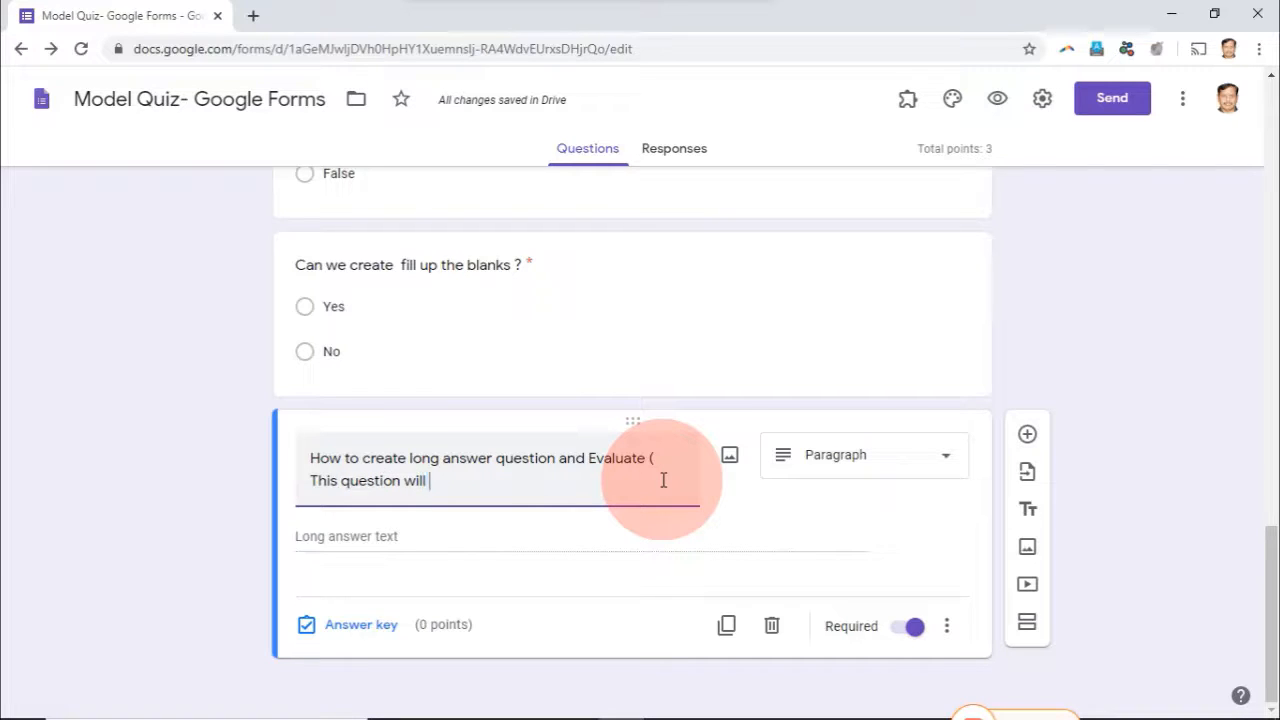
pyautogui.write('be manu')
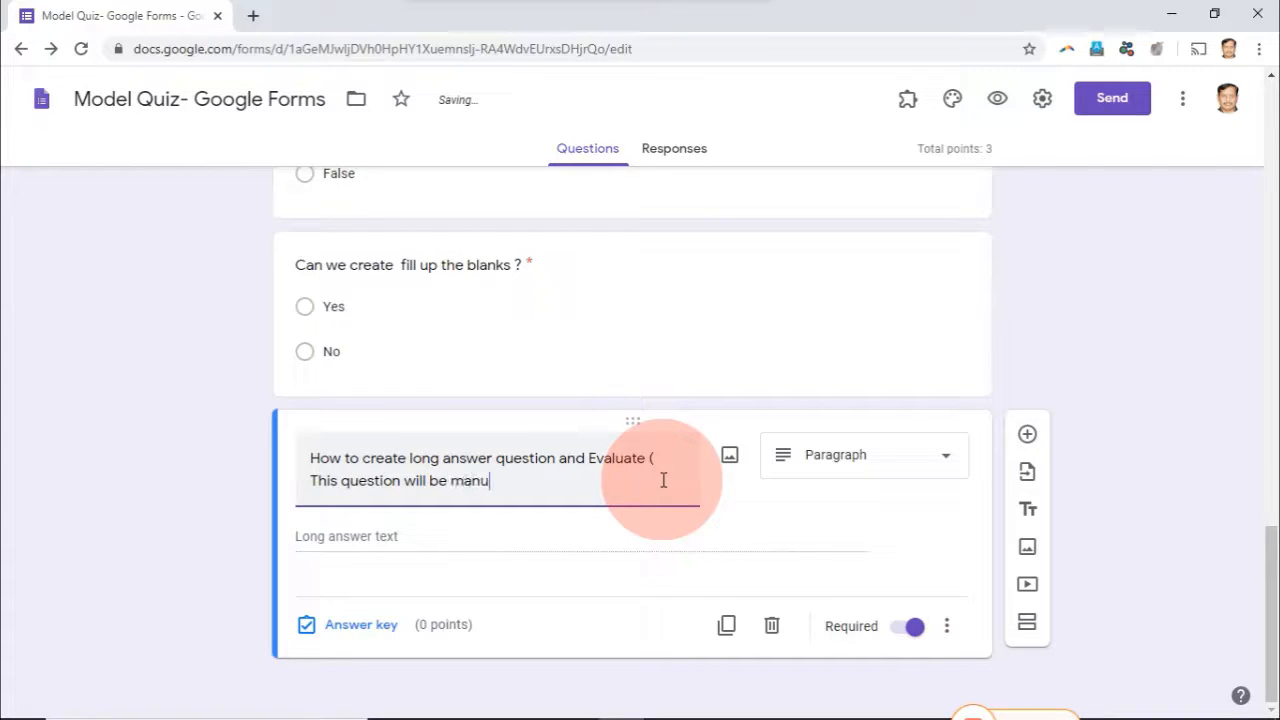
pyautogui.write('ally eva')
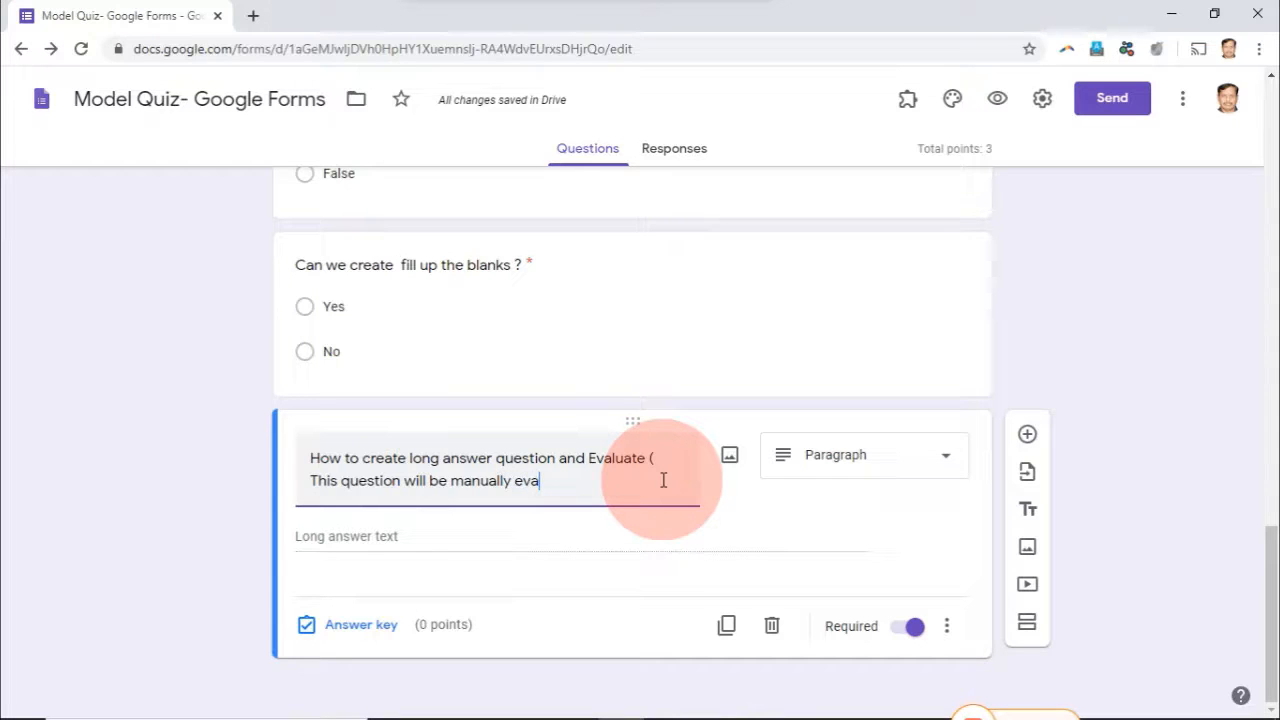
pyautogui.write('luated)')
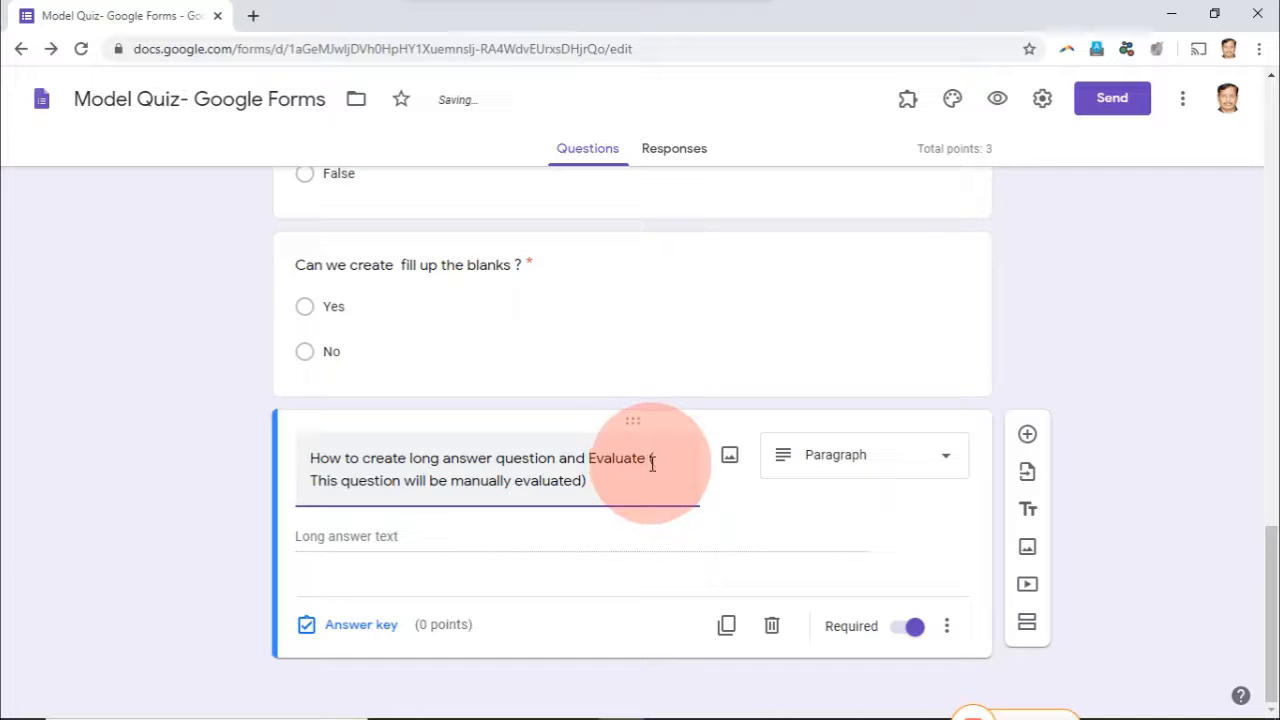
pyautogui.click(651, 460)
pyautogui.press('Return')
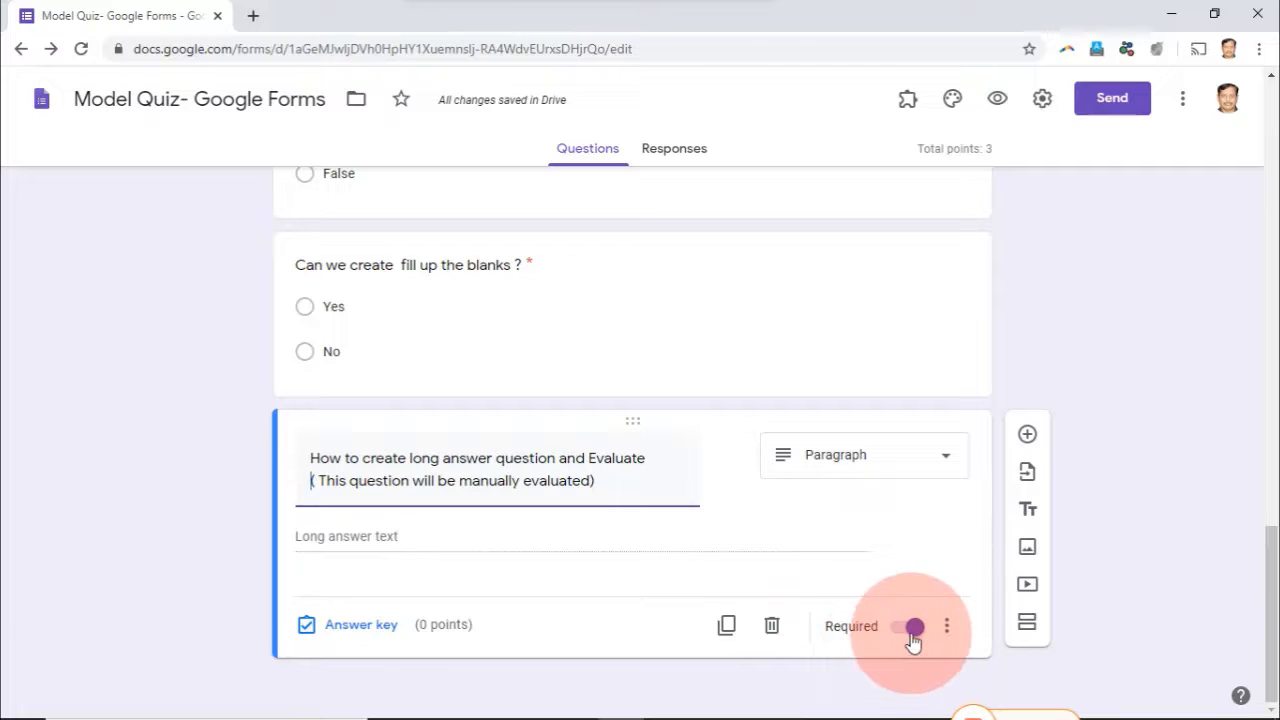
# Duplicate the long answer question and retitle the copy "How to create match the following questions"
pyautogui.click(726, 625)
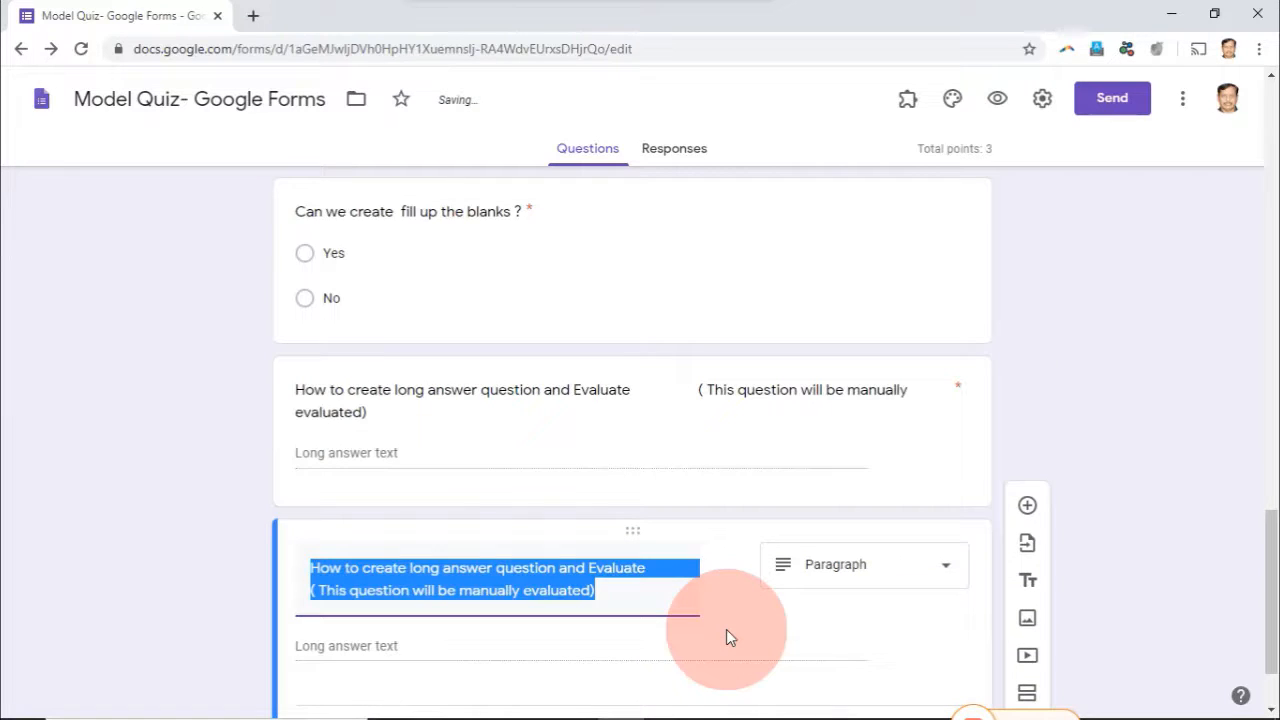
pyautogui.write('How to cre')
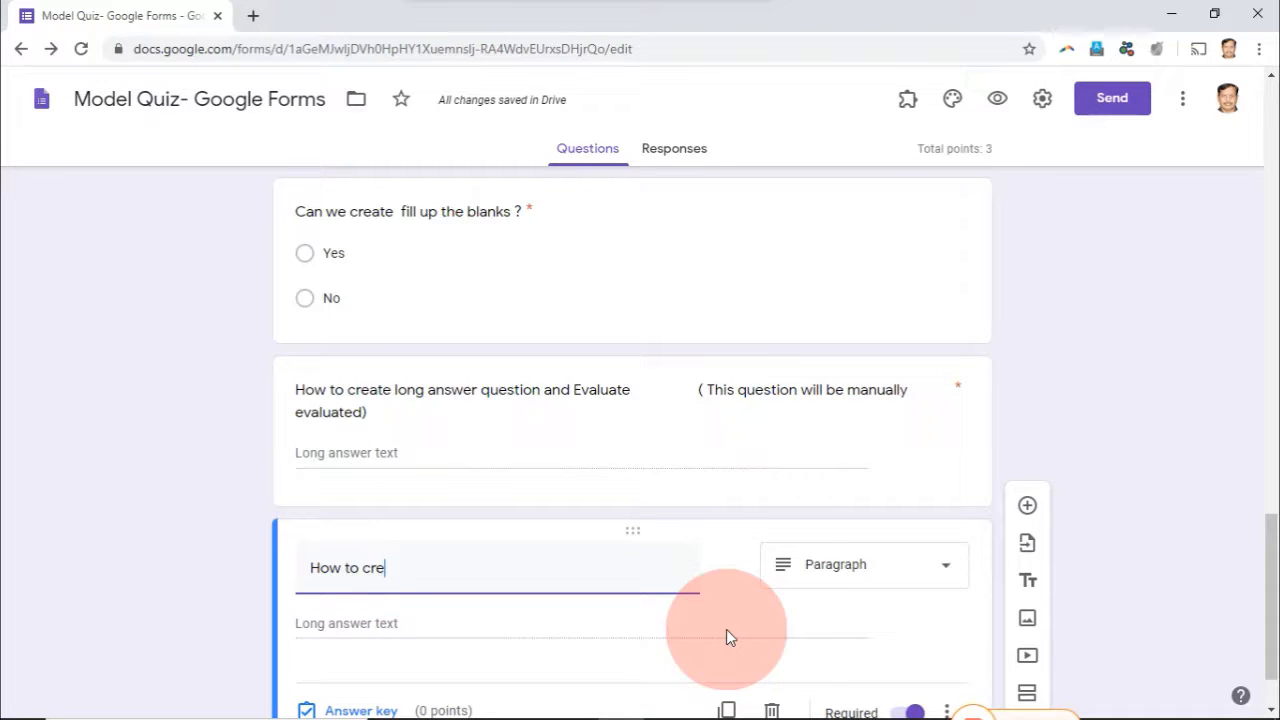
pyautogui.press('BackSpace')
pyautogui.press('BackSpace')
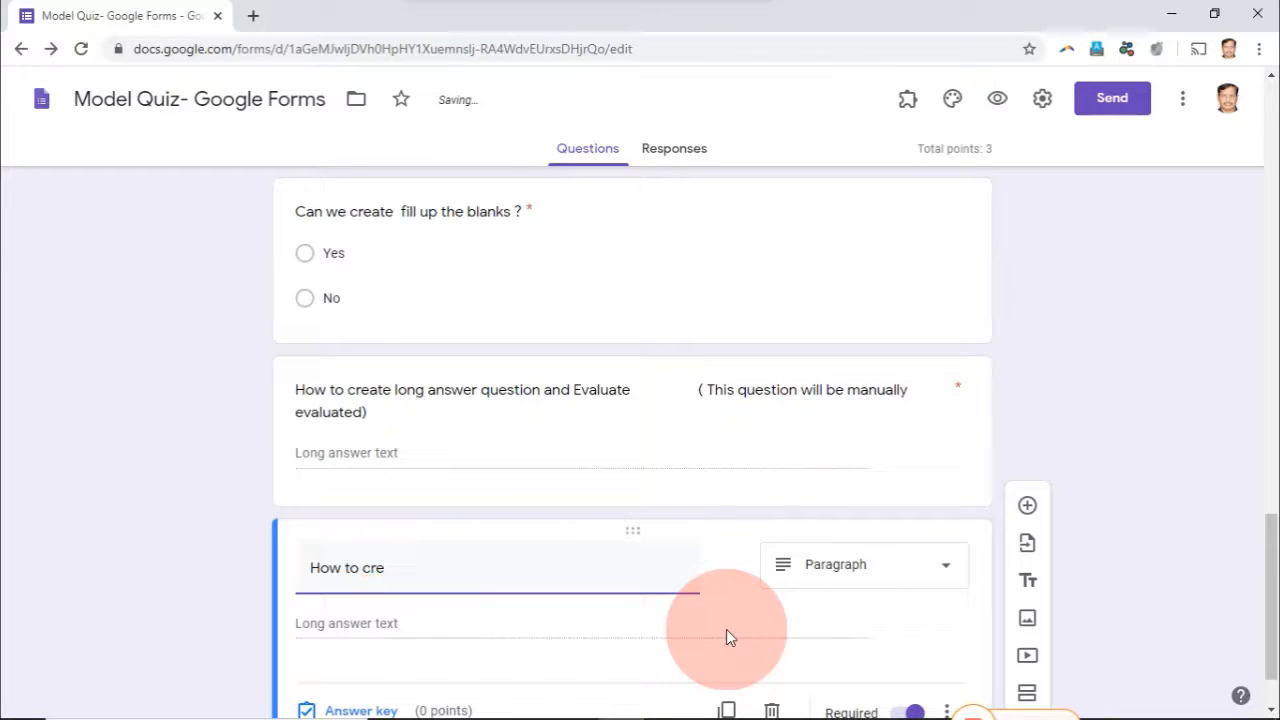
pyautogui.write('atr')
pyautogui.press('BackSpace')
pyautogui.write('e mat')
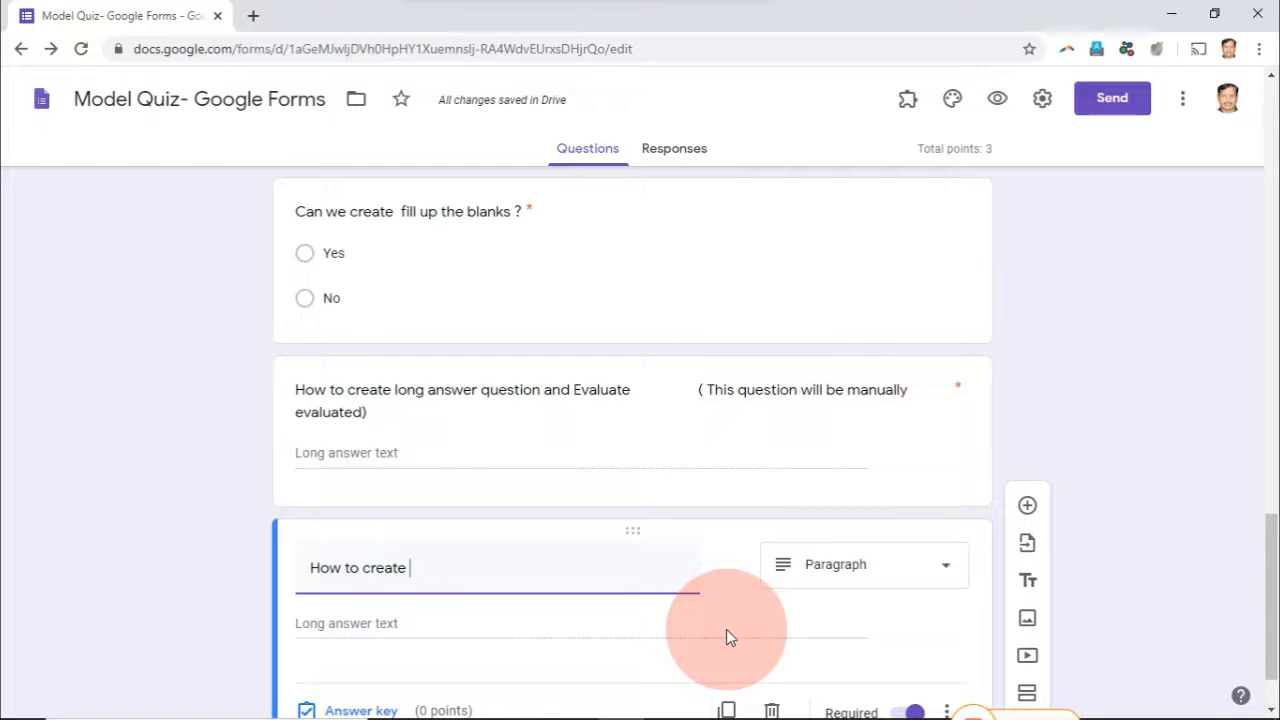
pyautogui.write('ch')
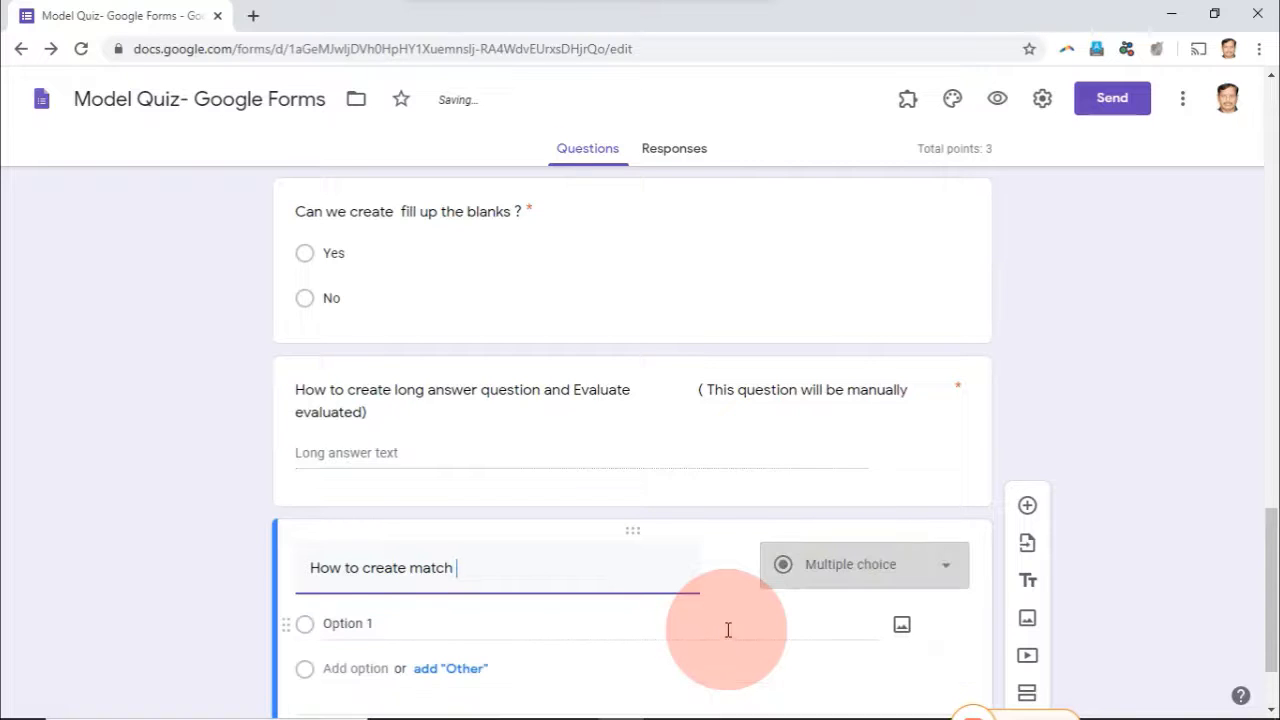
pyautogui.write(' the folow')
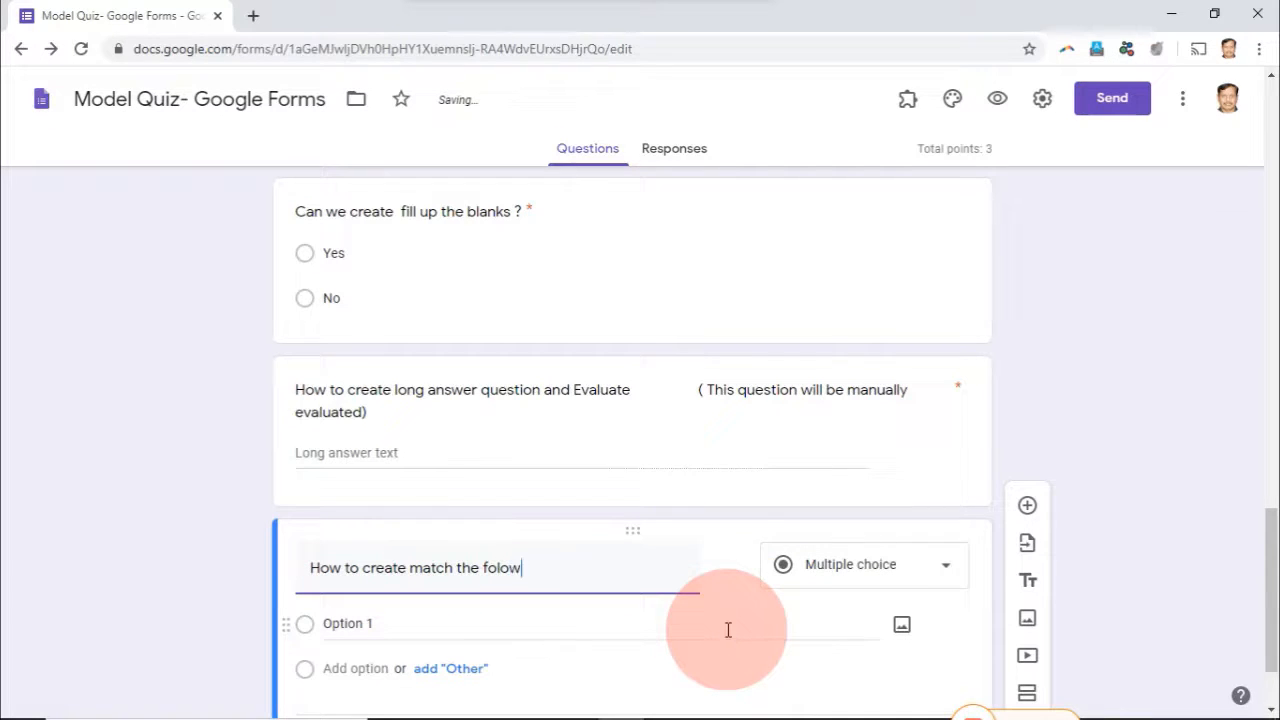
pyautogui.write('ing questions')
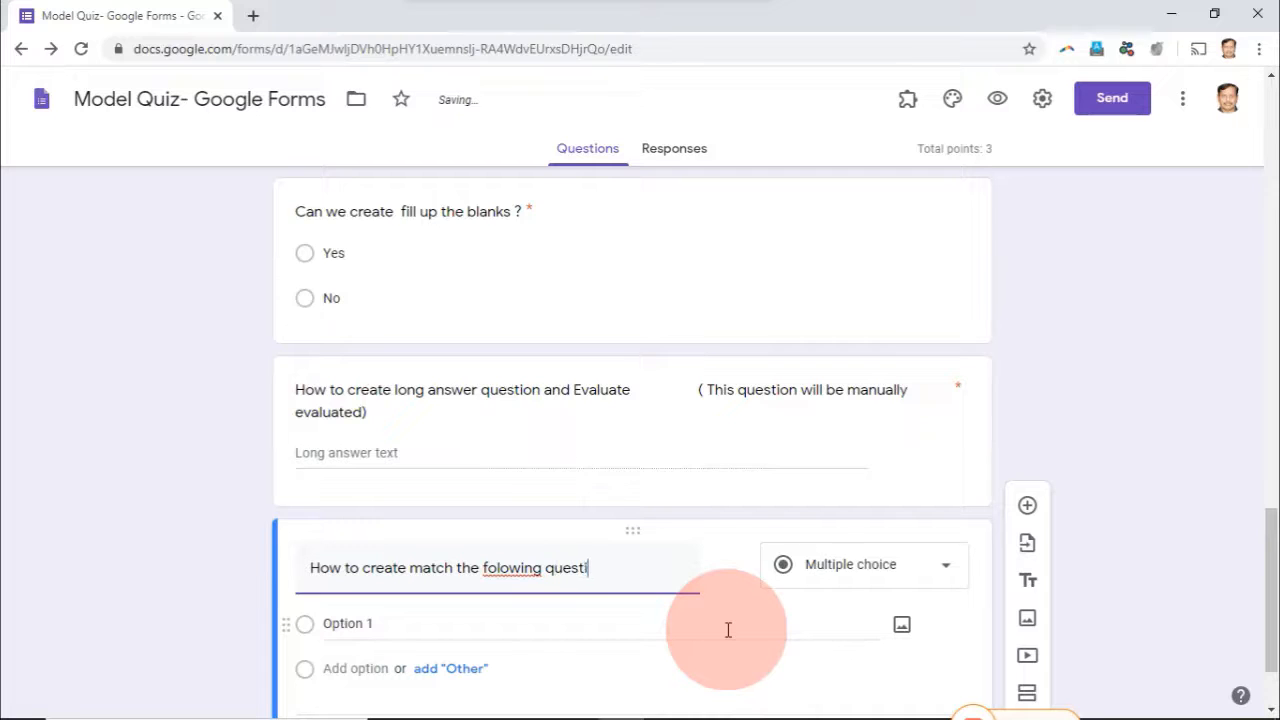
pyautogui.click(503, 568)
pyautogui.write('l')
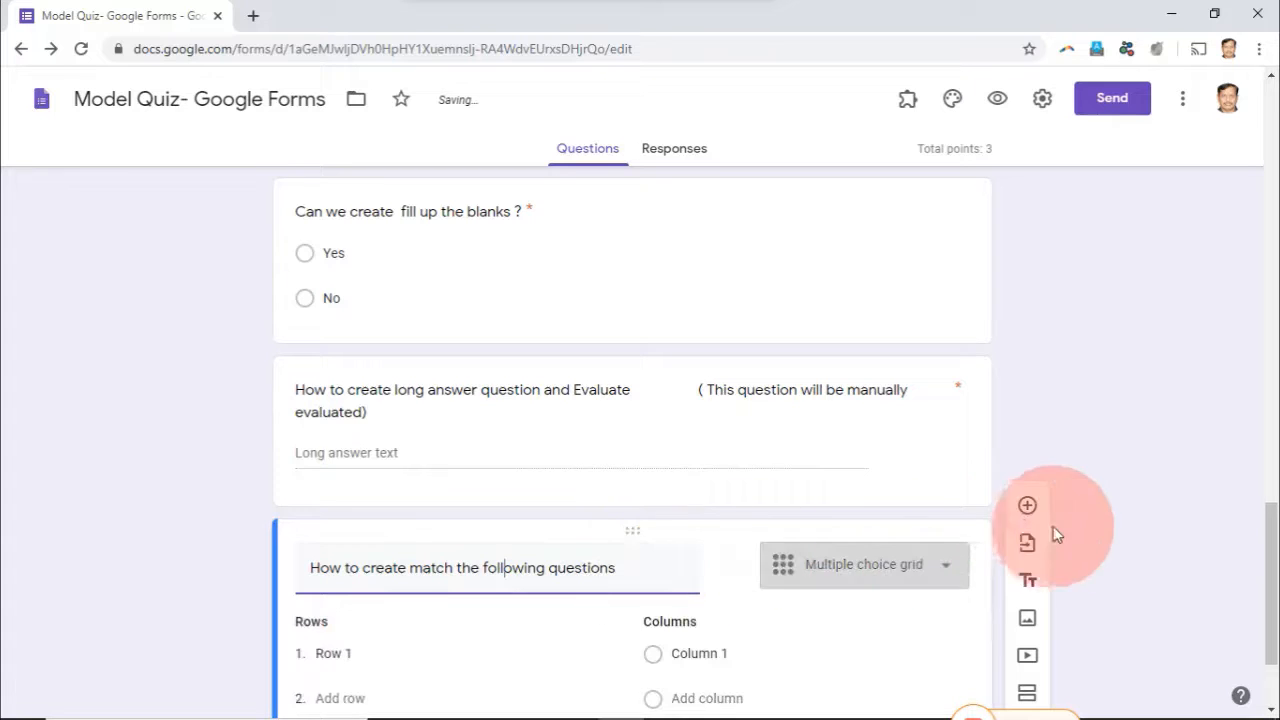
# Fill the rows of the match the following grid with "Lion", "Cow" and "Sparrow"
pyautogui.click(1273, 711)
pyautogui.click(1273, 711)
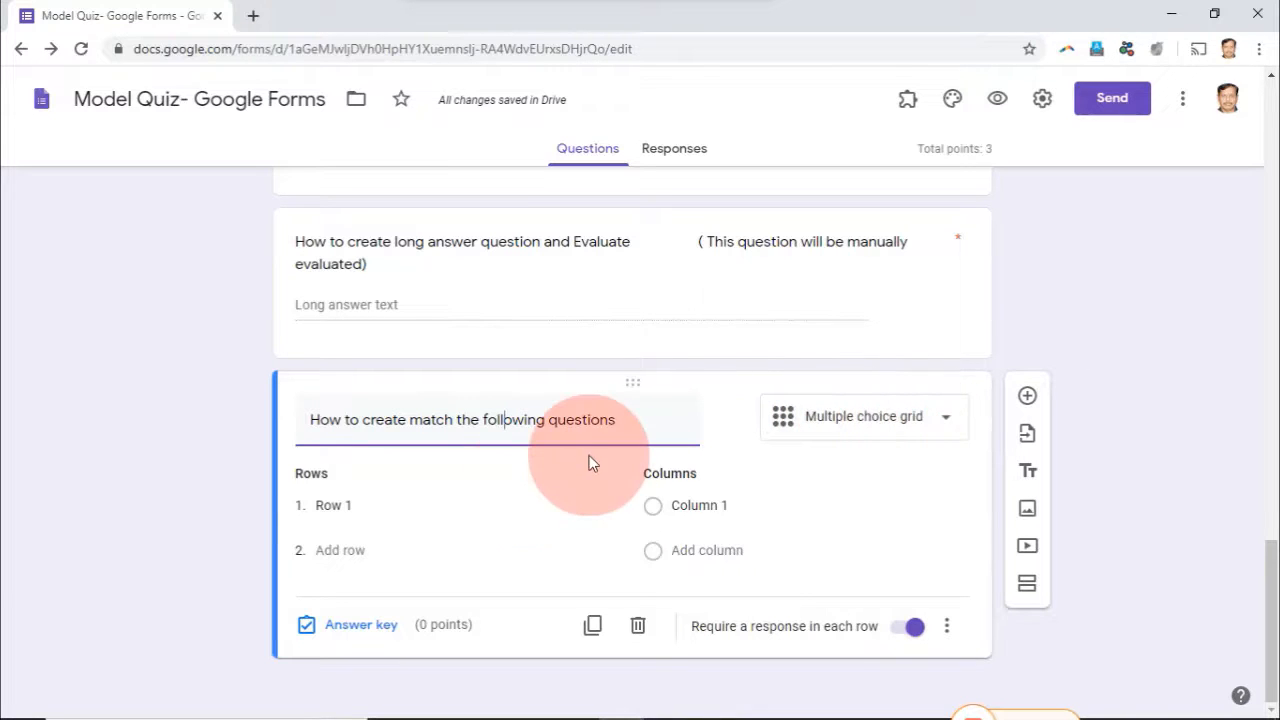
pyautogui.click(345, 506)
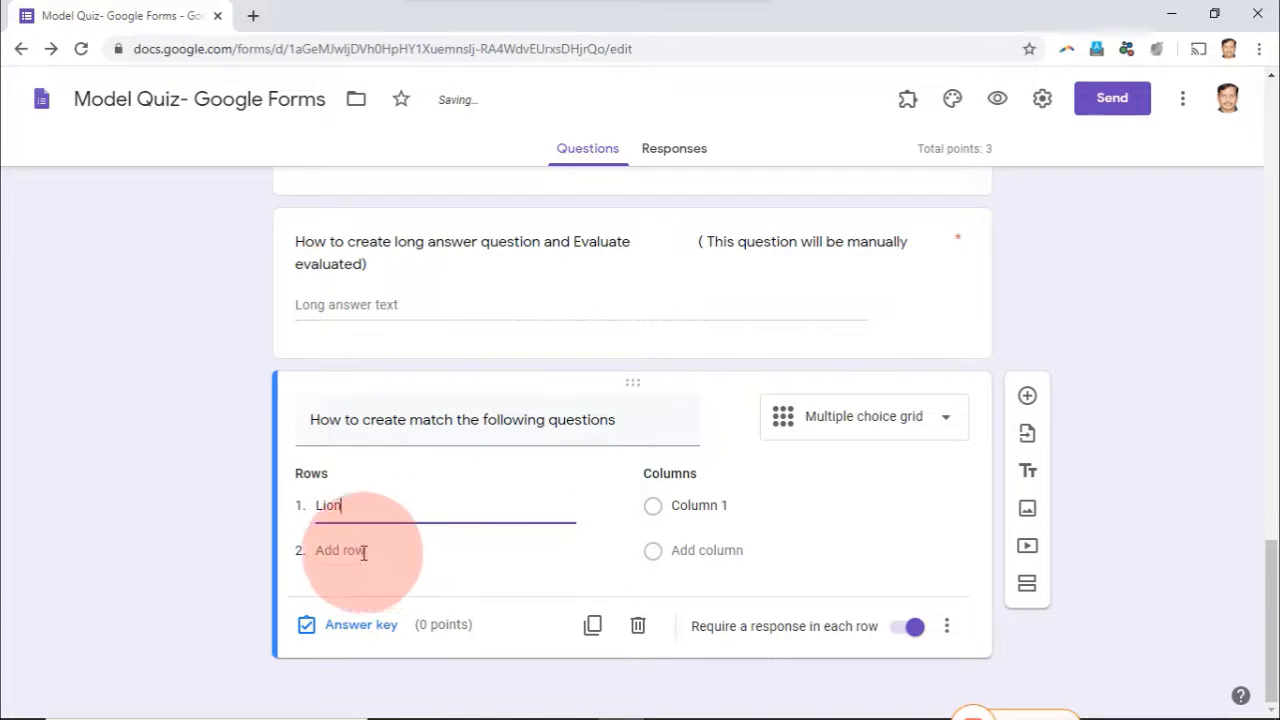
pyautogui.click(357, 551)
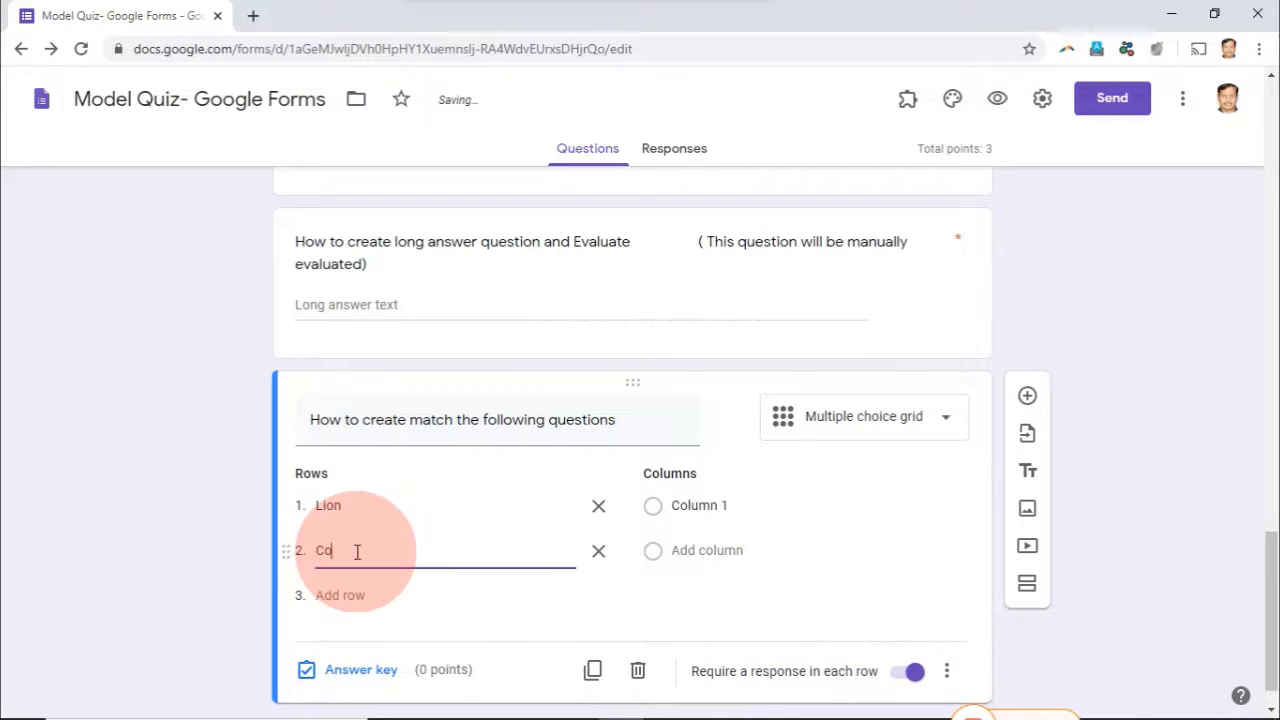
pyautogui.write('Cow')
pyautogui.click(353, 595)
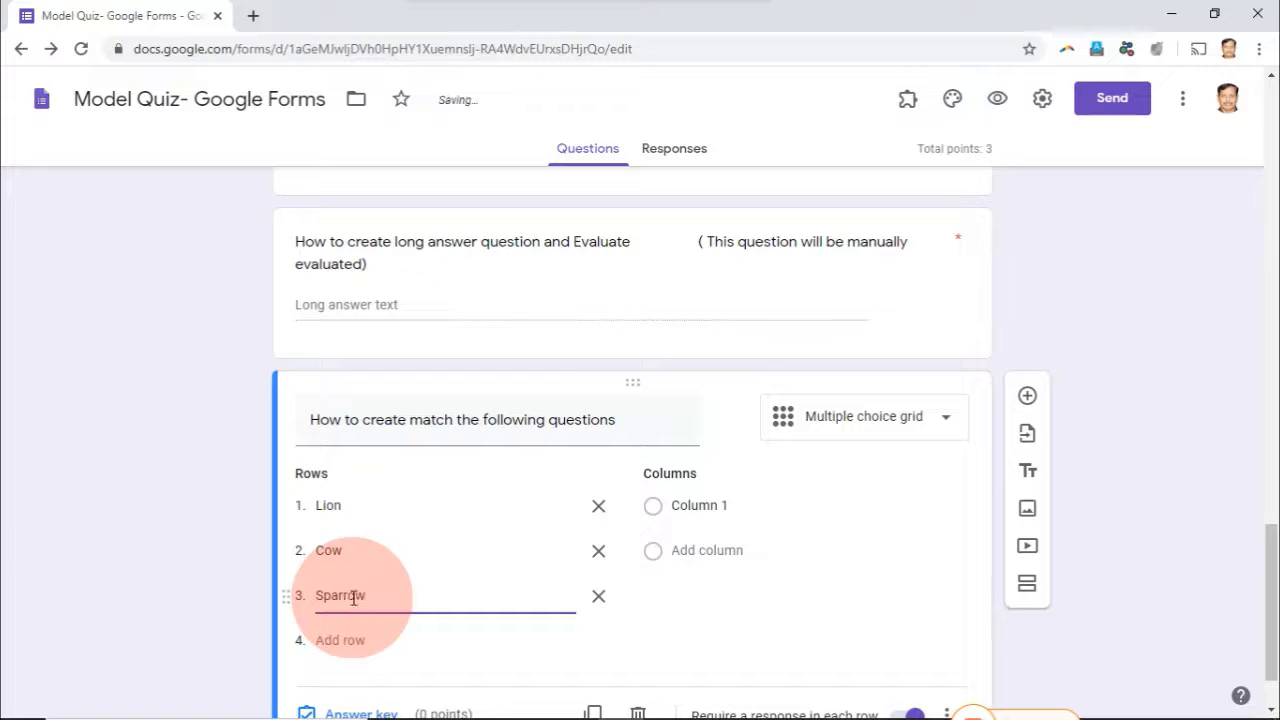
# Fill the columns of the match the following grid with "Wild animal", "Domestic animal" and "Bird"
pyautogui.click(692, 507)
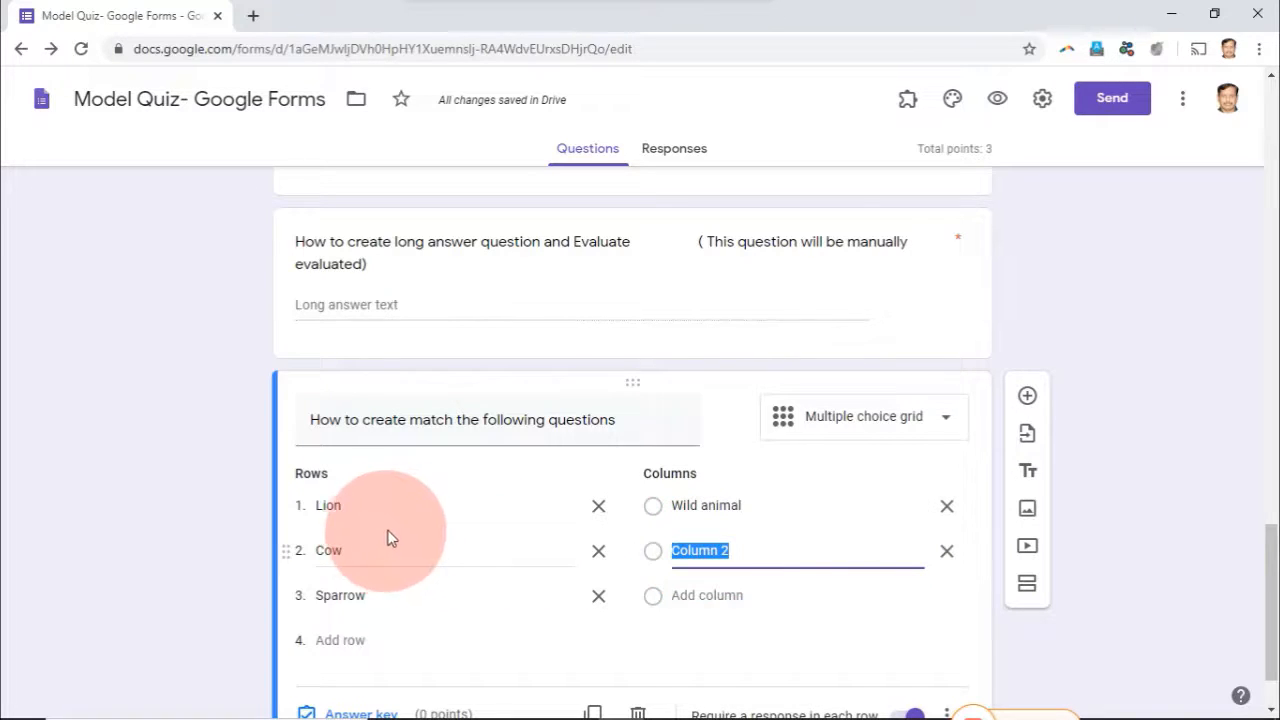
pyautogui.write('Domestic ')
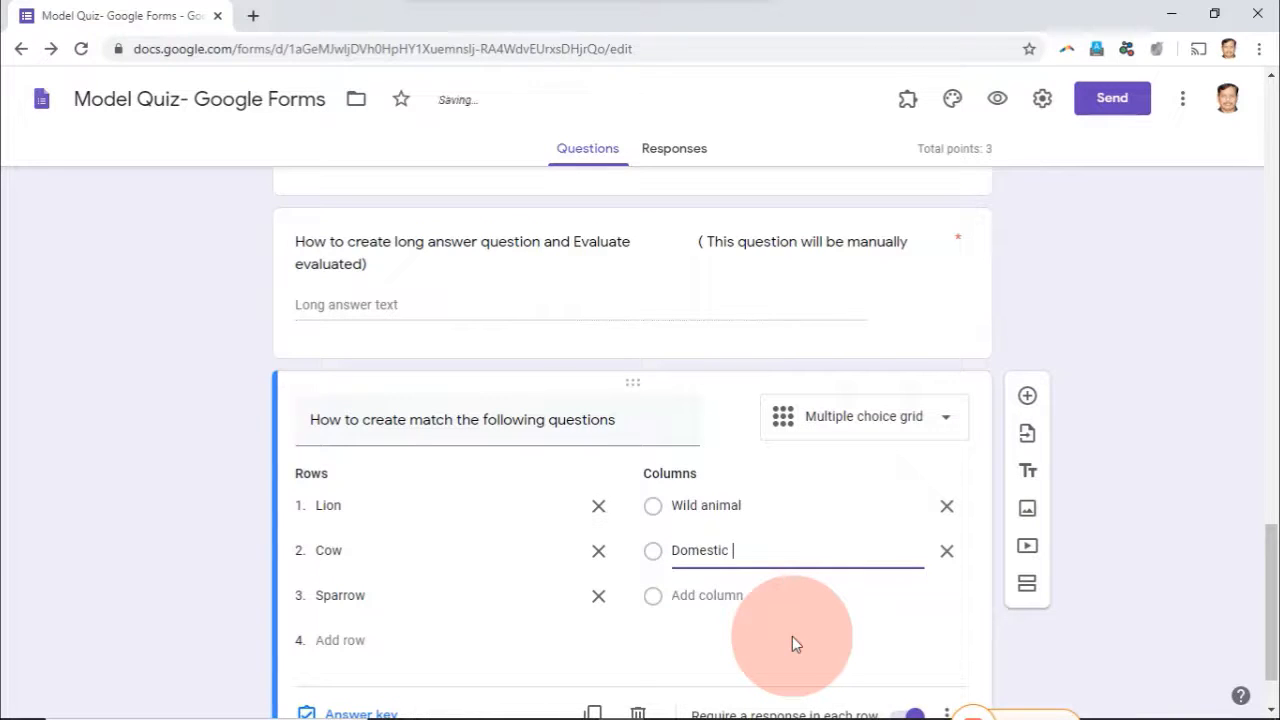
pyautogui.write('animal')
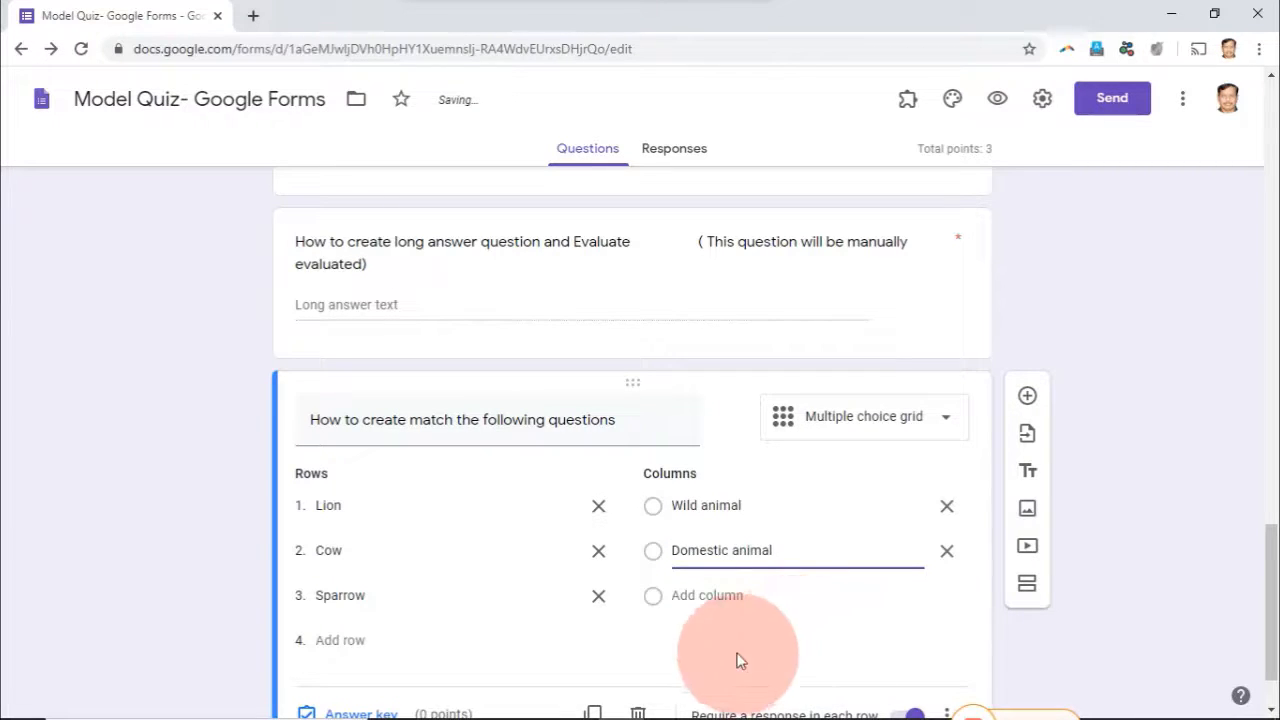
pyautogui.click(710, 598)
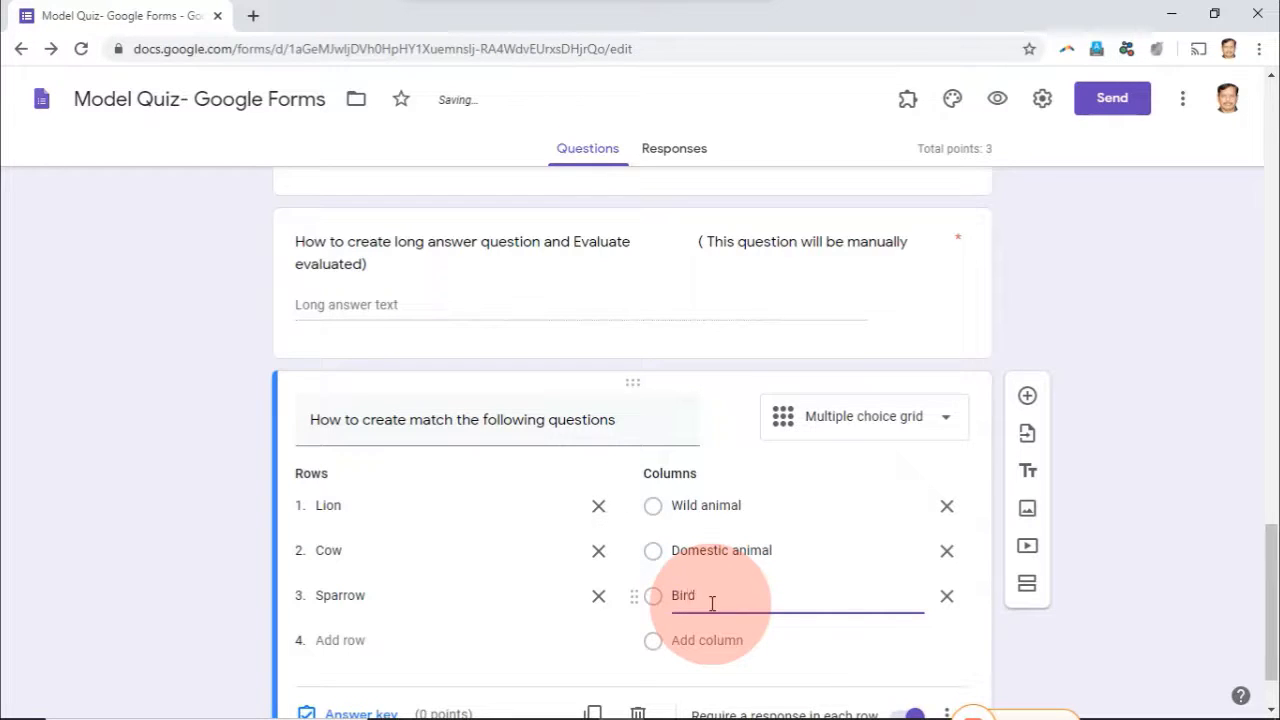
# Set the grid's answer key to Lion–Wild animal, Cow–Domestic animal and Sparrow–Bird, with 1 point per row
pyautogui.scroll(-1, 1268, 707)
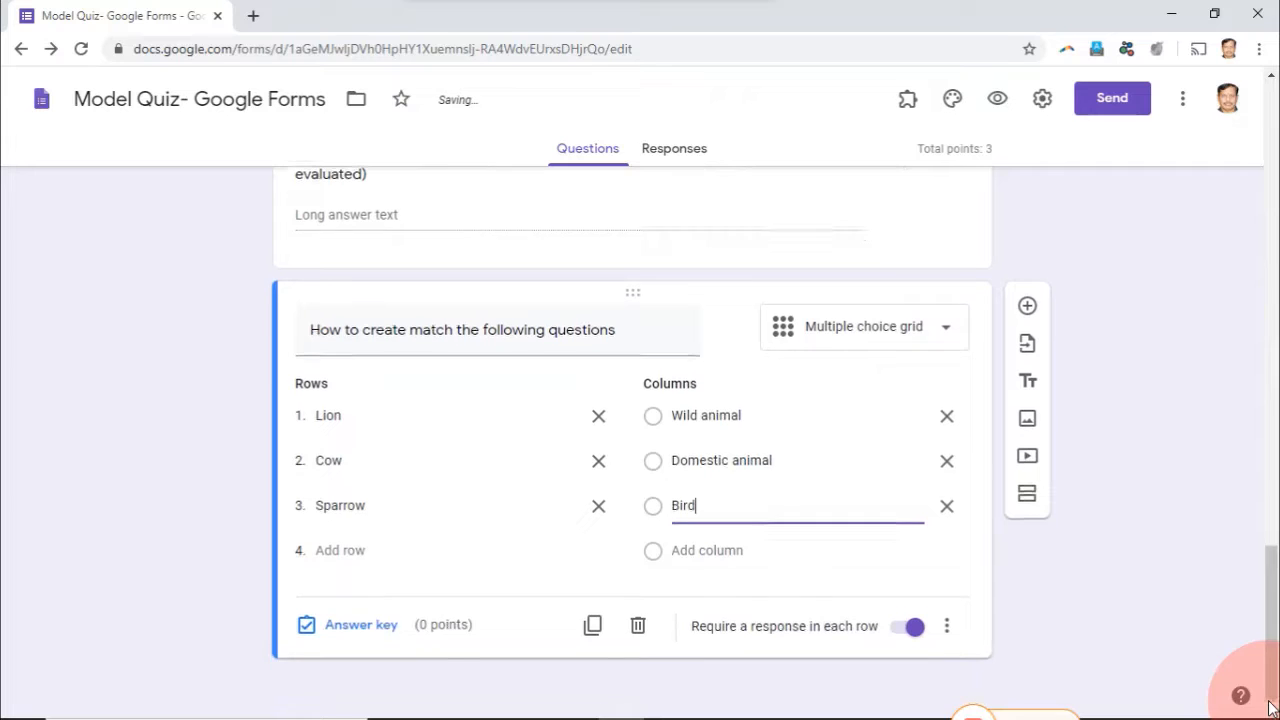
pyautogui.click(357, 630)
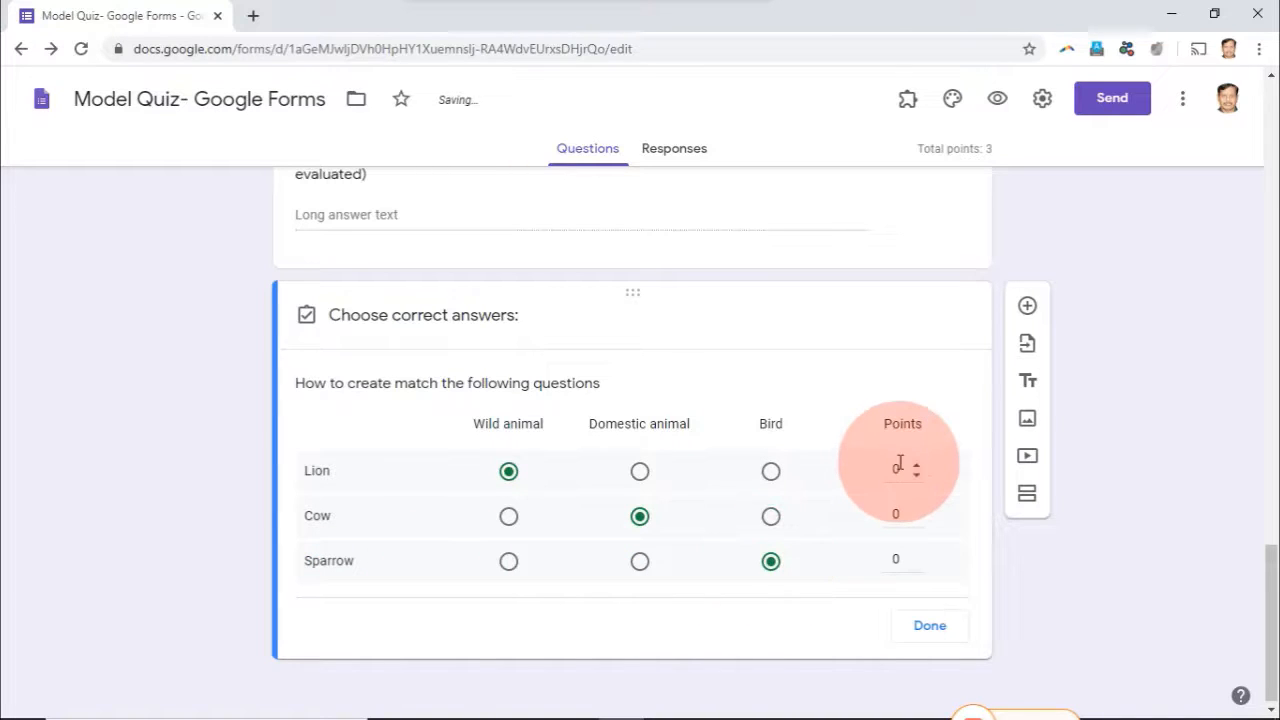
pyautogui.write('1')
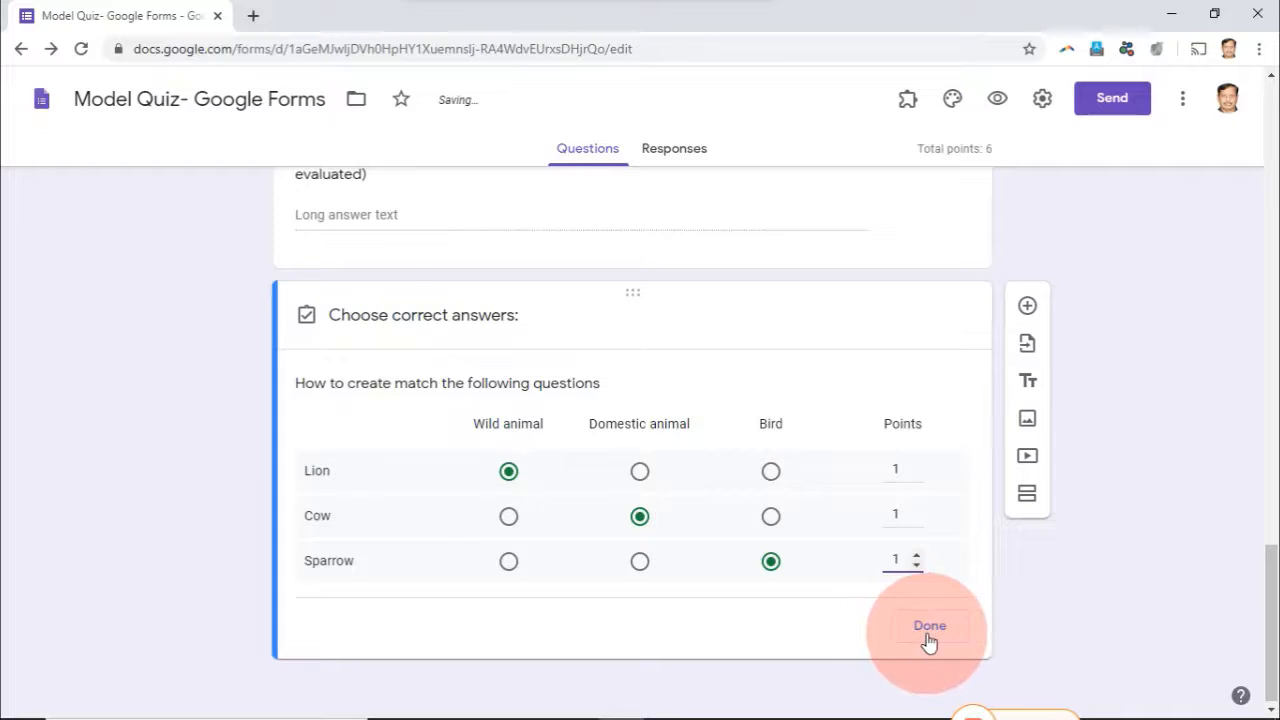
pyautogui.click(927, 630)
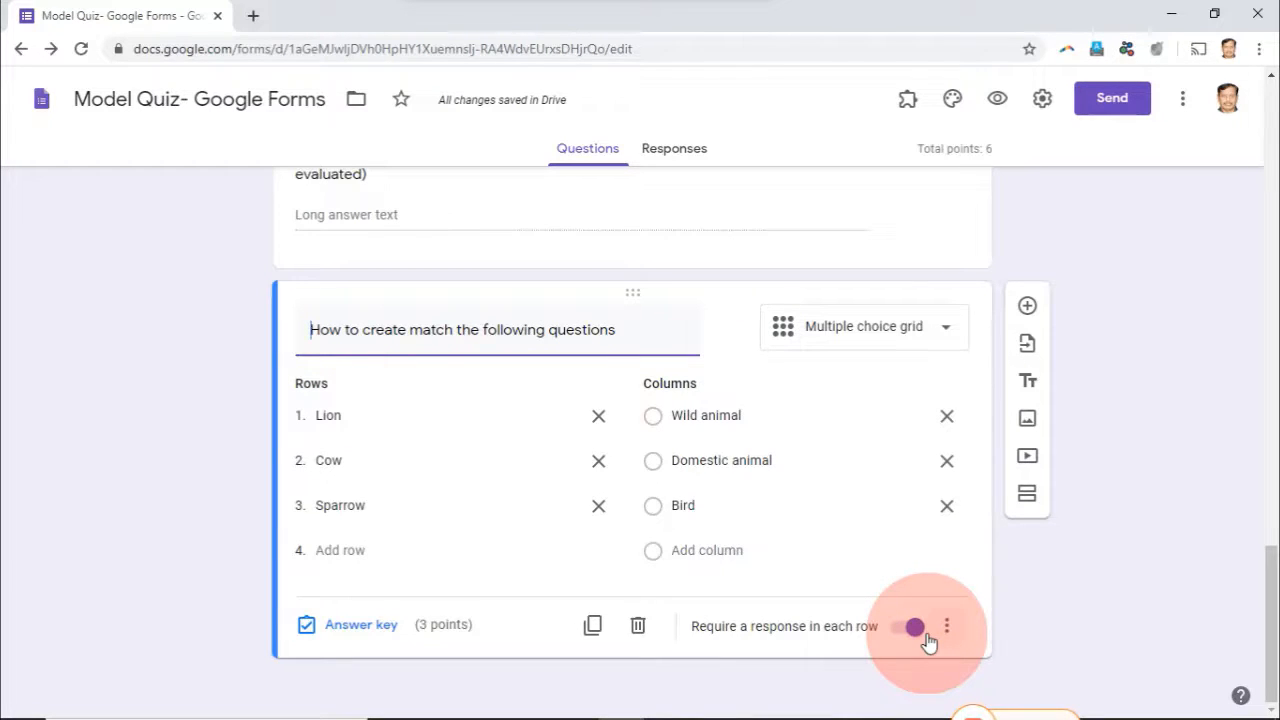
# Preview the form and try to continue past the Student Data section with its required questions unanswered
pyautogui.moveTo(1268, 555); pyautogui.dragTo(920, 271)
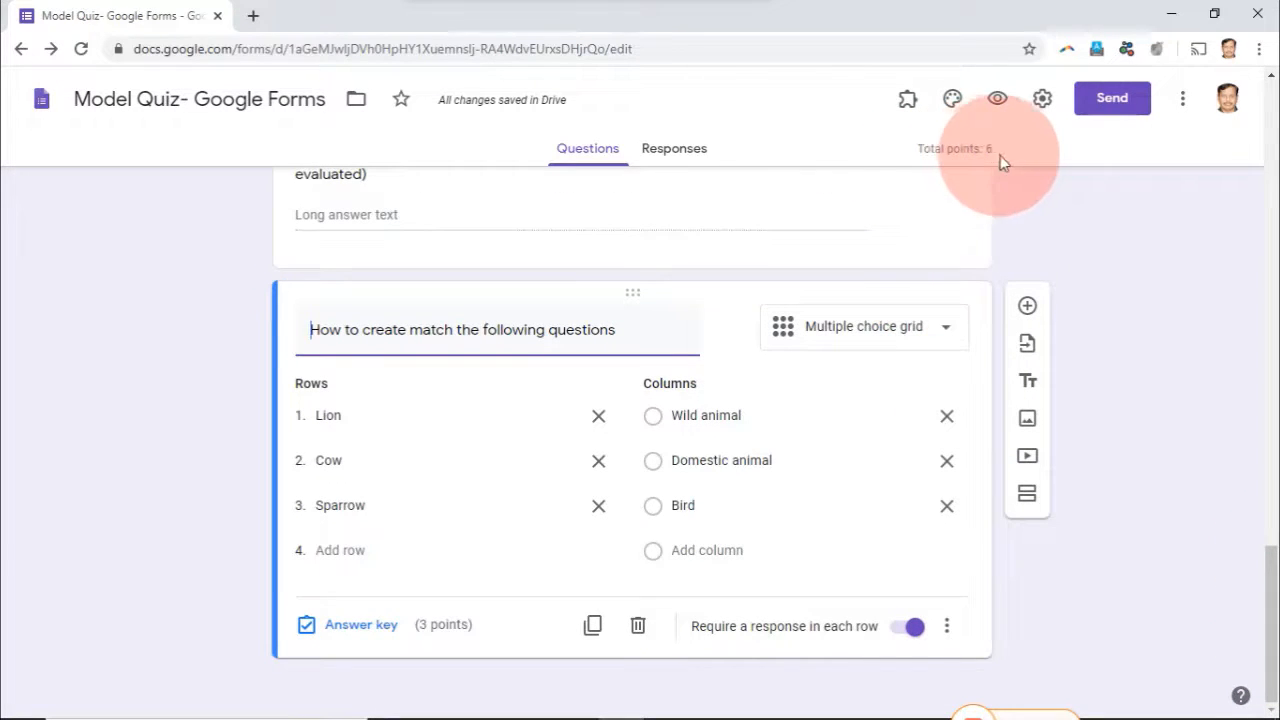
pyautogui.click(997, 100)
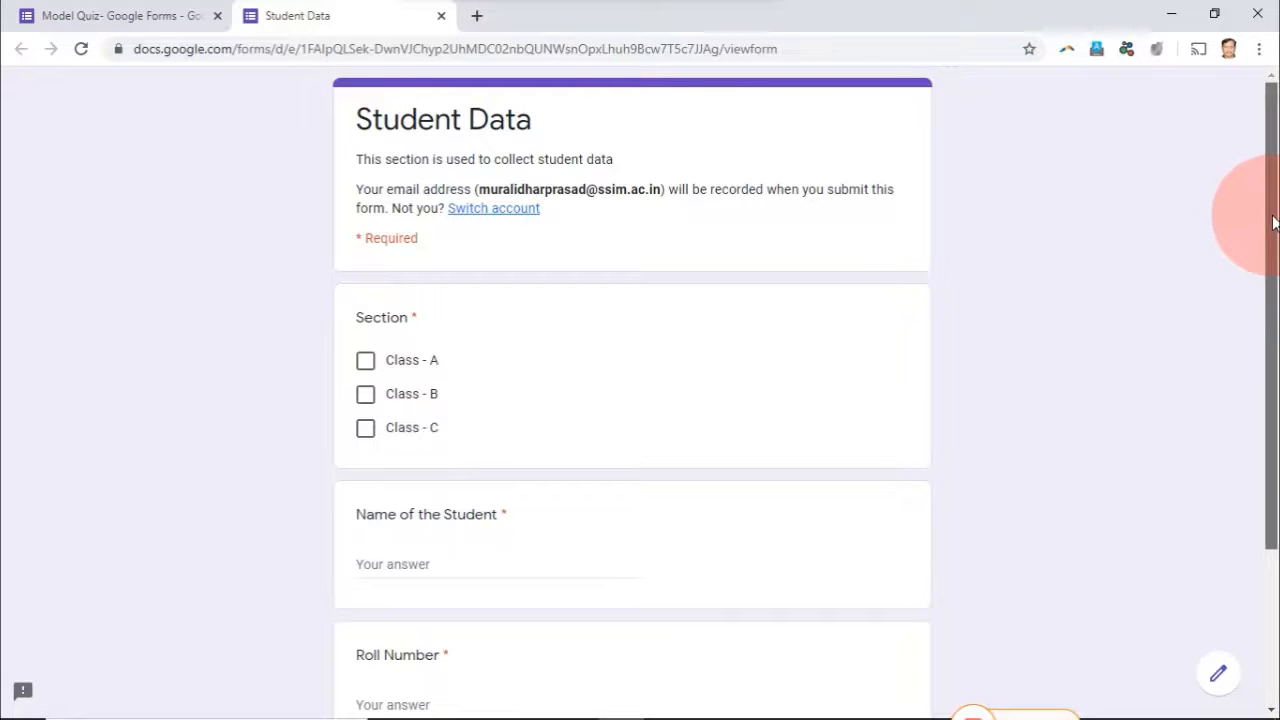
pyautogui.moveTo(1274, 222); pyautogui.dragTo(1276, 413)
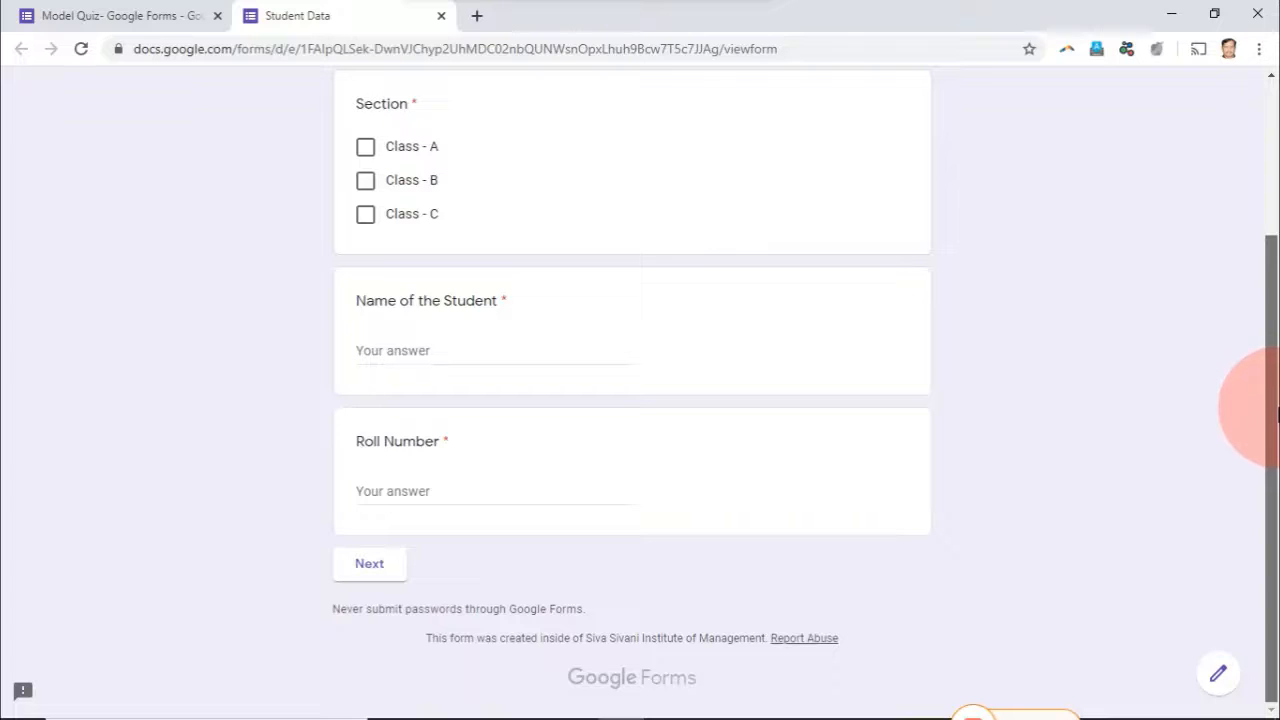
pyautogui.click(369, 575)
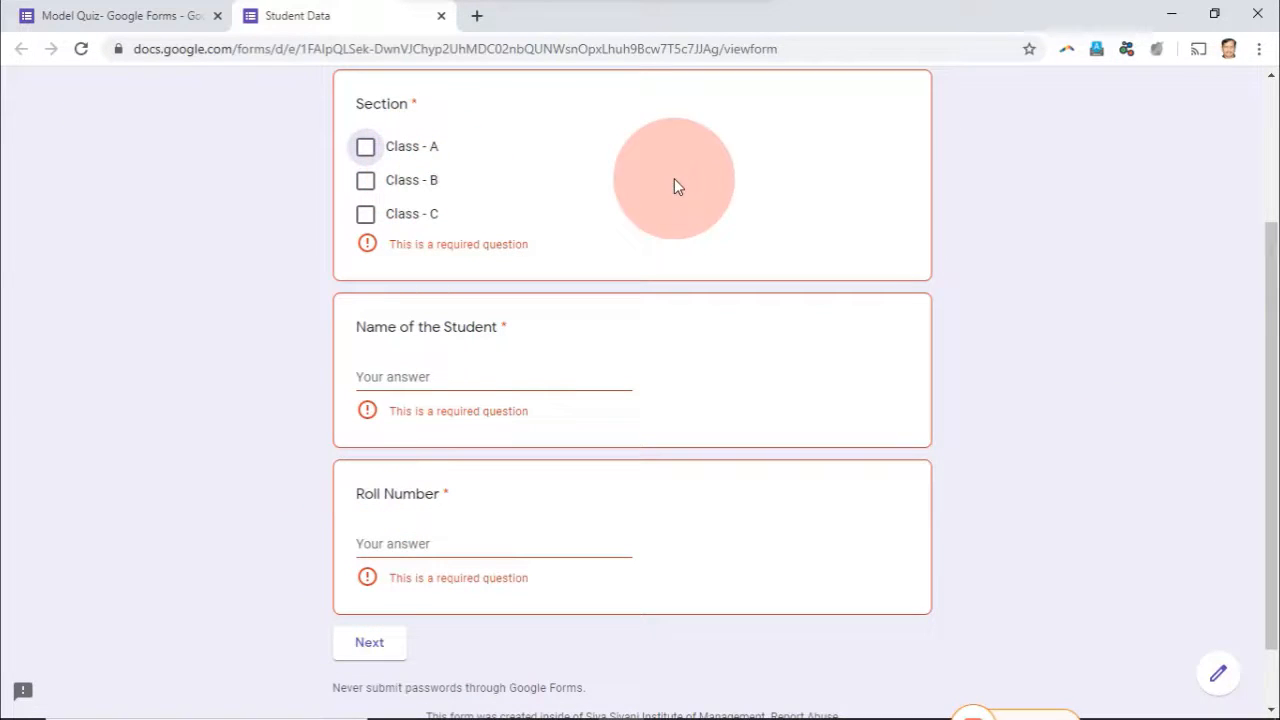
# Choose Class - A, enter the student's name and roll number, and continue to the quiz questions section
pyautogui.click(1272, 78)
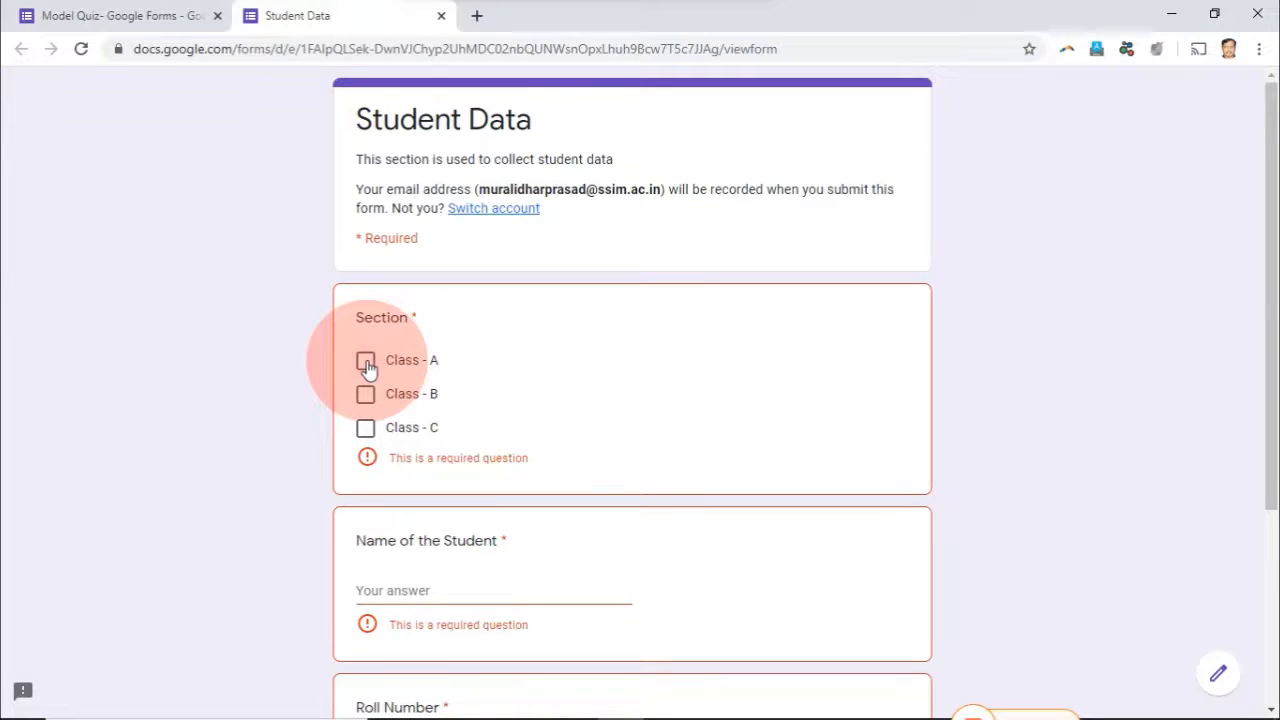
pyautogui.click(366, 364)
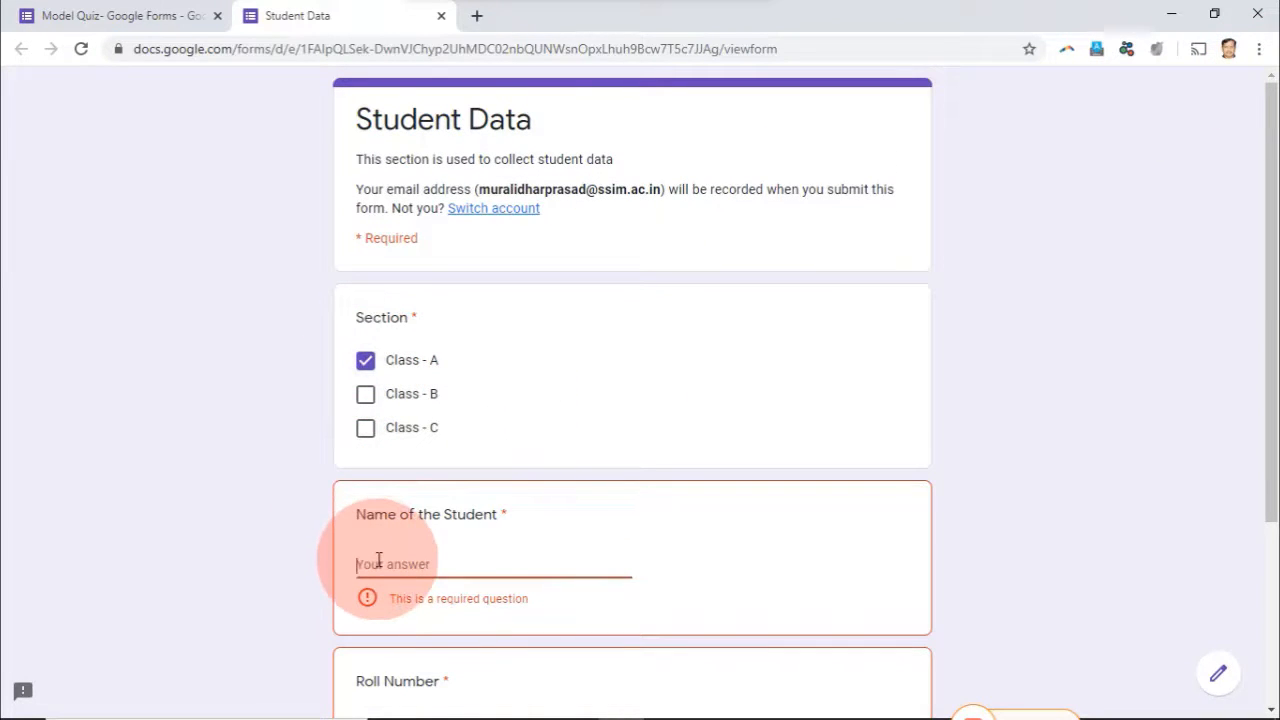
pyautogui.write('aaaa')
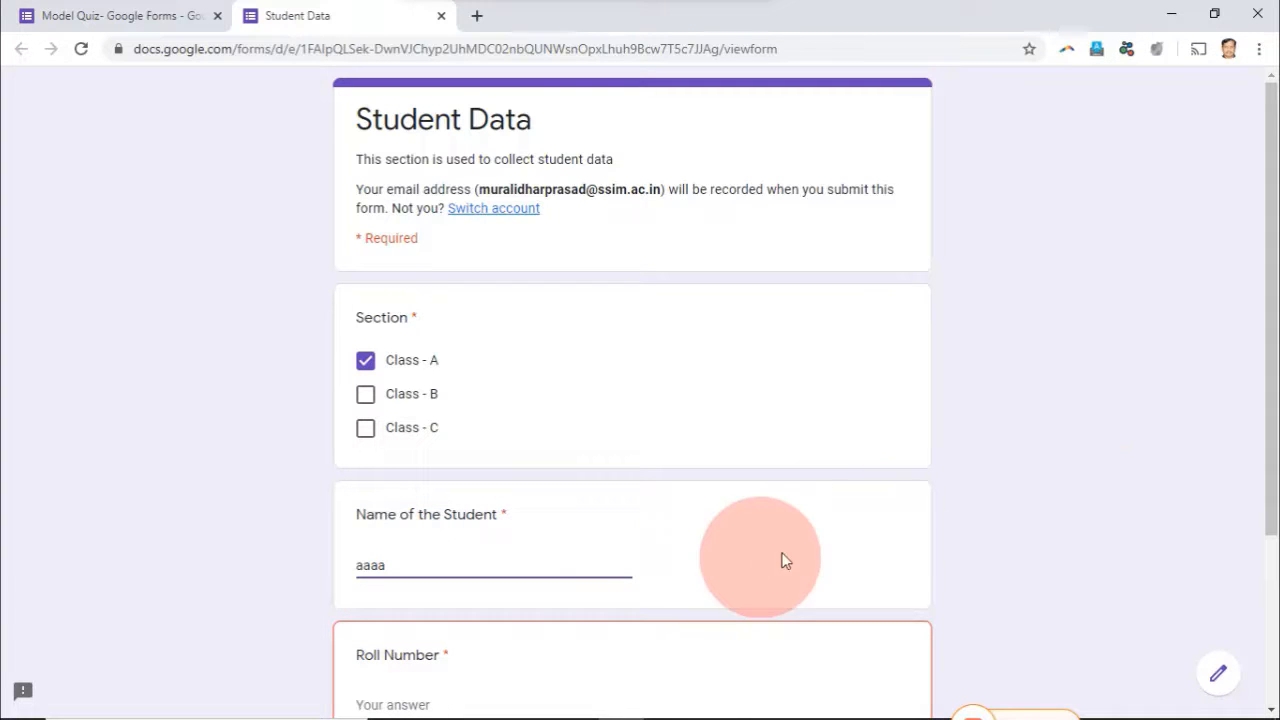
pyautogui.moveTo(1273, 510); pyautogui.dragTo(1265, 690)
pyautogui.click(421, 462)
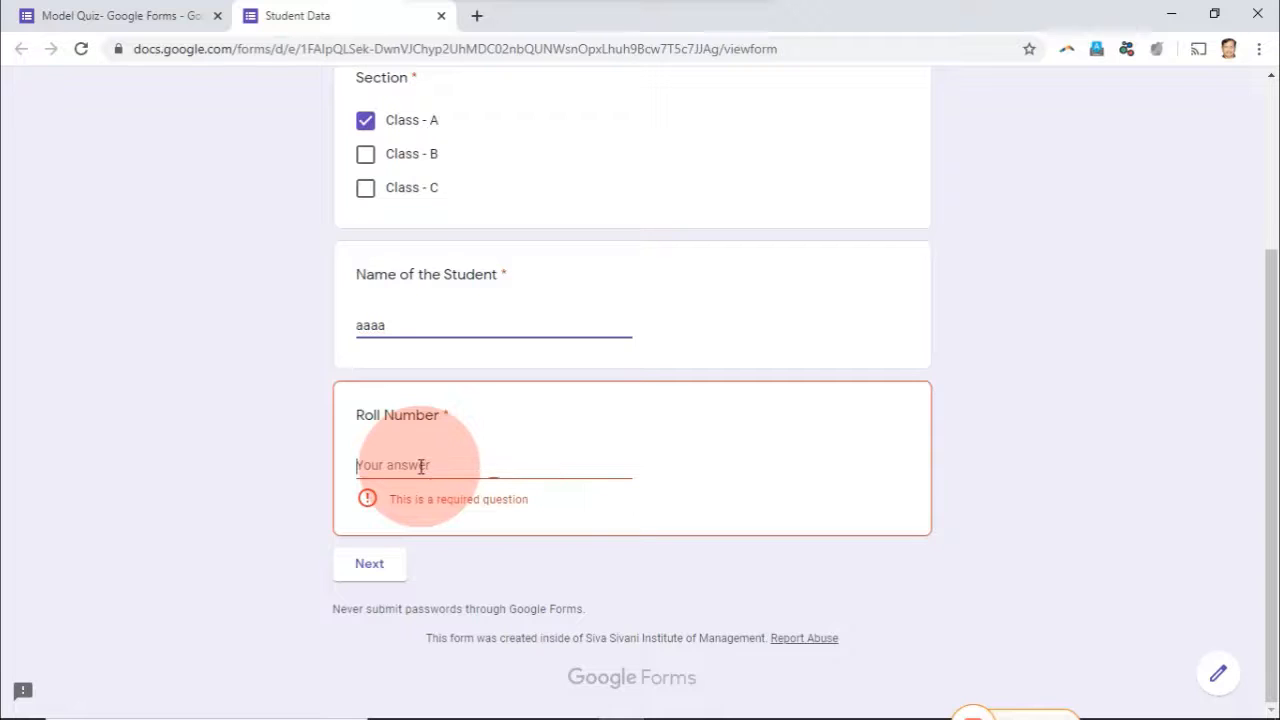
pyautogui.write('123')
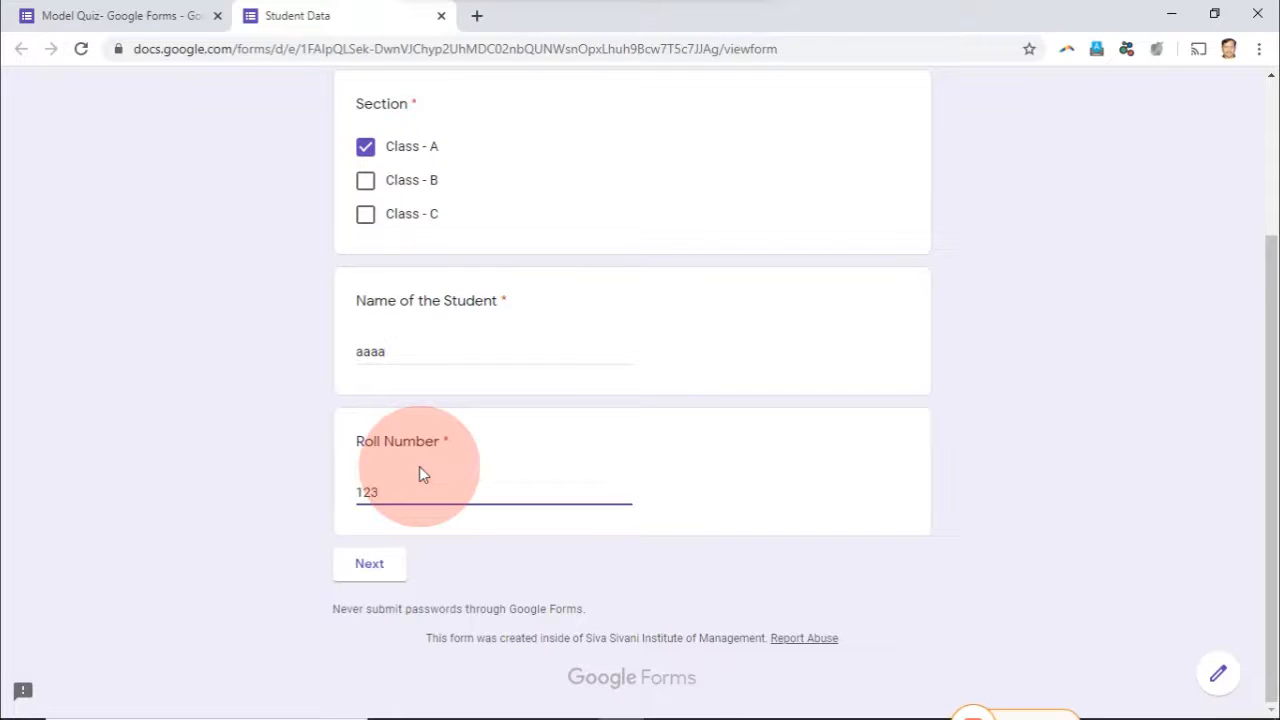
pyautogui.click(362, 570)
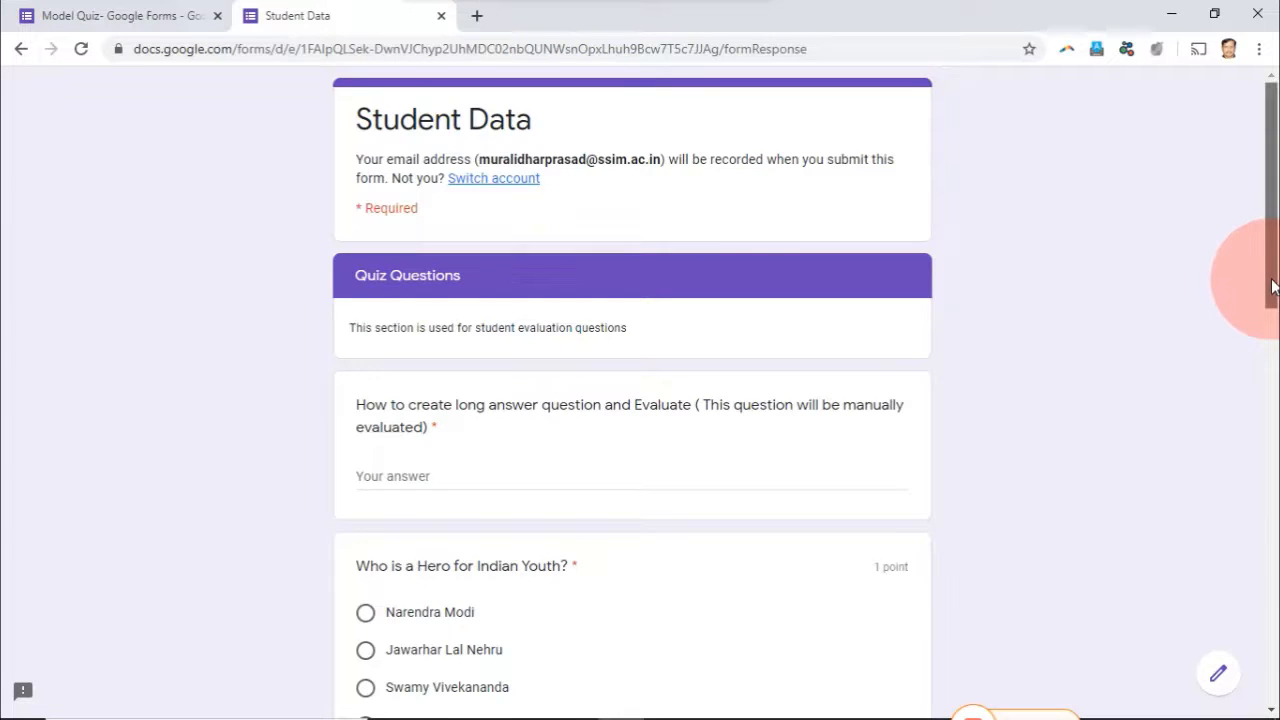
# Answer the long answer question with "anannanna" and choose "Swamy Vivekananda", "False" and "Yes" for the following three questions
pyautogui.moveTo(1272, 287); pyautogui.dragTo(1272, 392)
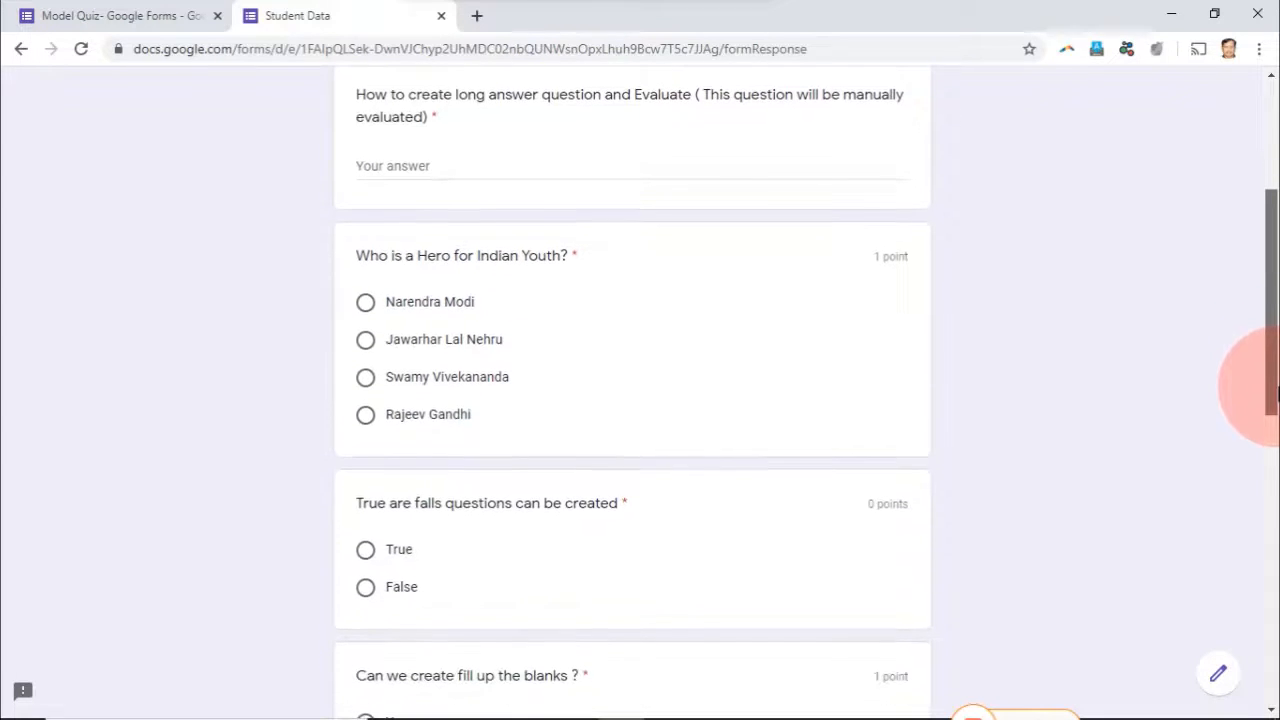
pyautogui.click(444, 166)
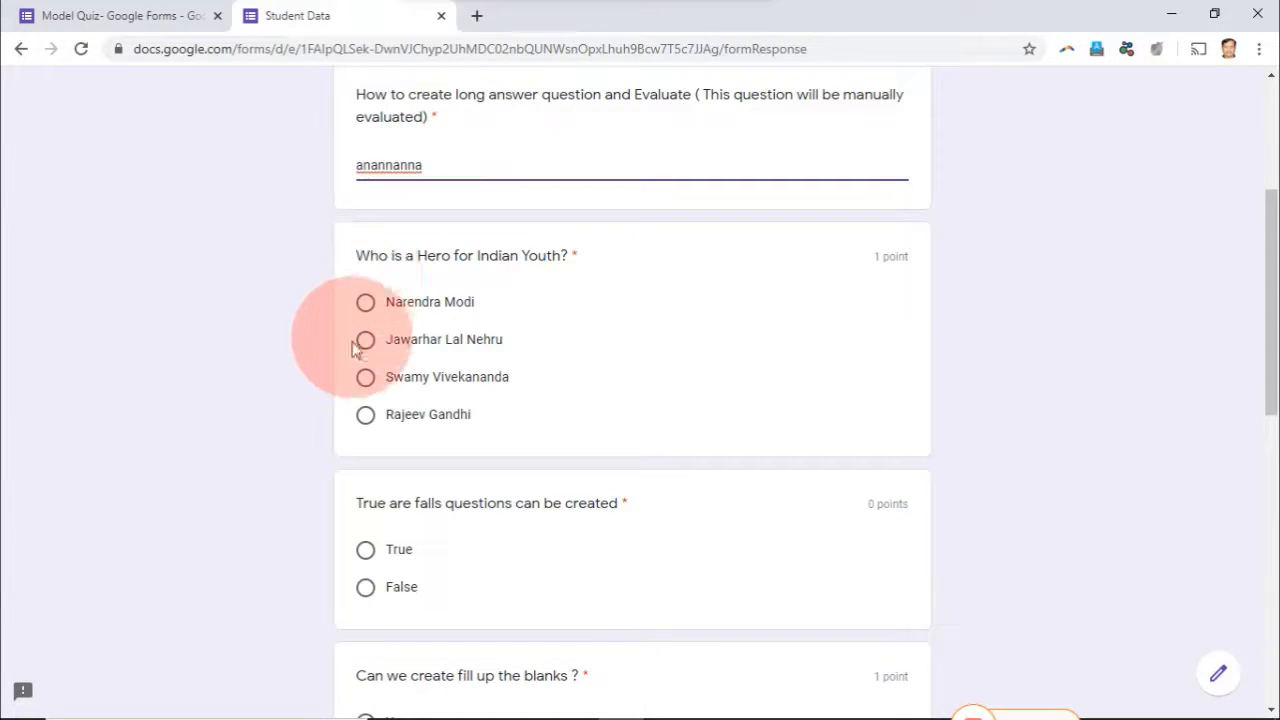
pyautogui.click(366, 380)
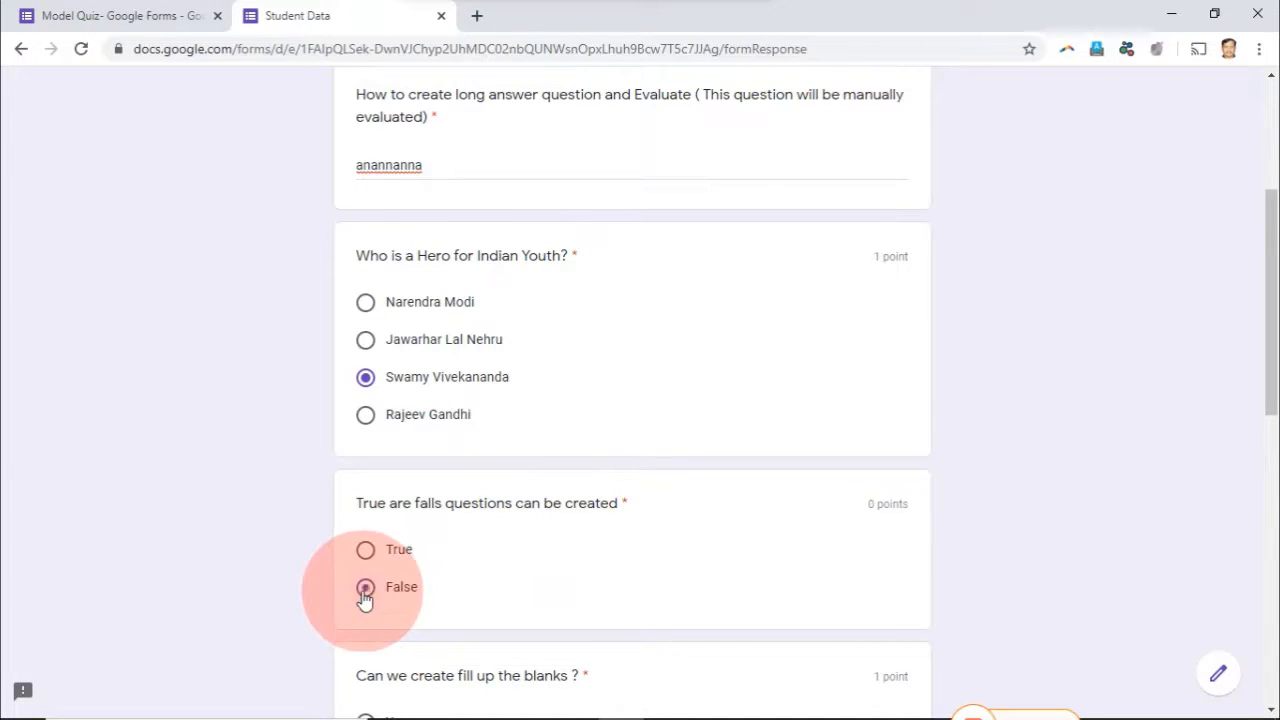
pyautogui.moveTo(1271, 409); pyautogui.dragTo(1268, 545)
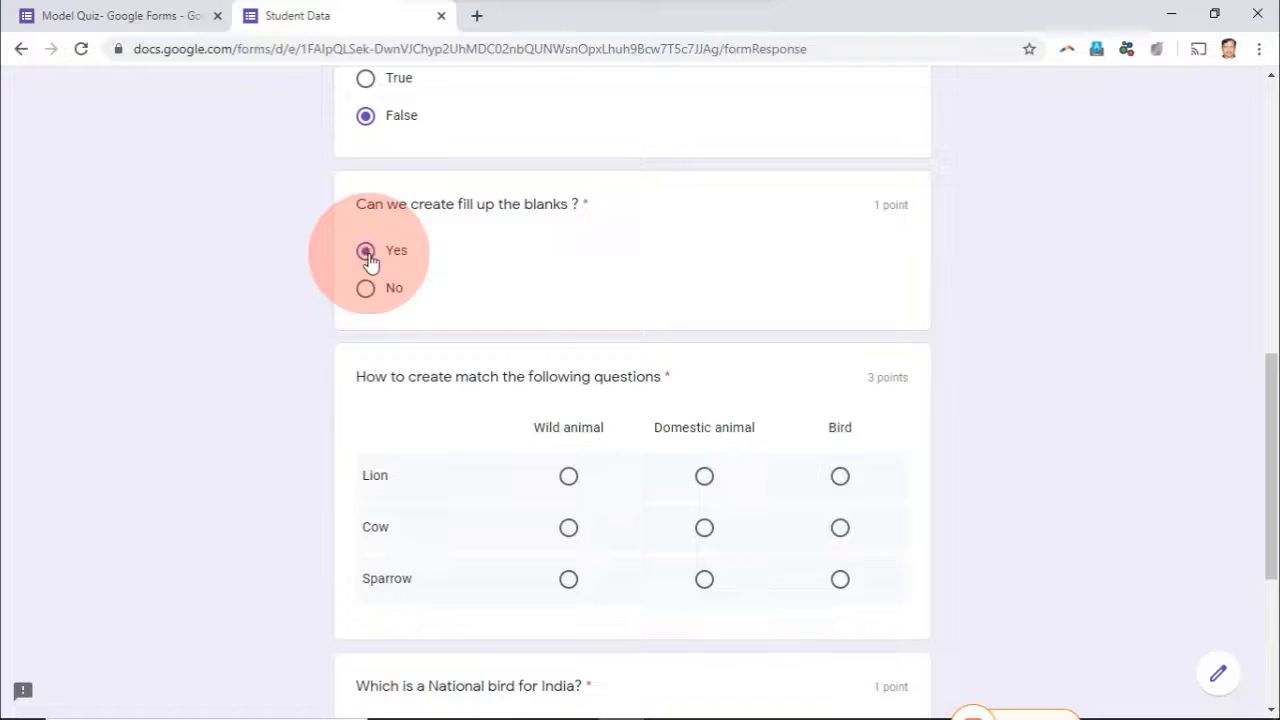
# Match Lion and Cow to Domestic animal and Sparrow to Bird, choose "Peacocok" as the national bird, and submit the quiz
pyautogui.click(703, 478)
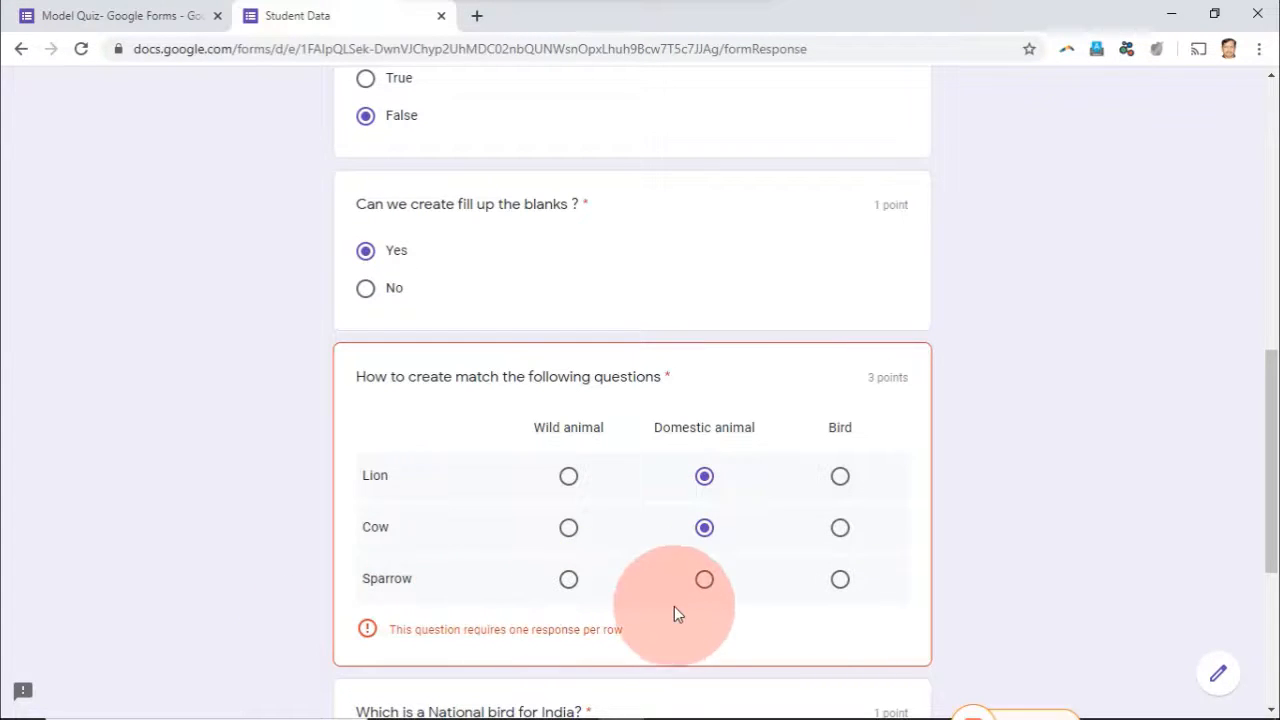
pyautogui.click(840, 580)
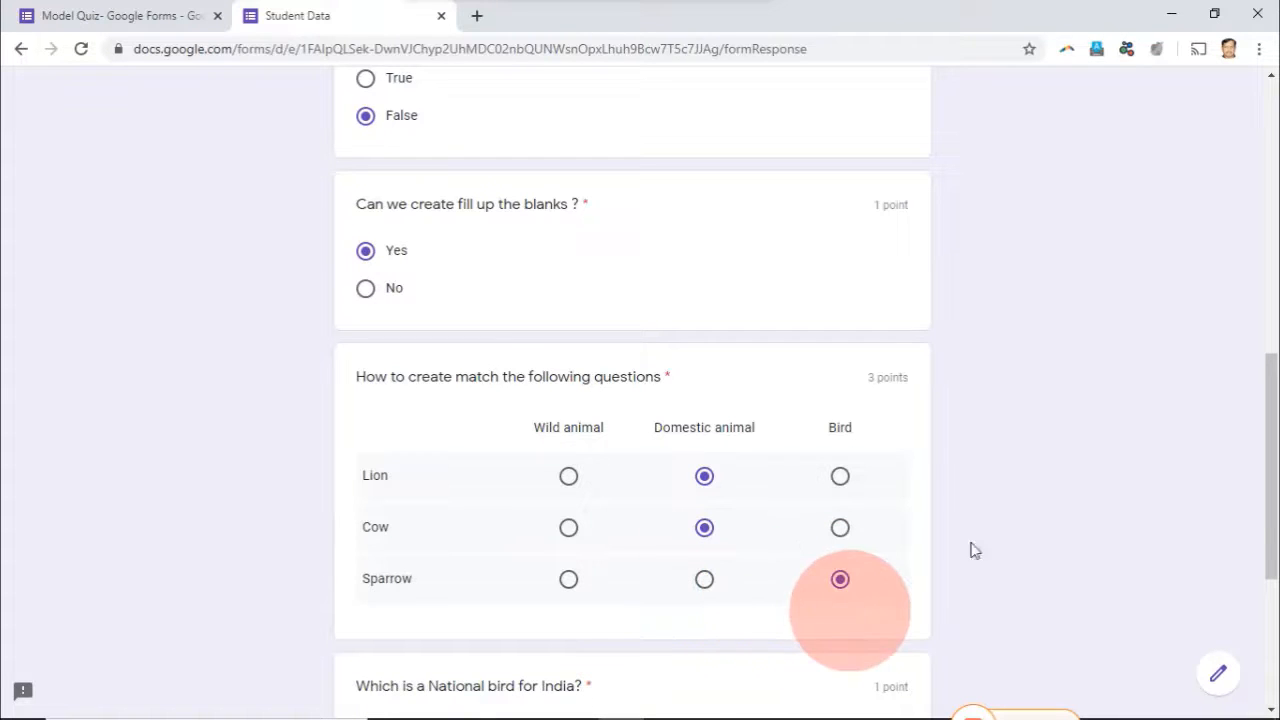
pyautogui.moveTo(1275, 503); pyautogui.dragTo(1276, 645)
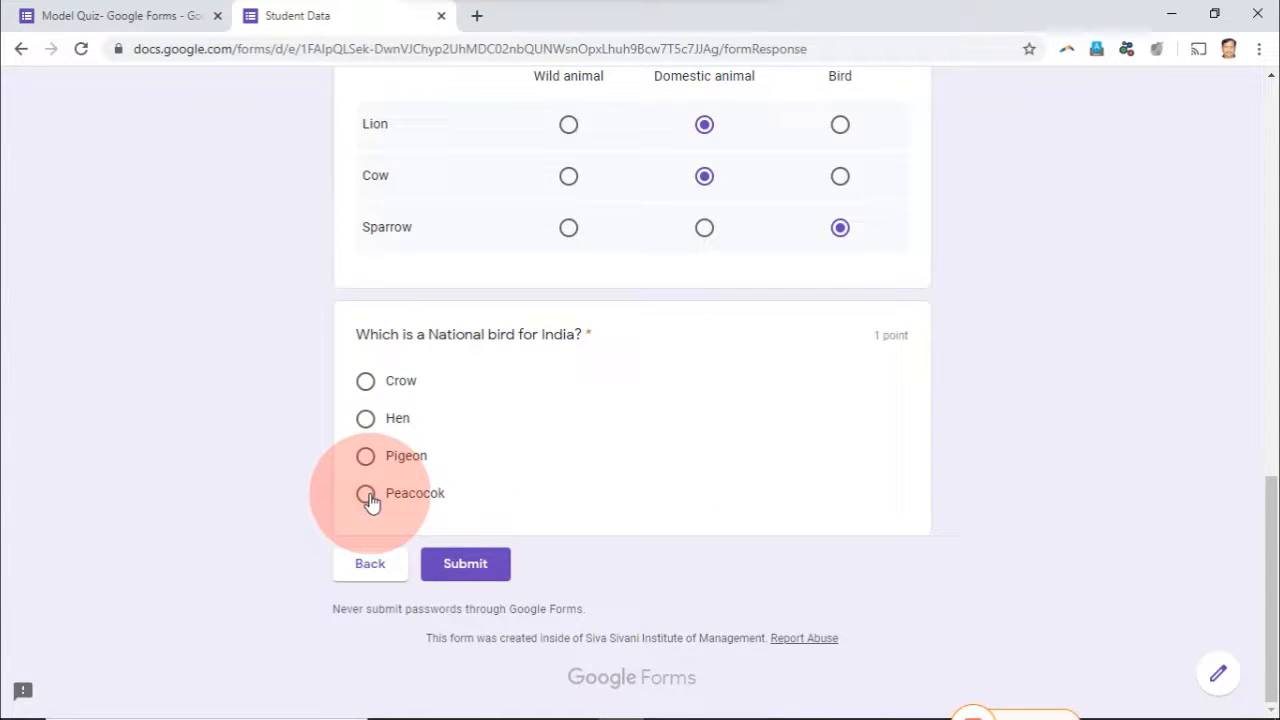
pyautogui.click(466, 564)
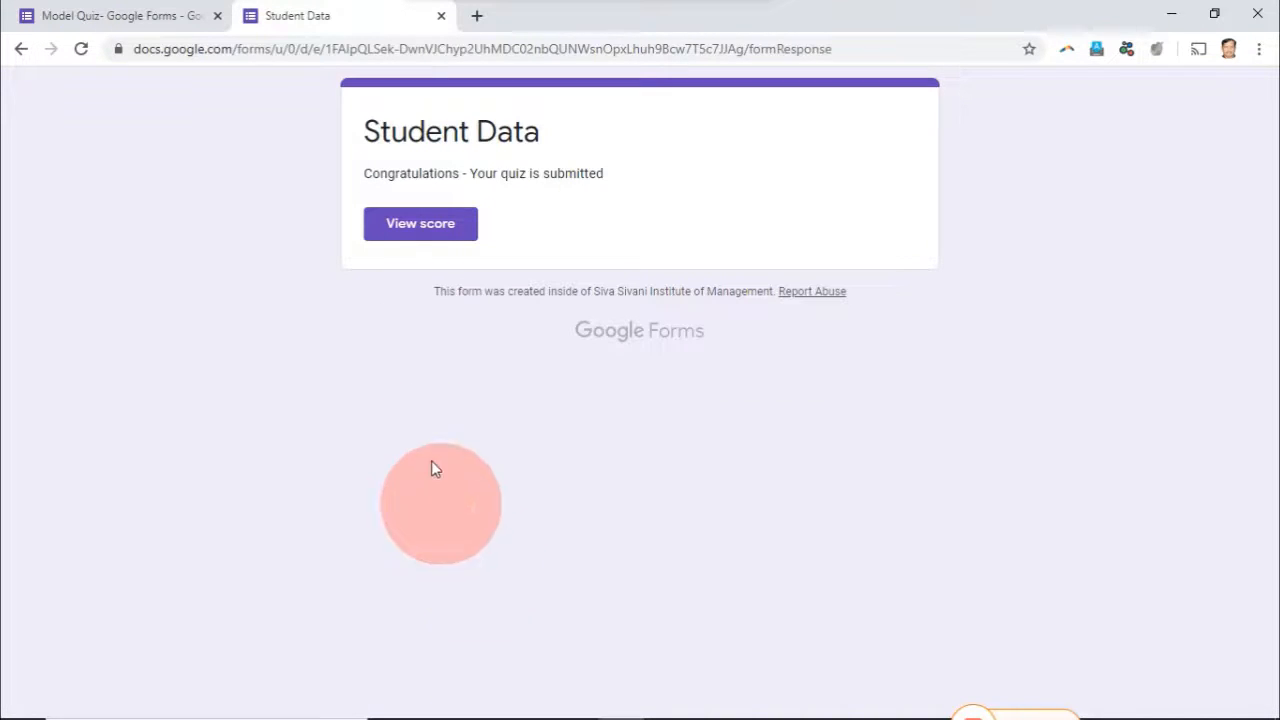
# Open the score of the submitted quiz and review the points given for each answer
pyautogui.click(421, 237)
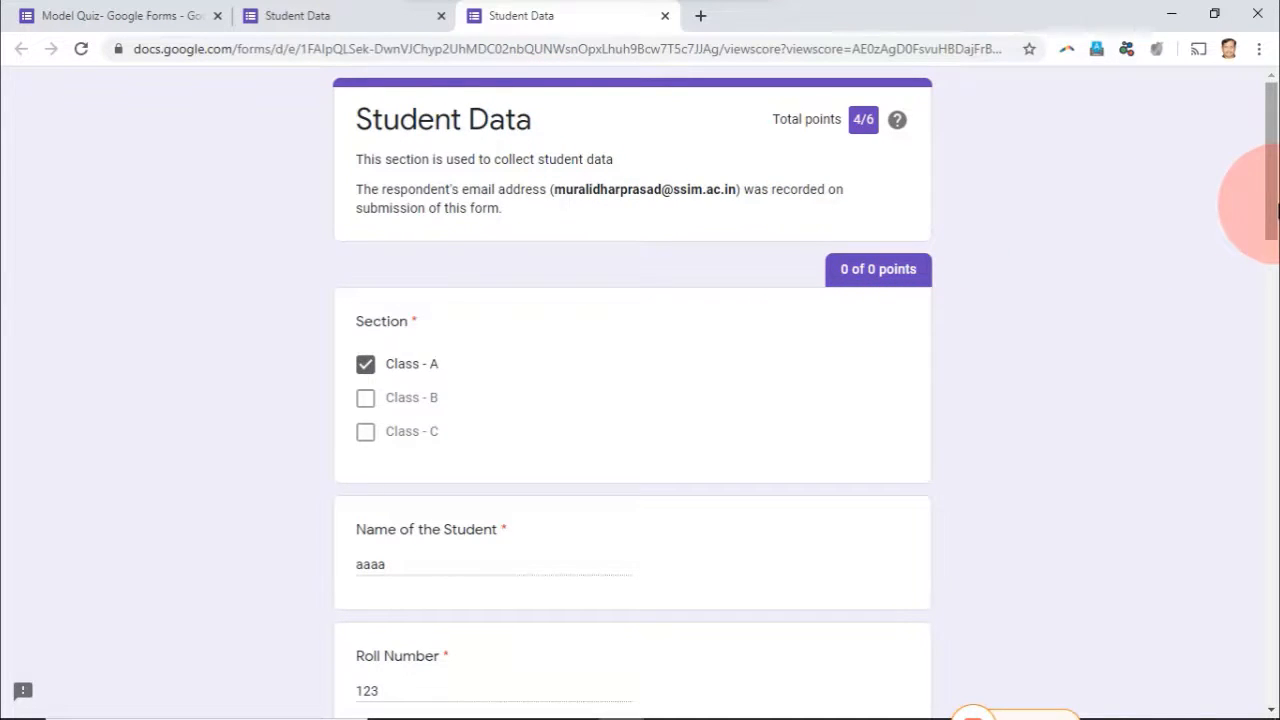
pyautogui.moveTo(1271, 212); pyautogui.dragTo(1272, 333)
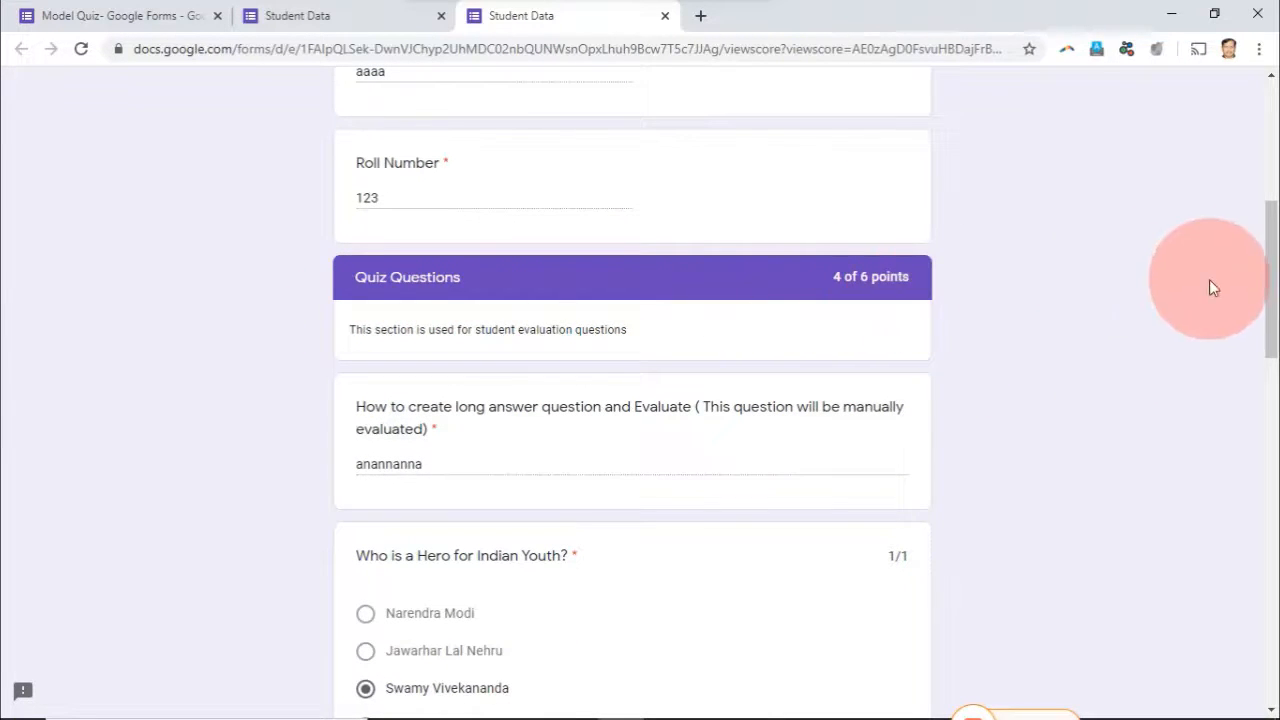
pyautogui.moveTo(1270, 280)
pyautogui.mouseDown()
pyautogui.moveTo(1277, 643)
pyautogui.moveTo(1266, 300)
pyautogui.mouseUp()
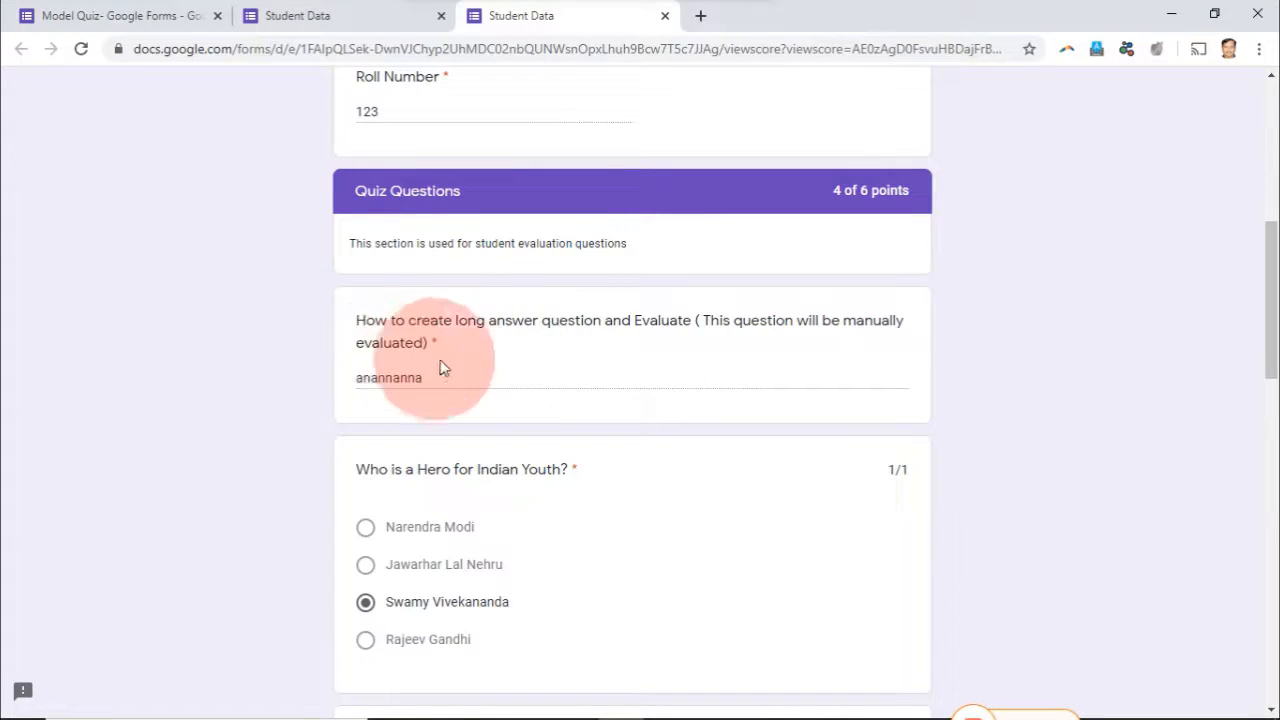
pyautogui.click(1271, 78)
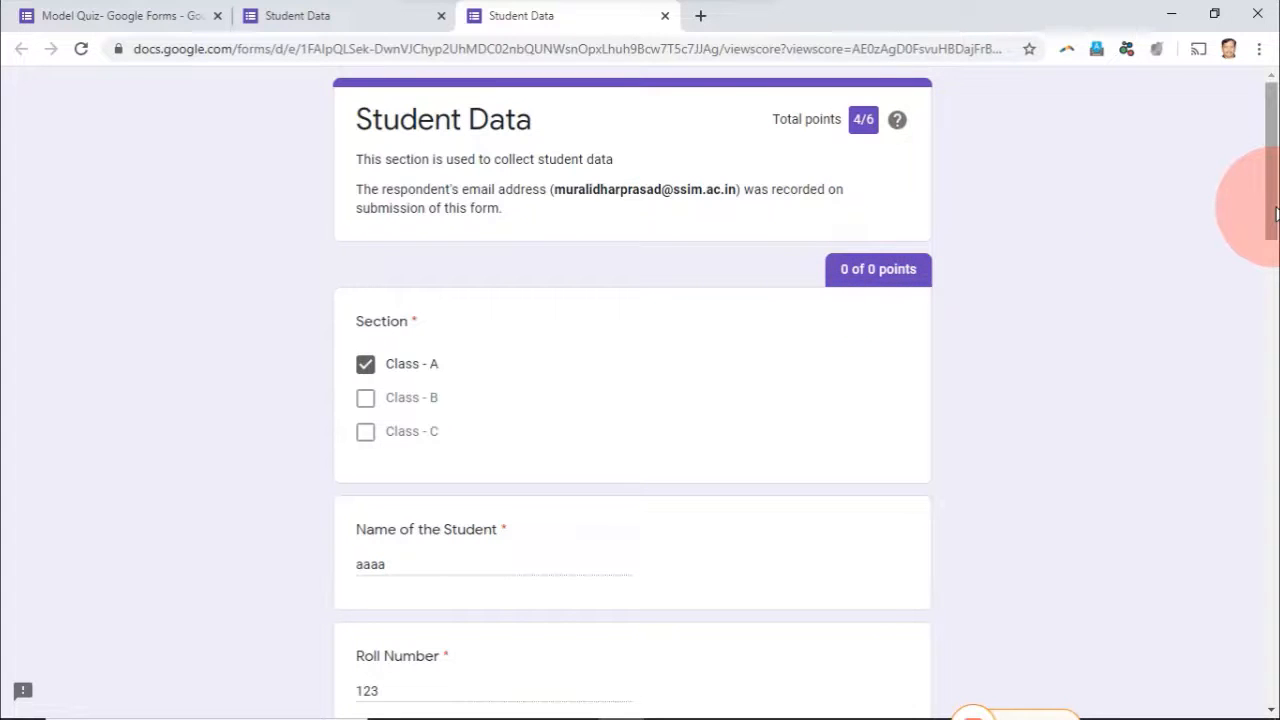
pyautogui.moveTo(1275, 215); pyautogui.dragTo(1275, 610)
pyautogui.moveTo(1268, 660); pyautogui.dragTo(1230, 171)
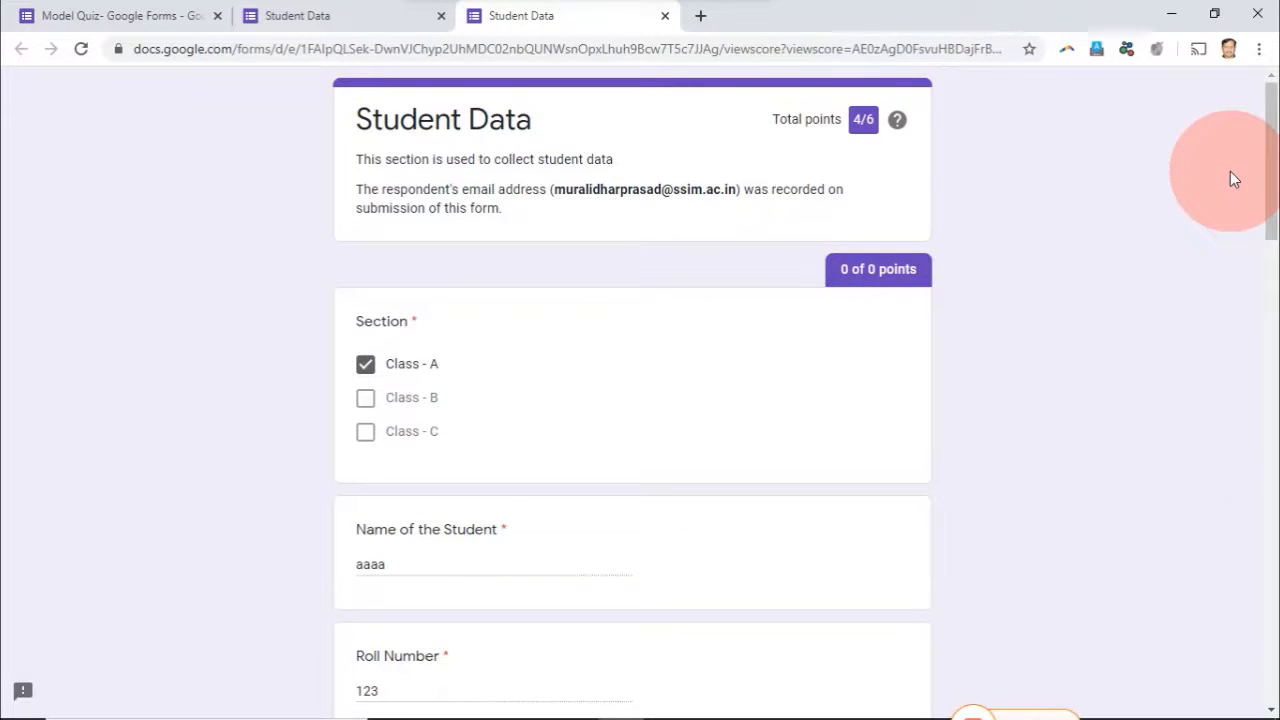
pyautogui.click(1074, 363)
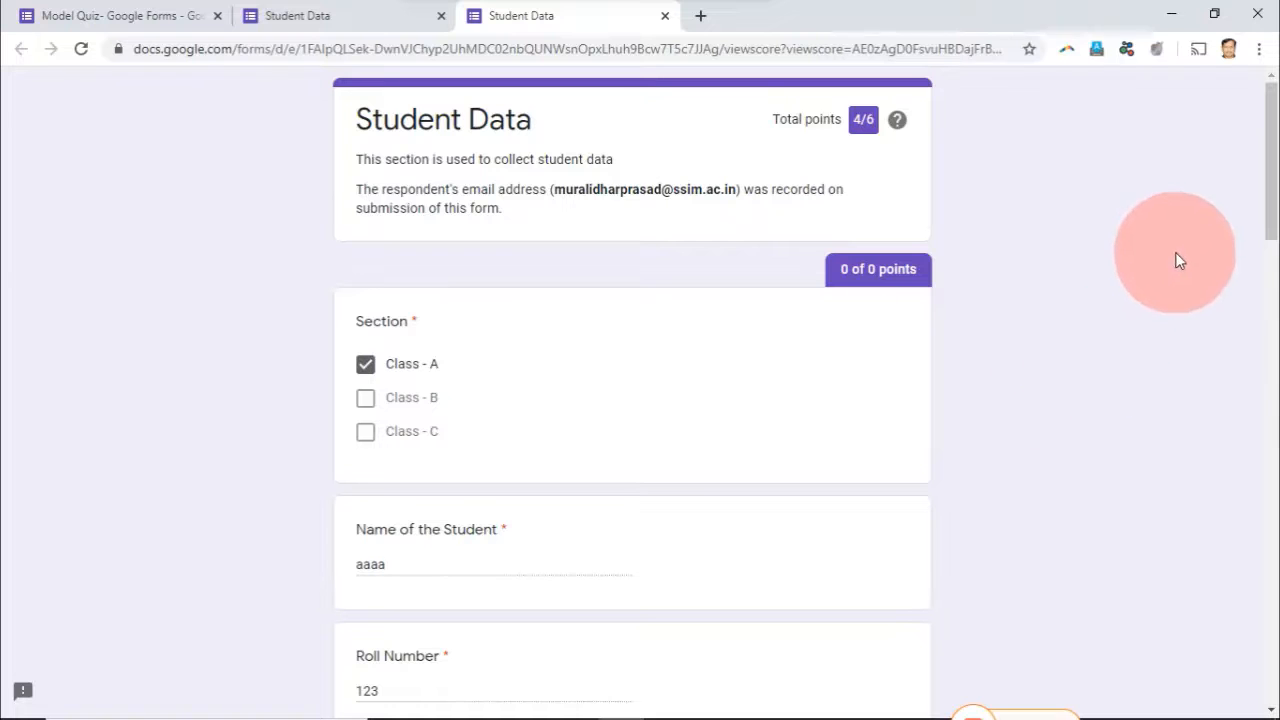
# Return to the Model Quiz editor and prepare to send the form by email, including the form in the email and entering the recipient's email address
pyautogui.click(379, 17)
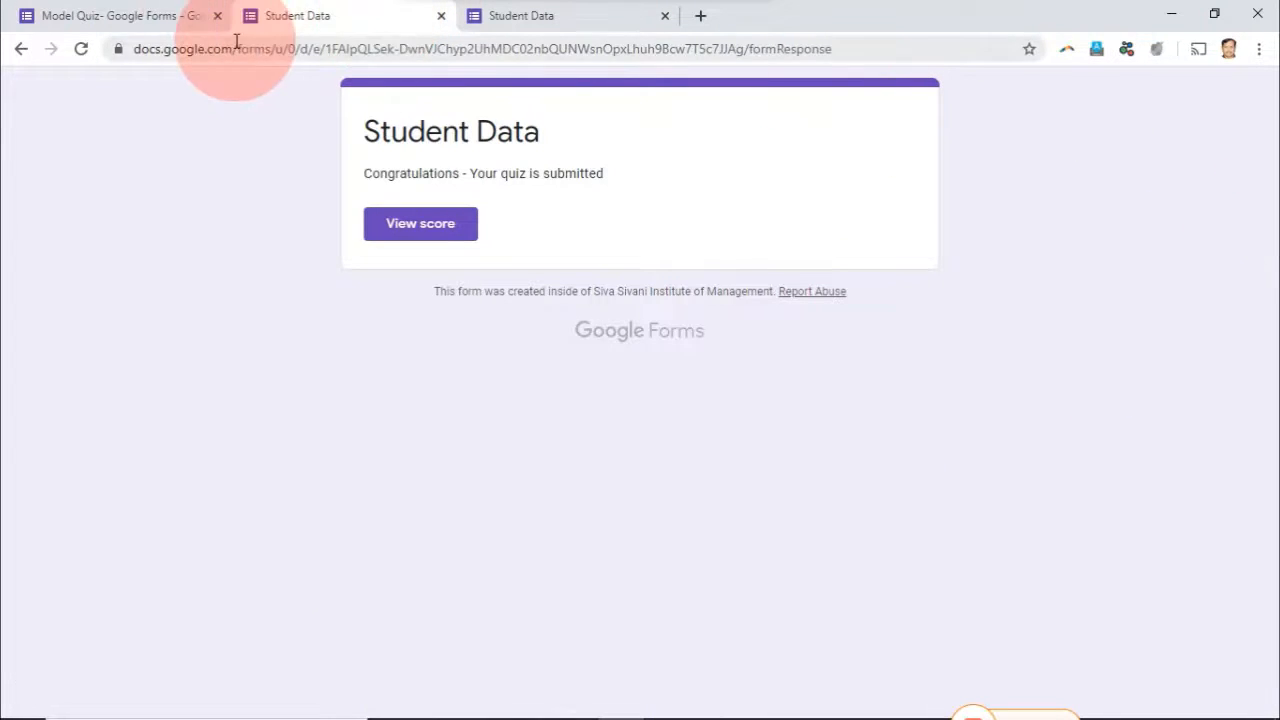
pyautogui.click(147, 20)
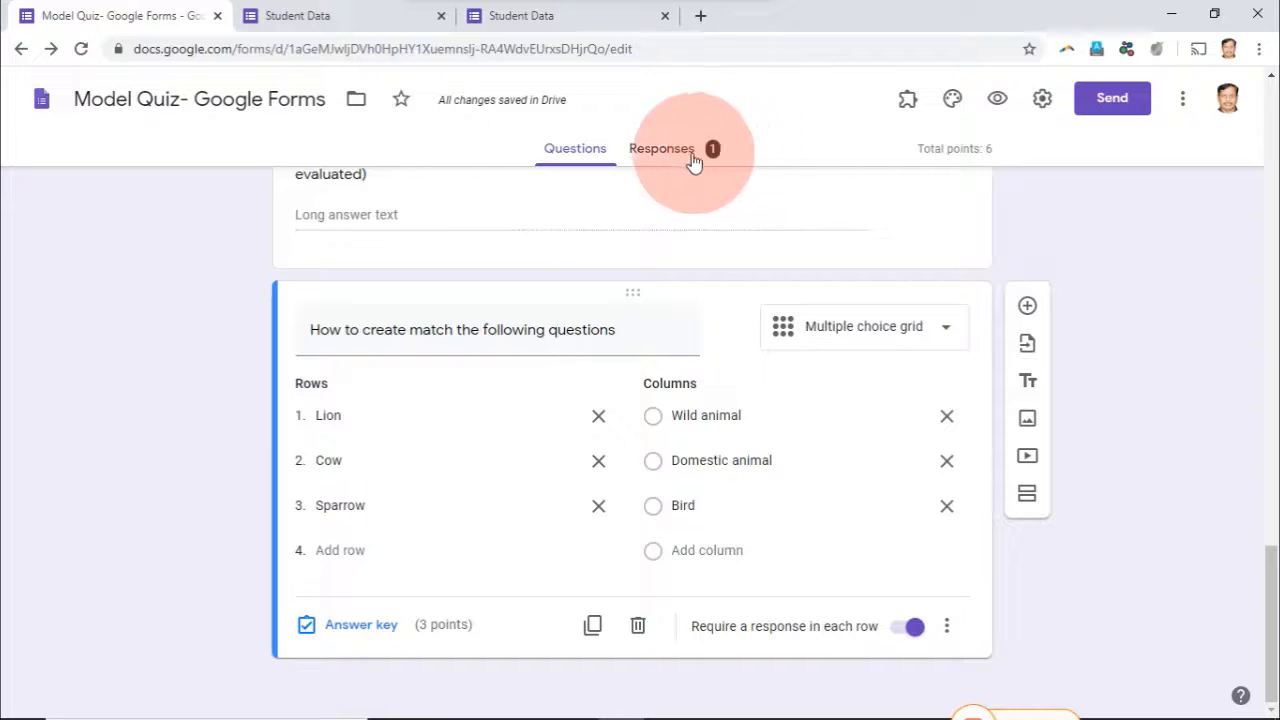
pyautogui.click(1108, 101)
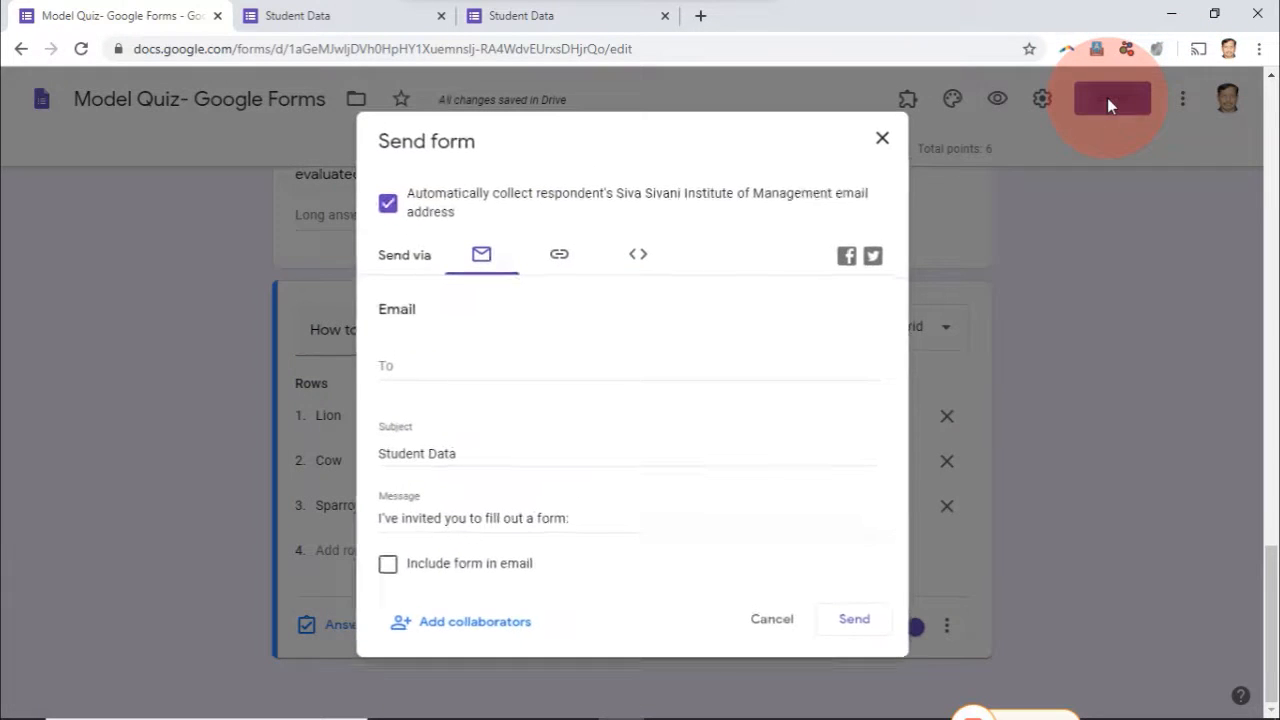
pyautogui.click(414, 372)
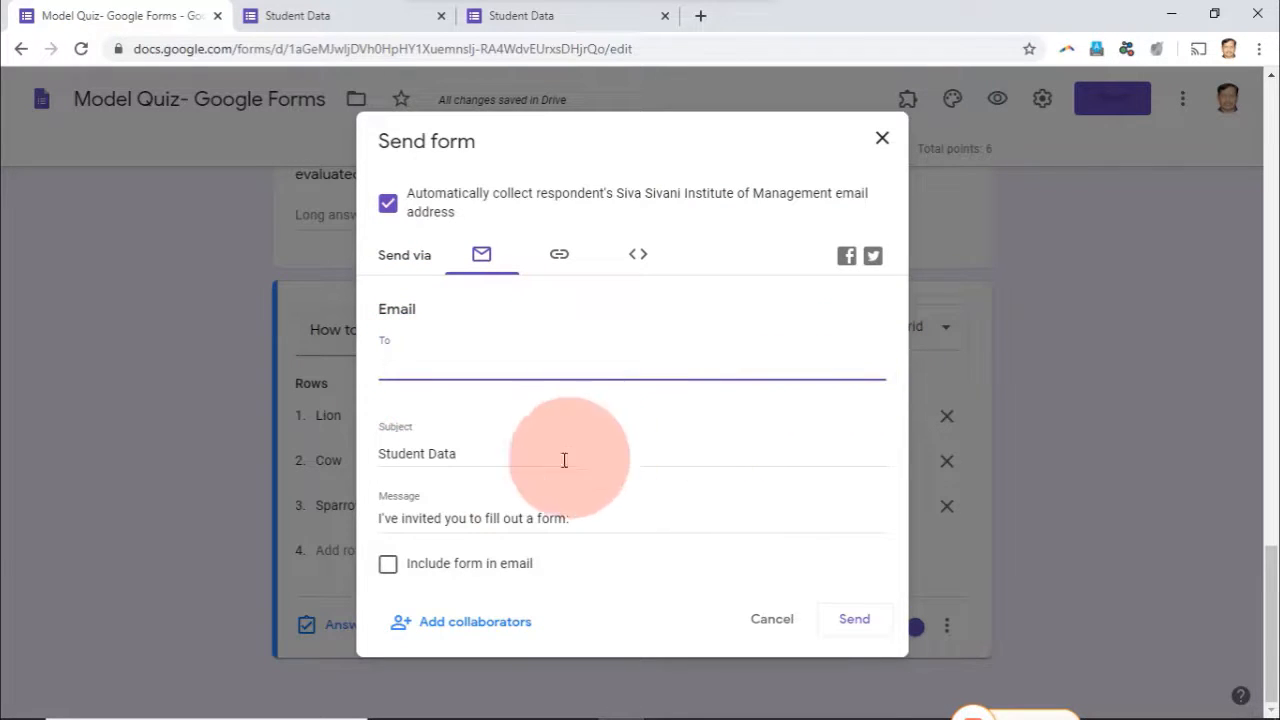
pyautogui.click(388, 566)
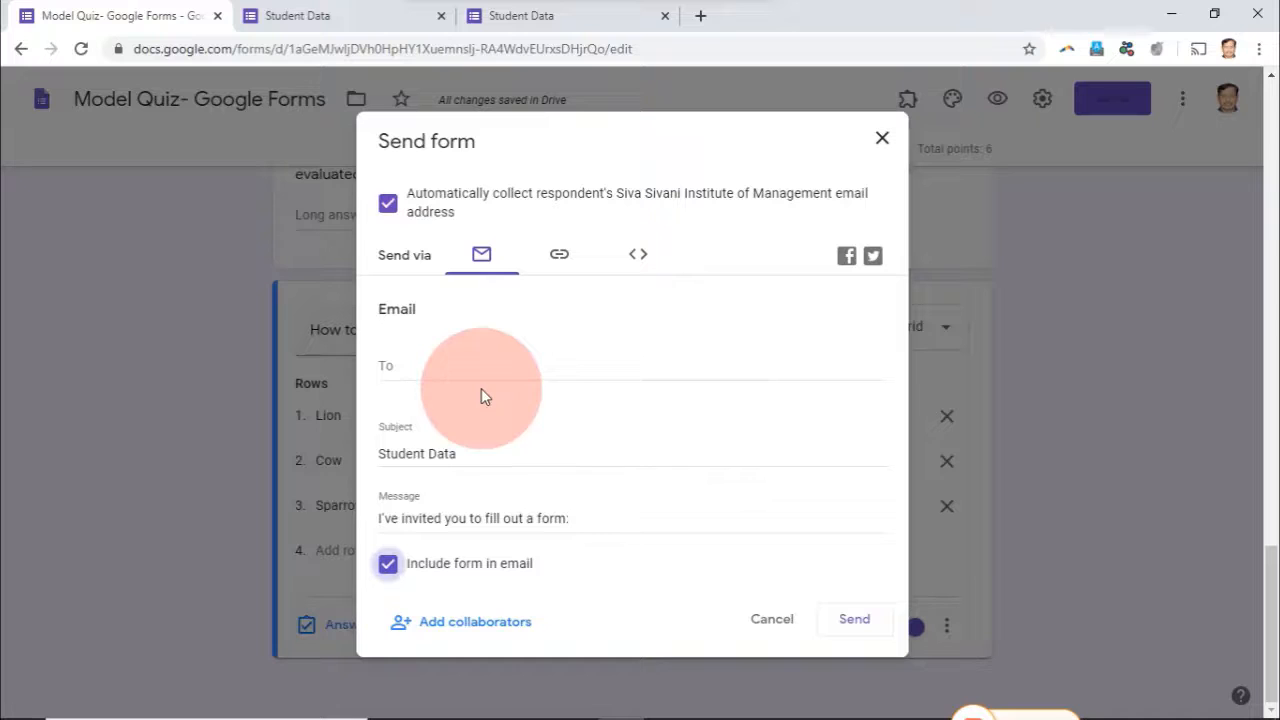
pyautogui.click(445, 368)
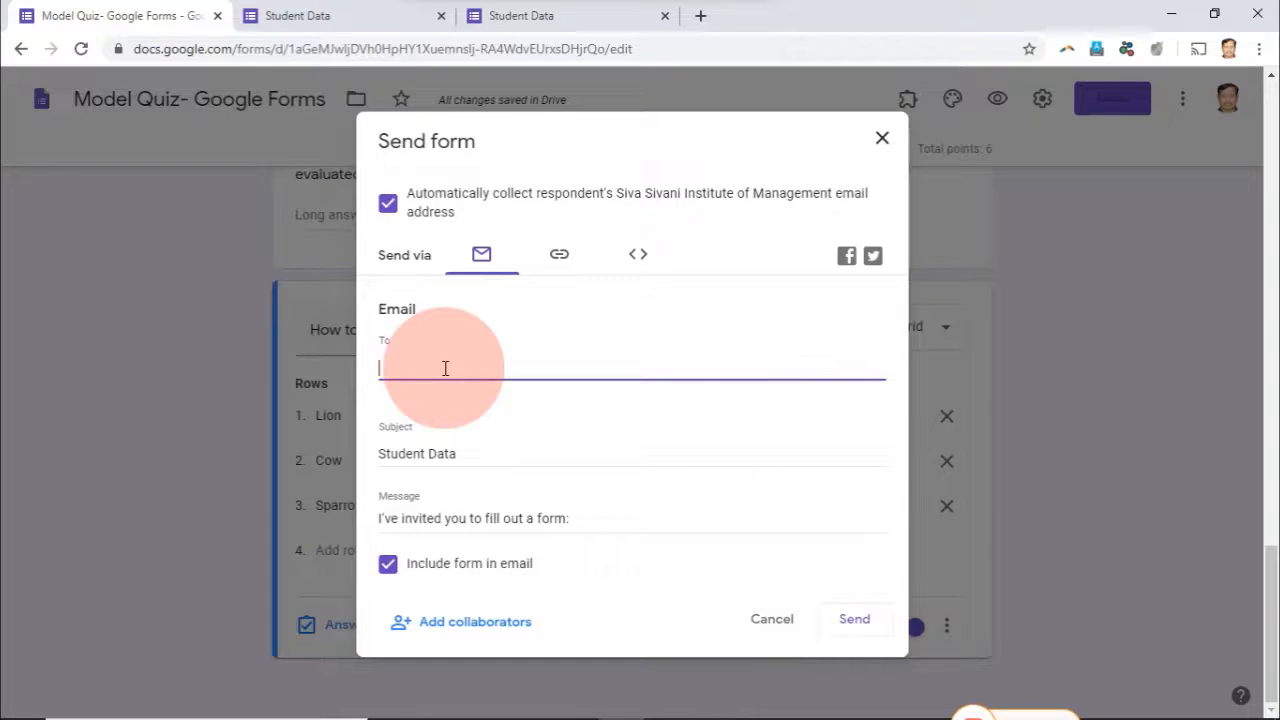
pyautogui.write('pro')
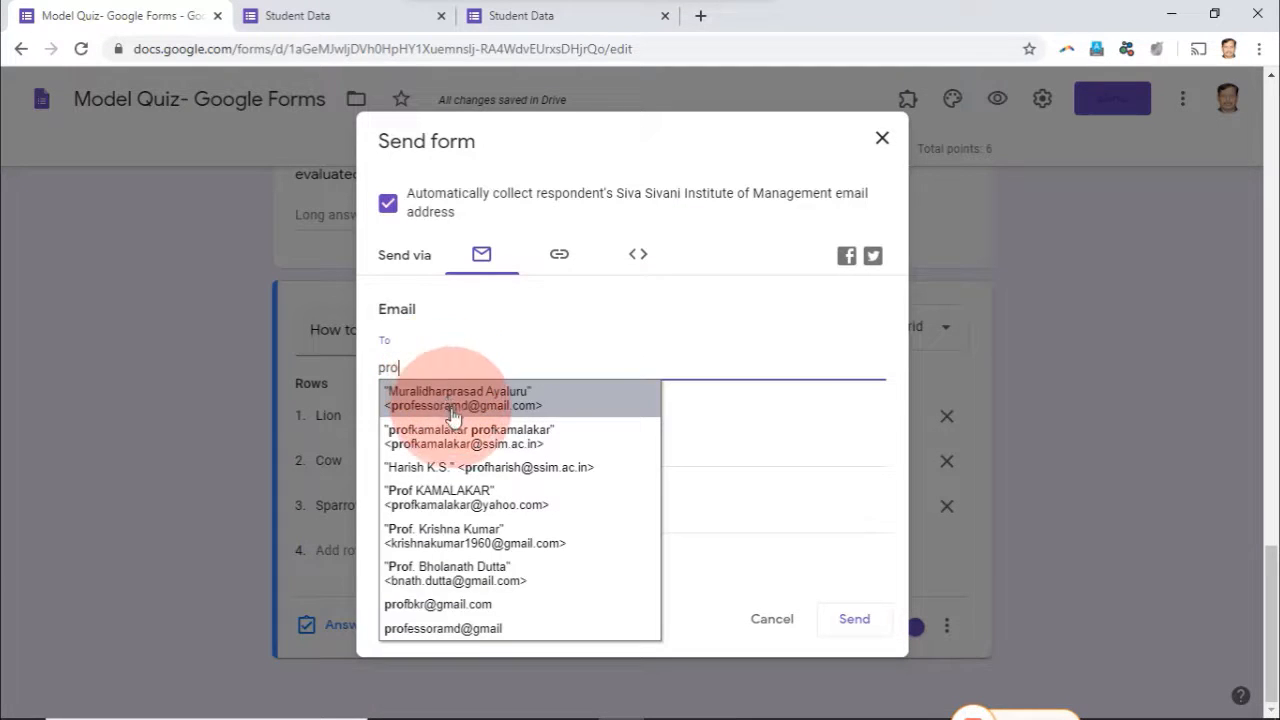
pyautogui.click(451, 410)
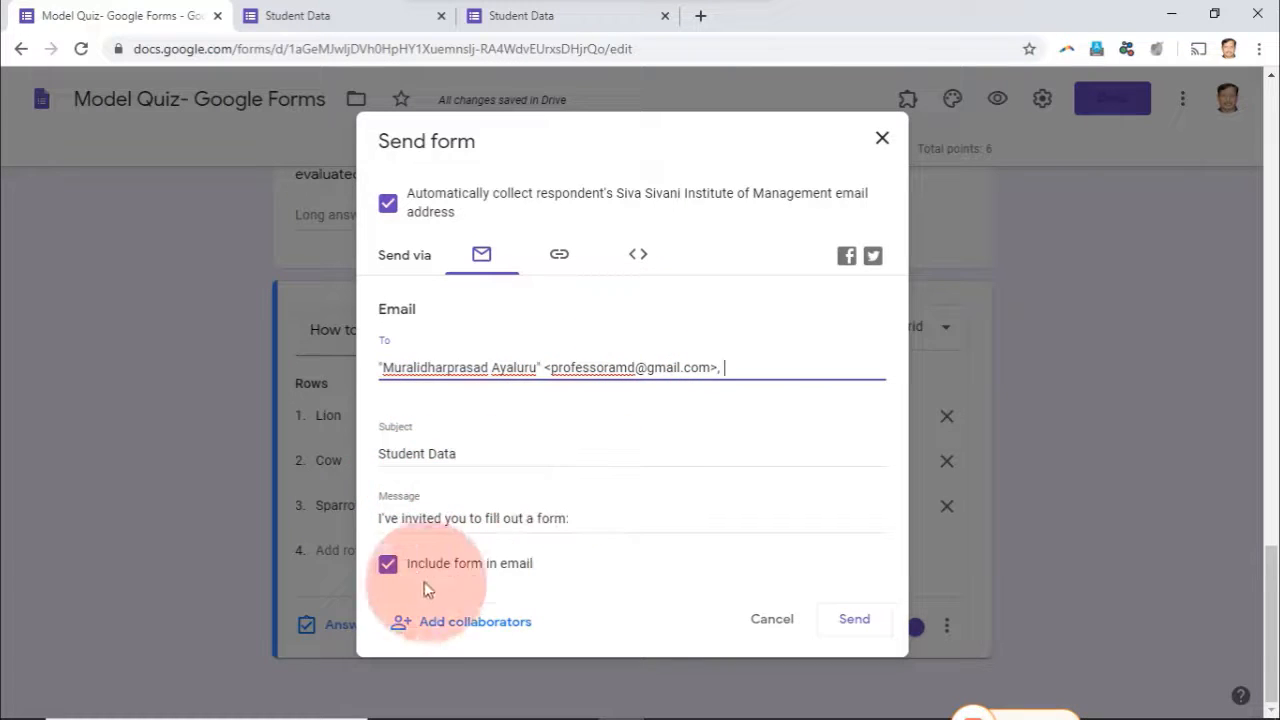
# Replace the email message with "This quiz is compulsory - Please submit on time" and send it, agreeing to open the form to outside users
pyautogui.click(613, 515)
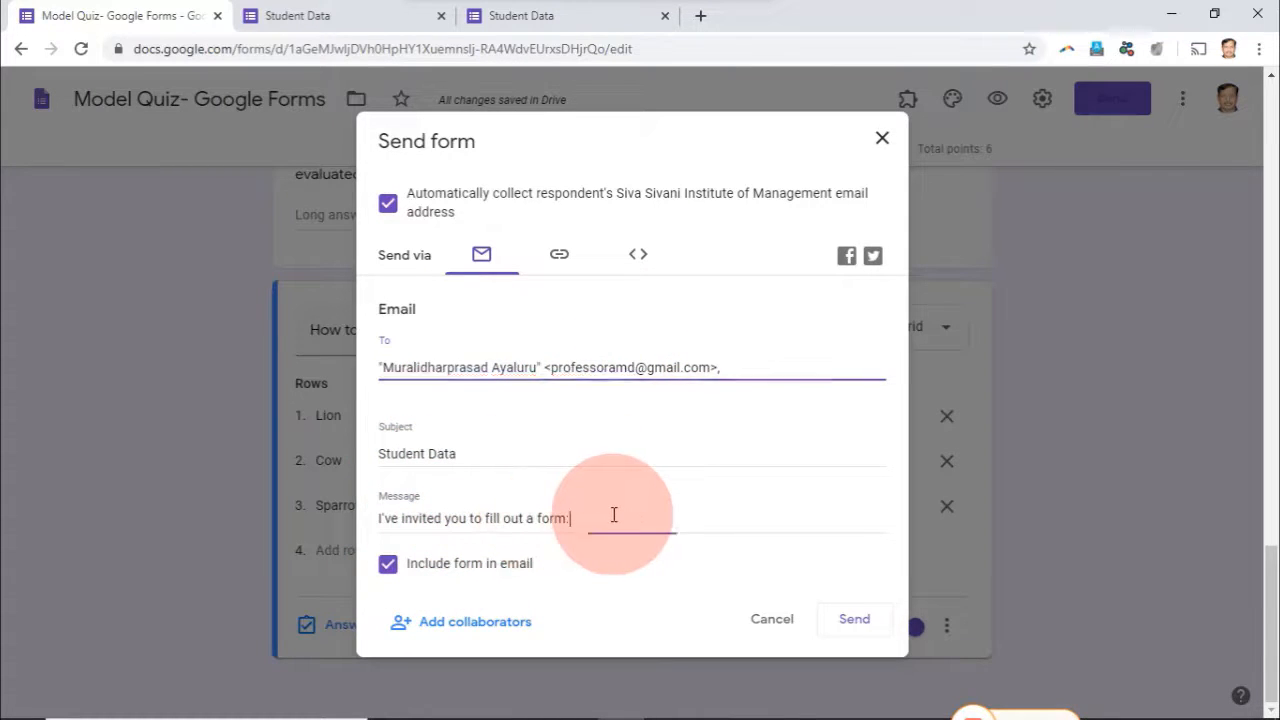
pyautogui.press('BackSpace')
pyautogui.press('BackSpace')
pyautogui.press('BackSpace')
pyautogui.press('BackSpace')
pyautogui.press('BackSpace')
pyautogui.press('BackSpace')
pyautogui.press('BackSpace')
pyautogui.press('BackSpace')
pyautogui.press('BackSpace')
pyautogui.press('BackSpace')
pyautogui.press('BackSpace')
pyautogui.press('BackSpace')
pyautogui.press('BackSpace')
pyautogui.press('BackSpace')
pyautogui.press('BackSpace')
pyautogui.press('BackSpace')
pyautogui.press('BackSpace')
pyautogui.press('BackSpace')
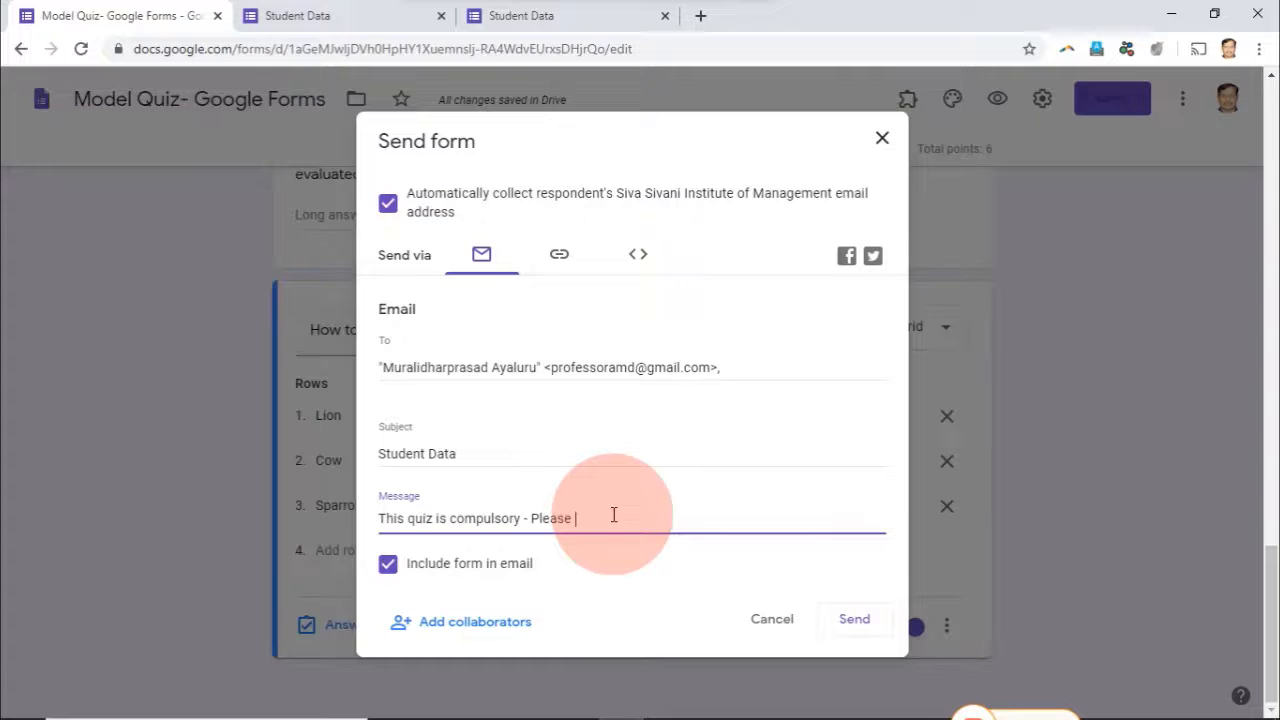
pyautogui.click(851, 622)
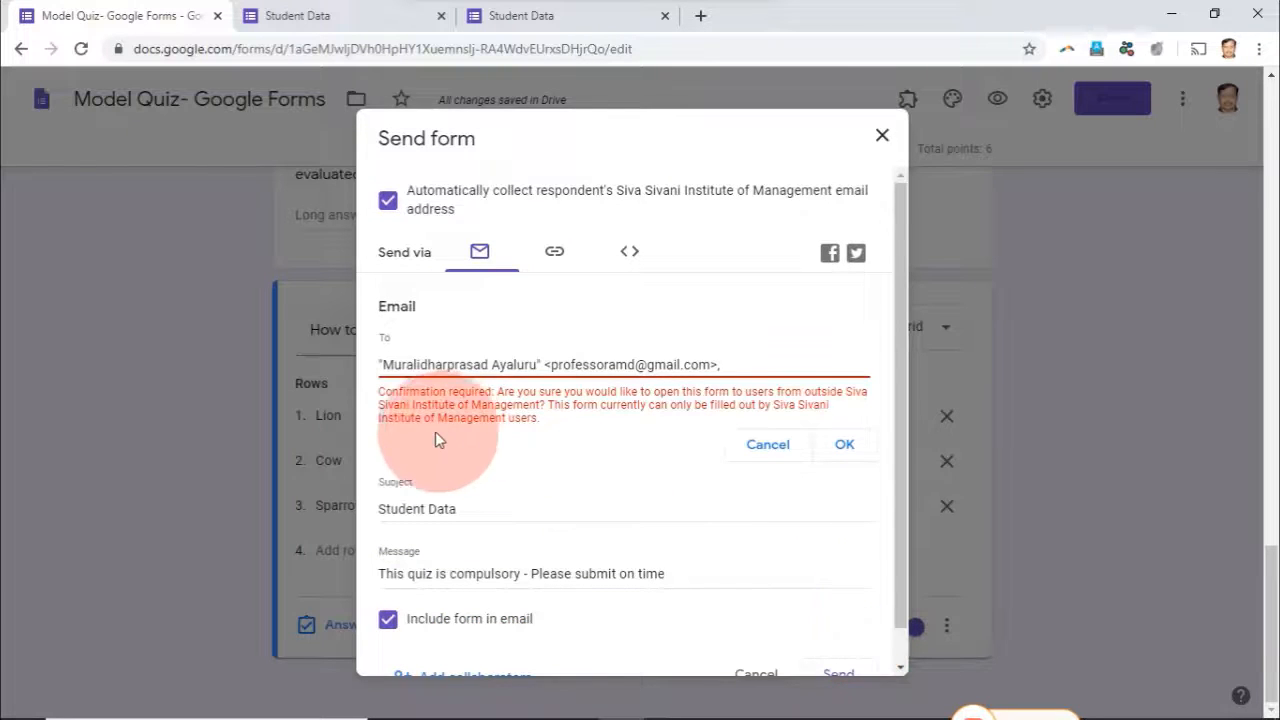
pyautogui.click(842, 445)
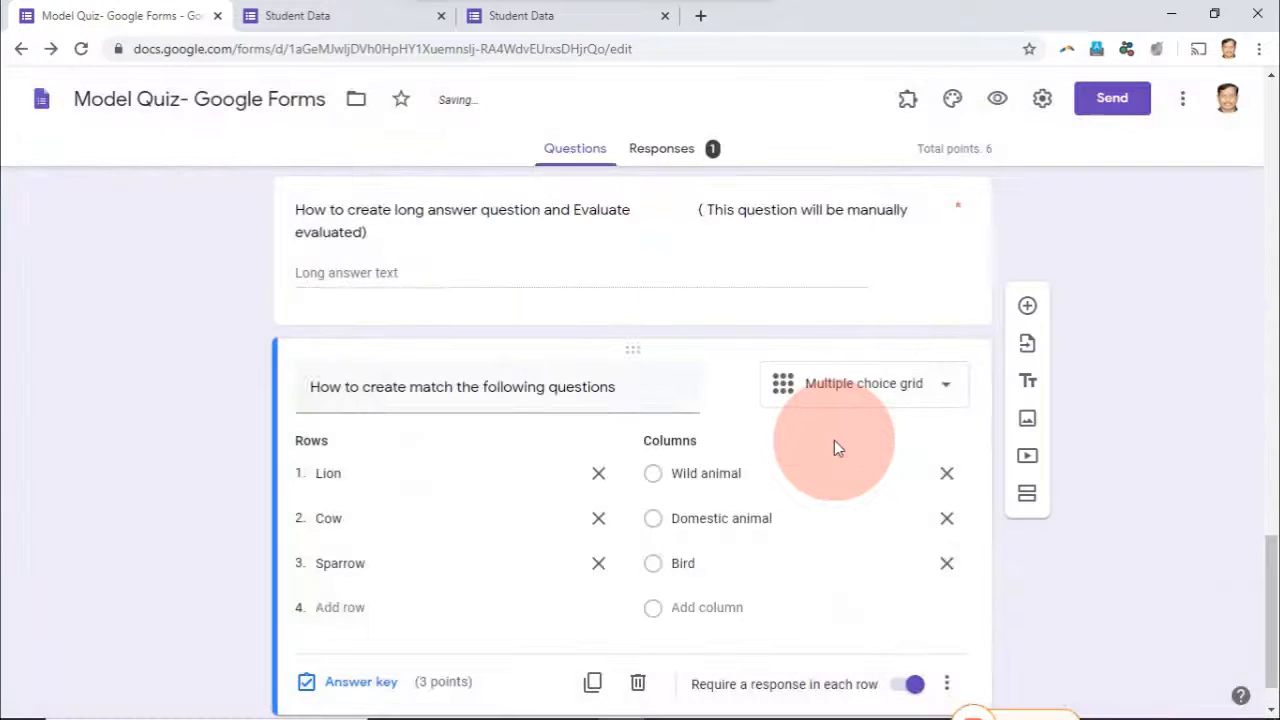